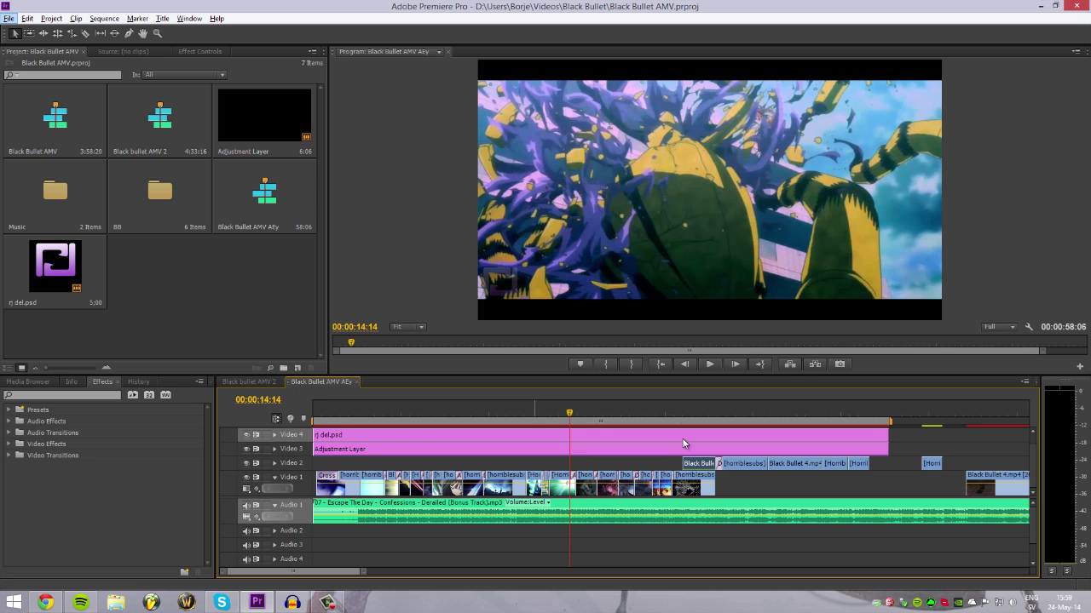
Examine the Additive Dissolve between the Black Bullet 01 and 02 clips on Video 1, scrubbing between about 00:00:14:14 and 00:00:15:02
scroll(683, 443, up, 5)
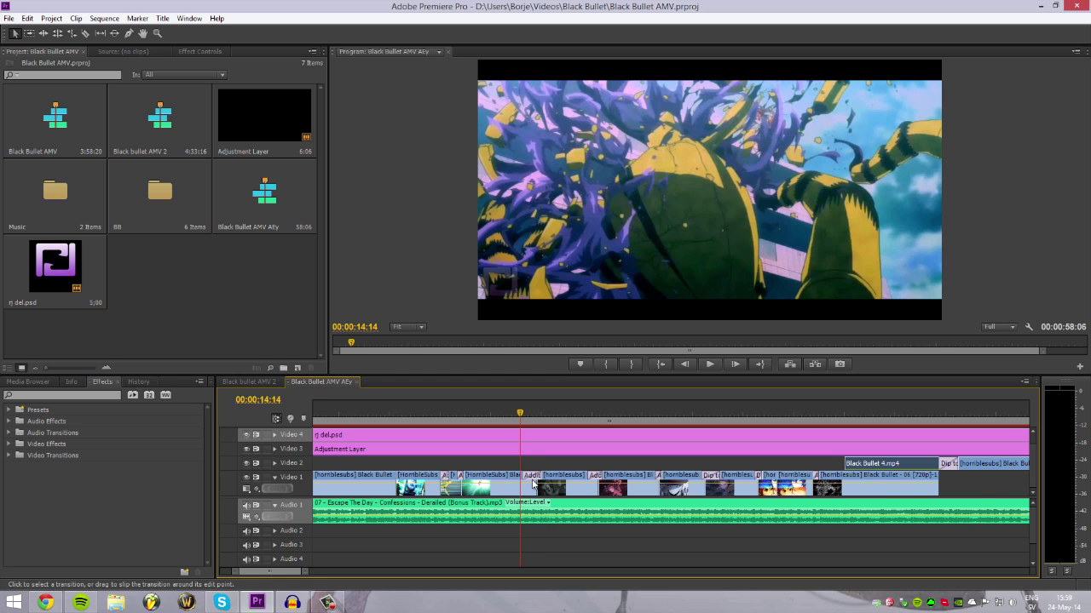
scroll(534, 479, up, 4)
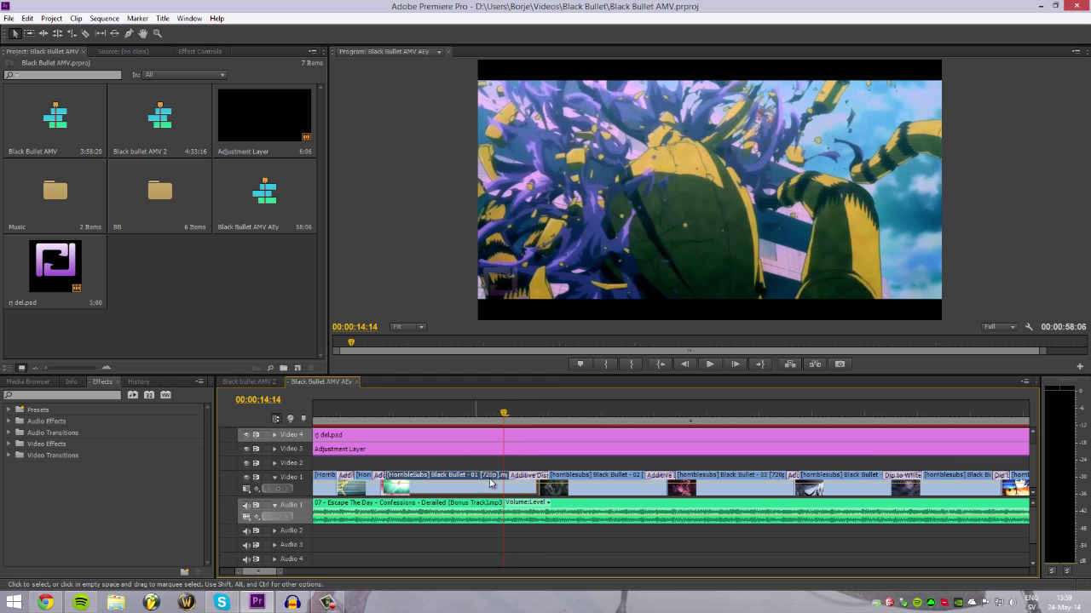
click(575, 481)
click(523, 477)
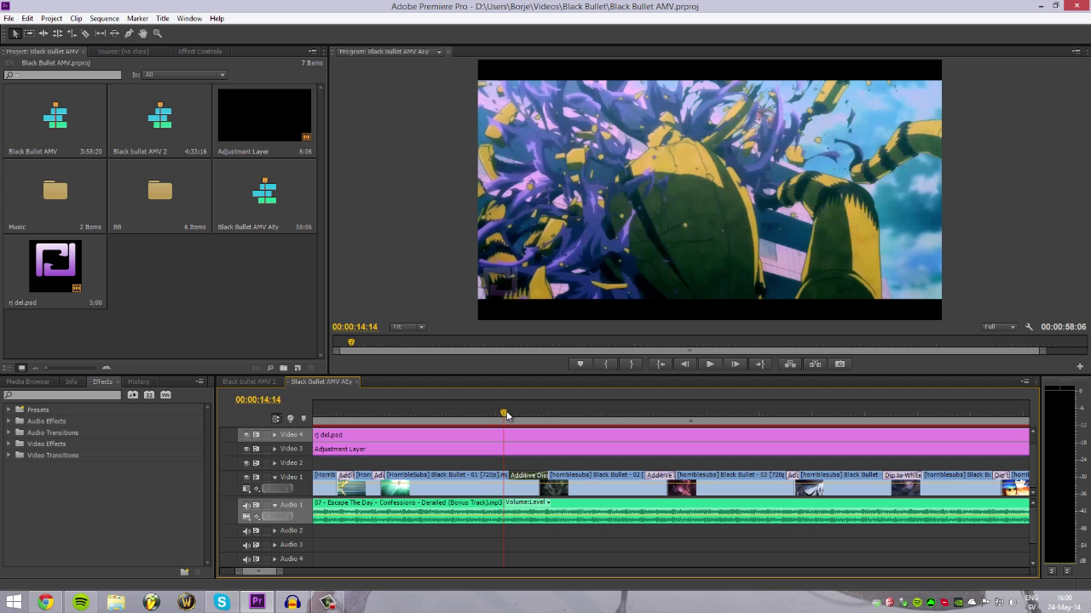
drag(506, 413, 554, 413)
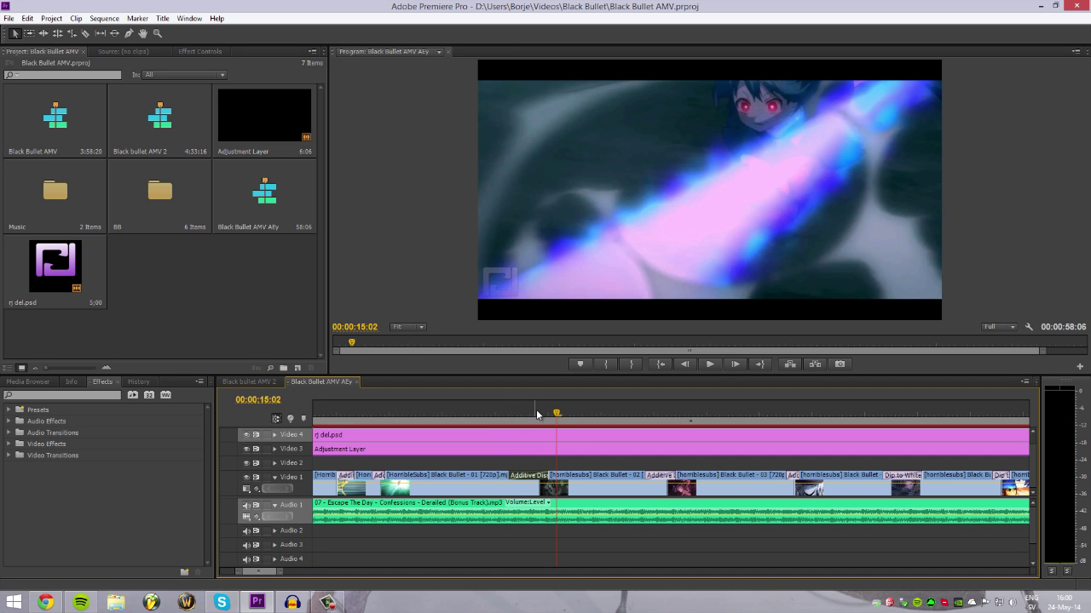
click(539, 413)
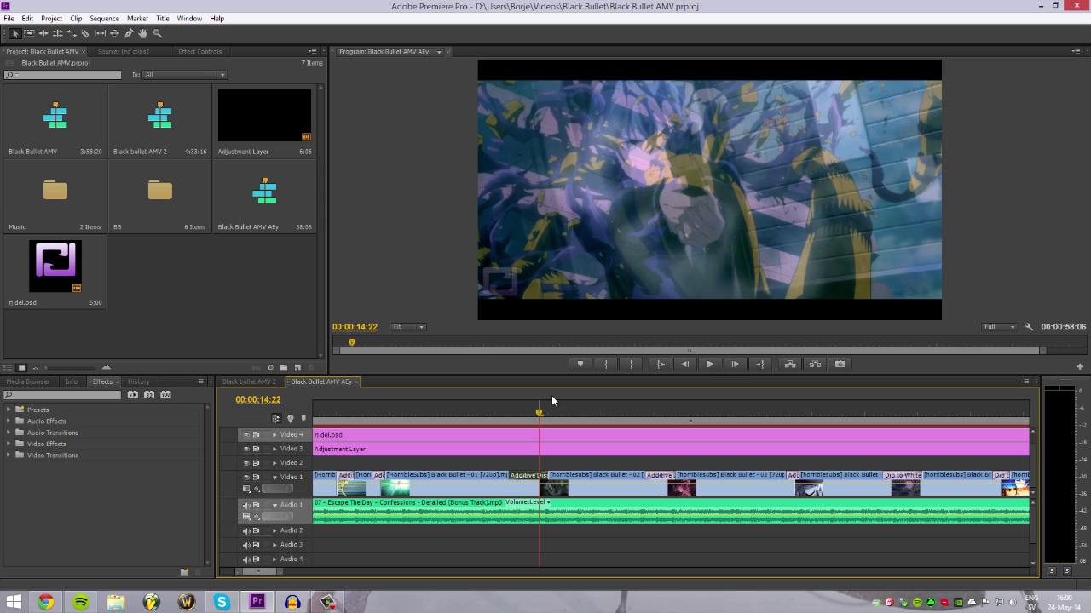
key(Left)
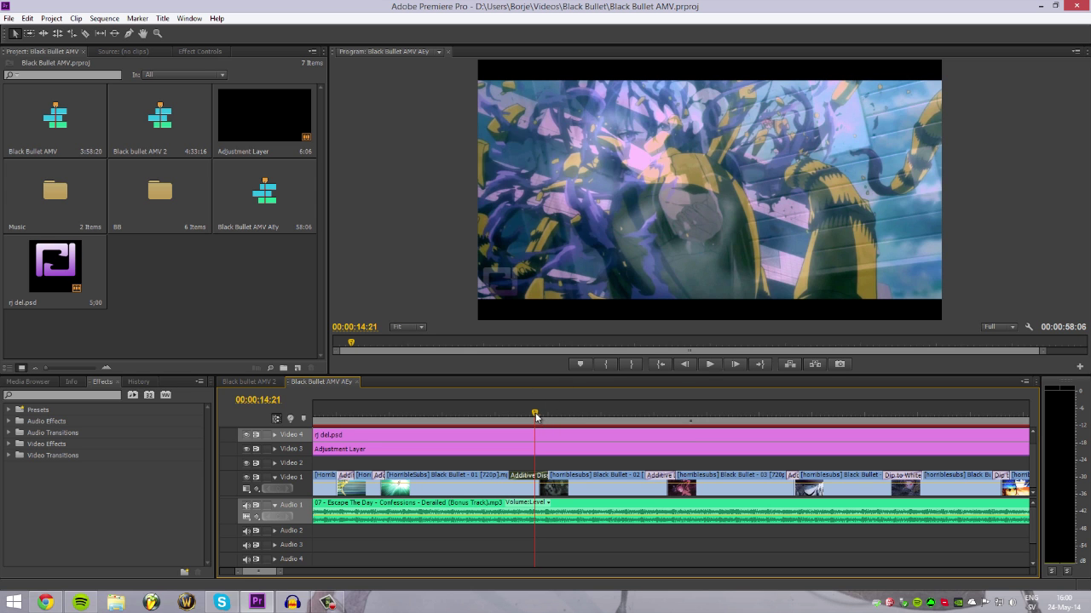
drag(535, 416, 527, 414)
Skim the sequence from its opening clips at about 00:00:03:16 to the Video 2 clips at 00:00:30:04
scroll(529, 453, down, 5)
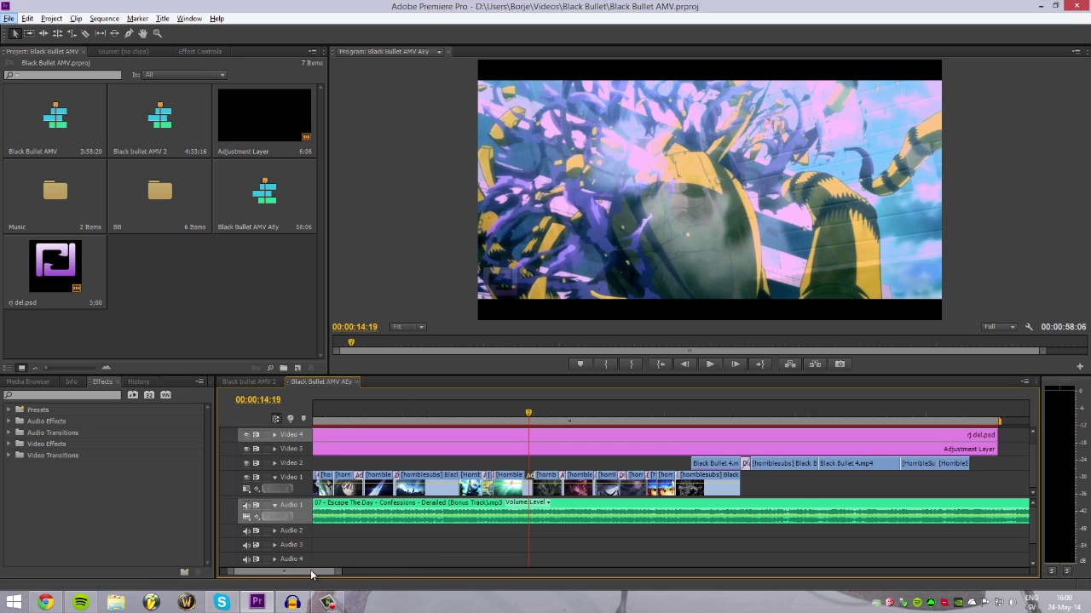
drag(316, 577, 311, 577)
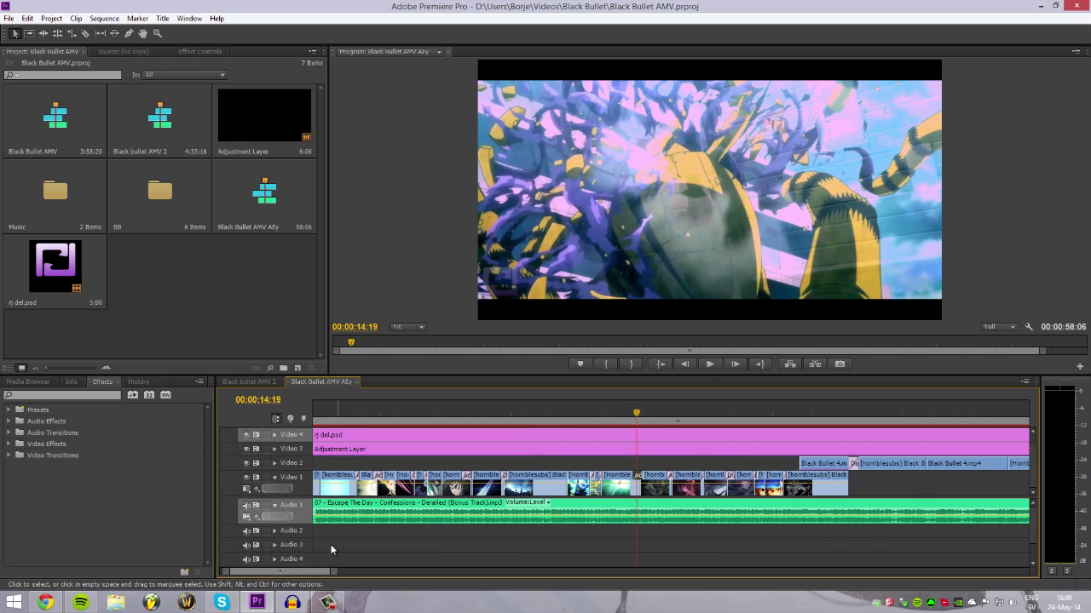
drag(331, 572, 315, 572)
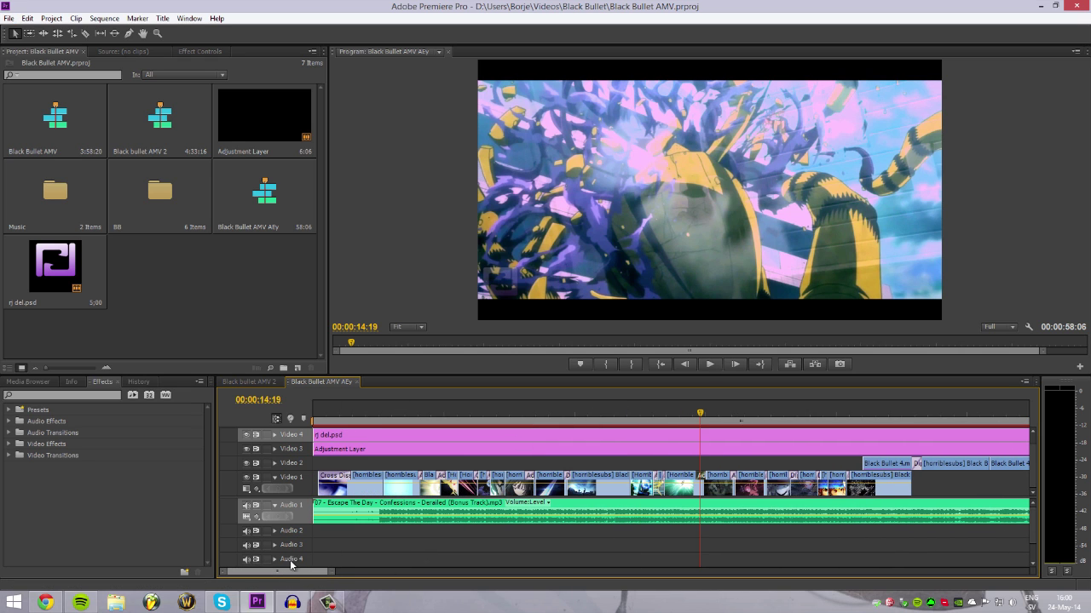
click(331, 412)
drag(332, 411, 408, 402)
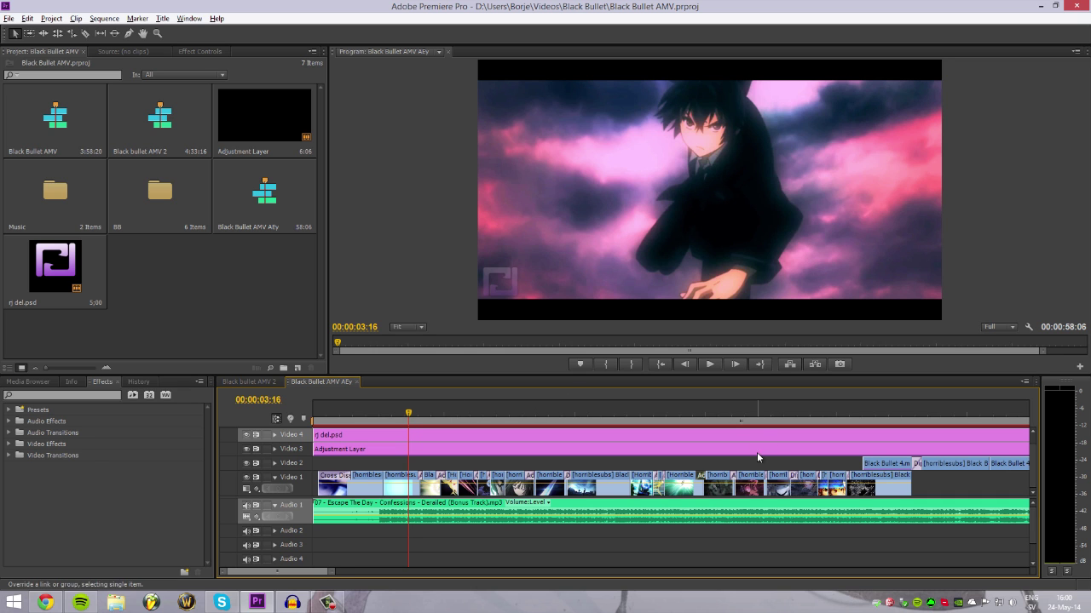
alt+scroll(757, 453, down, 4)
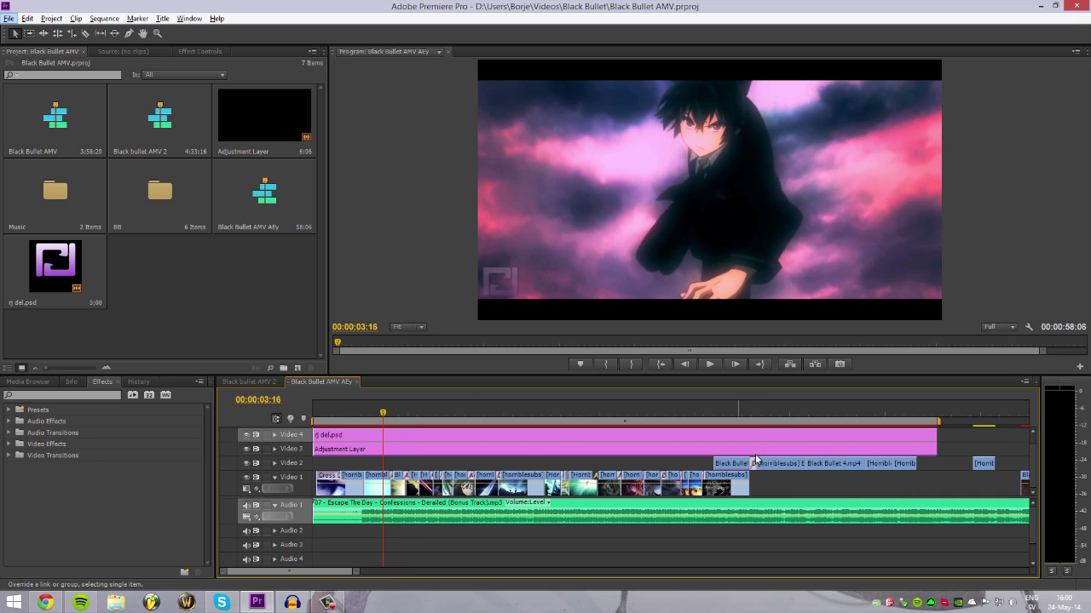
drag(779, 416, 813, 414)
click(889, 413)
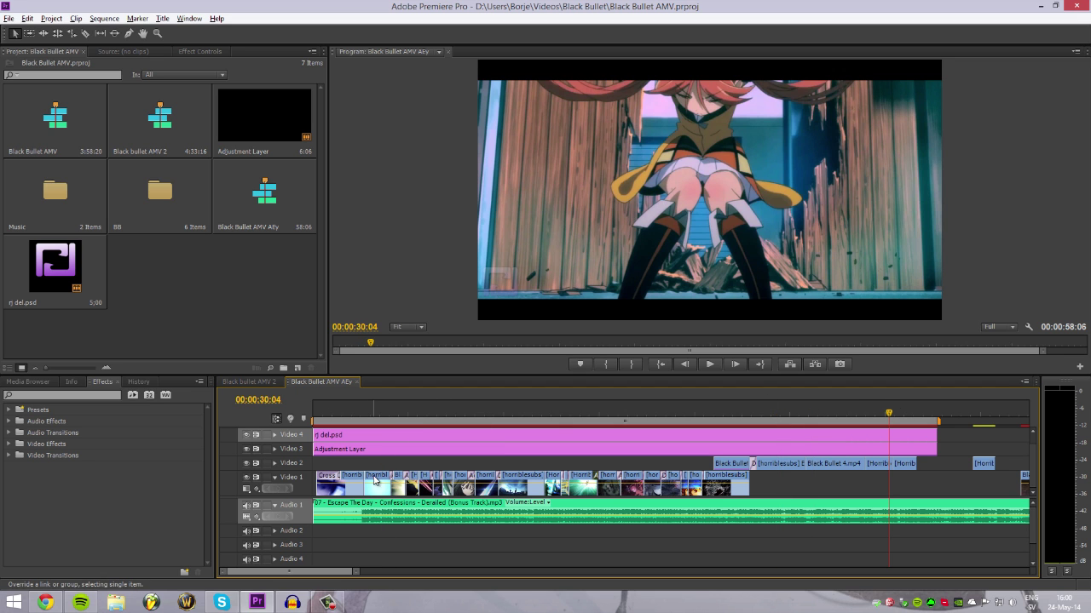
Play the Black Bullet AMV AEy sequence from the very start with the program preview maximized, and restore the layout
scroll(409, 477, up, 3)
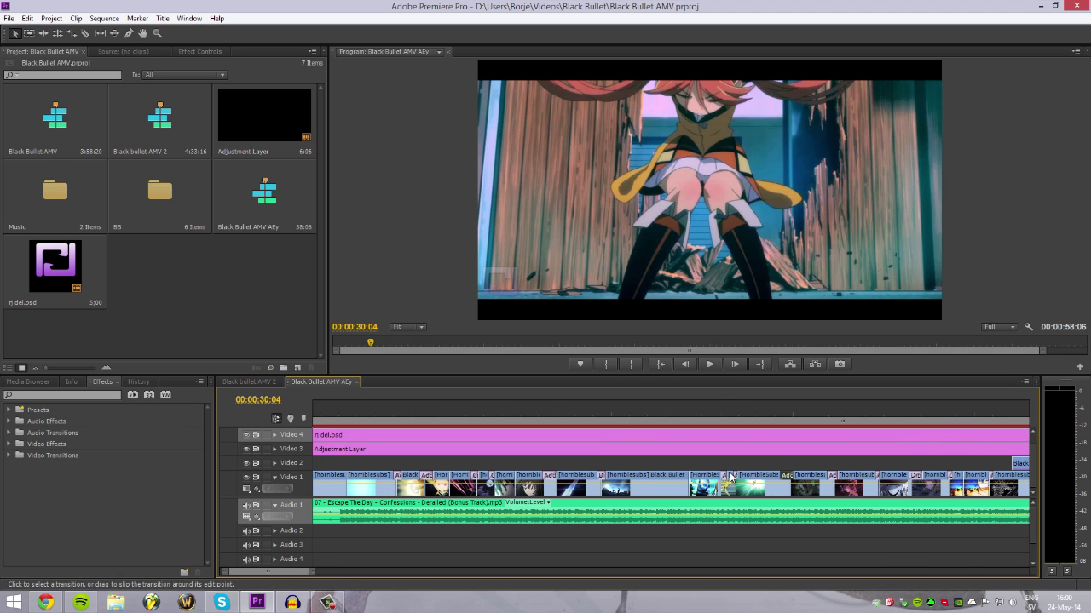
scroll(766, 488, down, 1)
scroll(766, 489, down, 1)
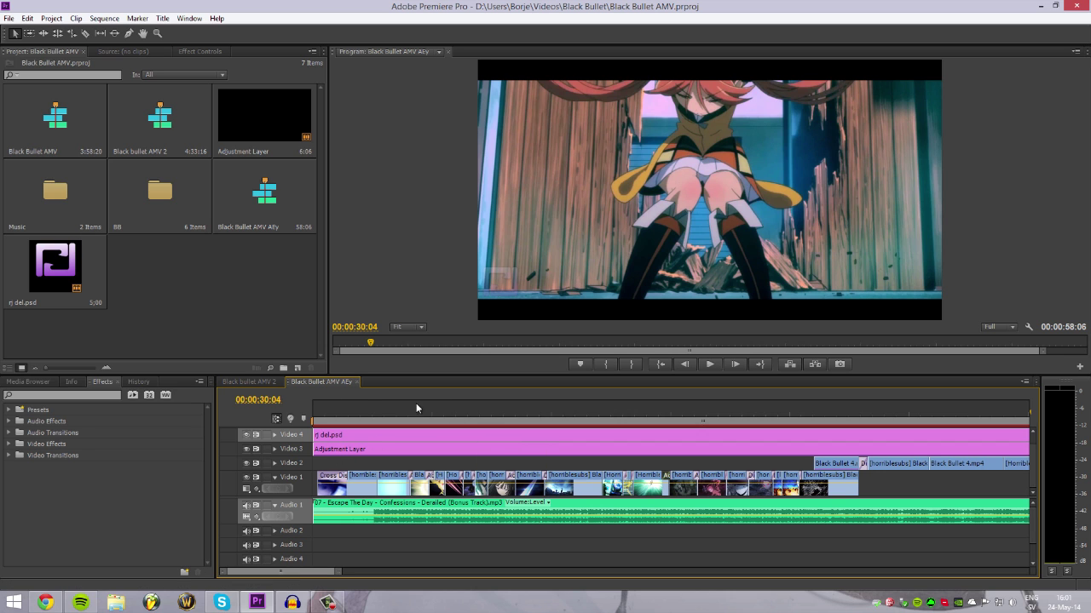
drag(415, 403, 309, 404)
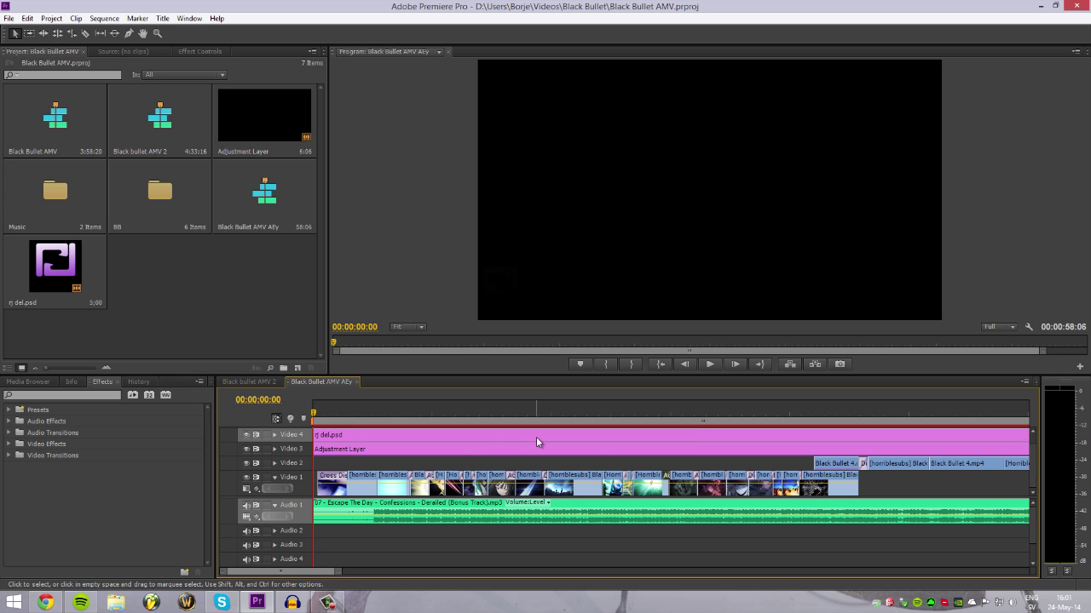
key(space)
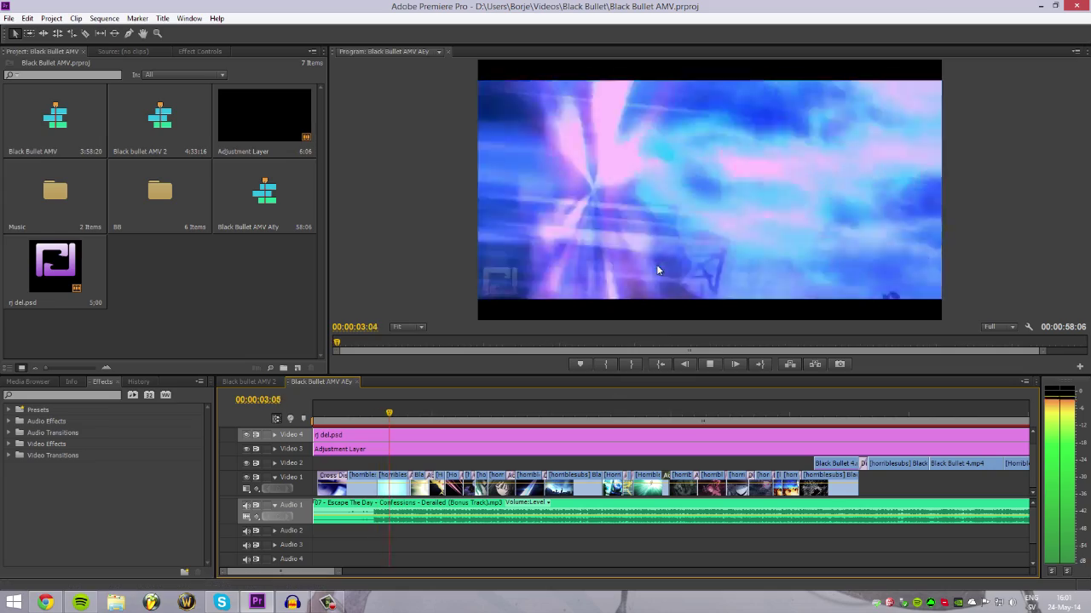
key(grave)
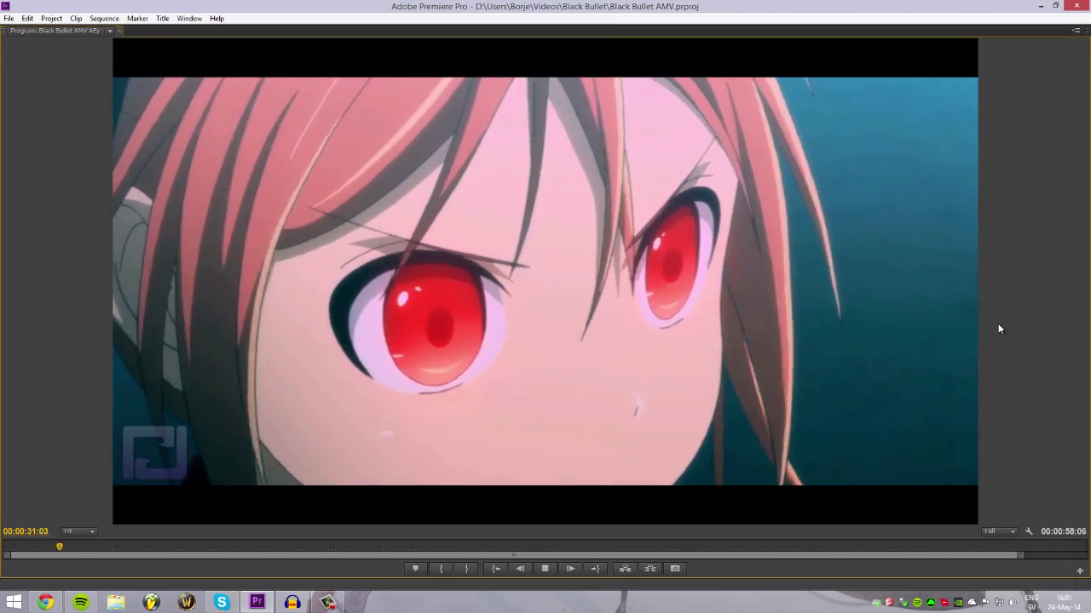
key(grave)
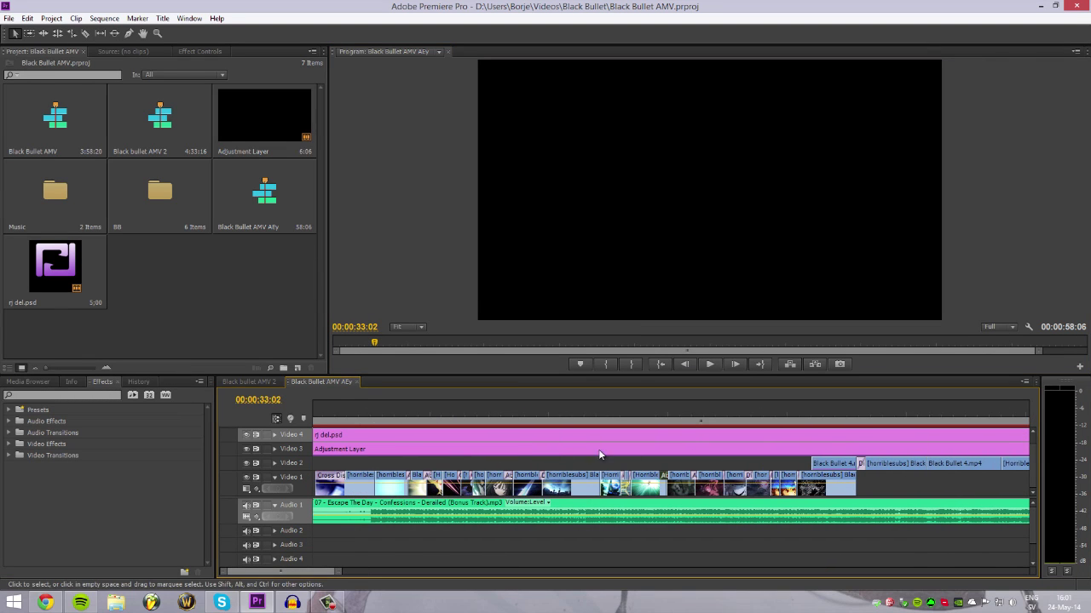
Examine the Dip to White transition on Video 1 frame by frame from 00:00:09:14 to 00:00:09:21
alt+scroll(668, 471, up, 2)
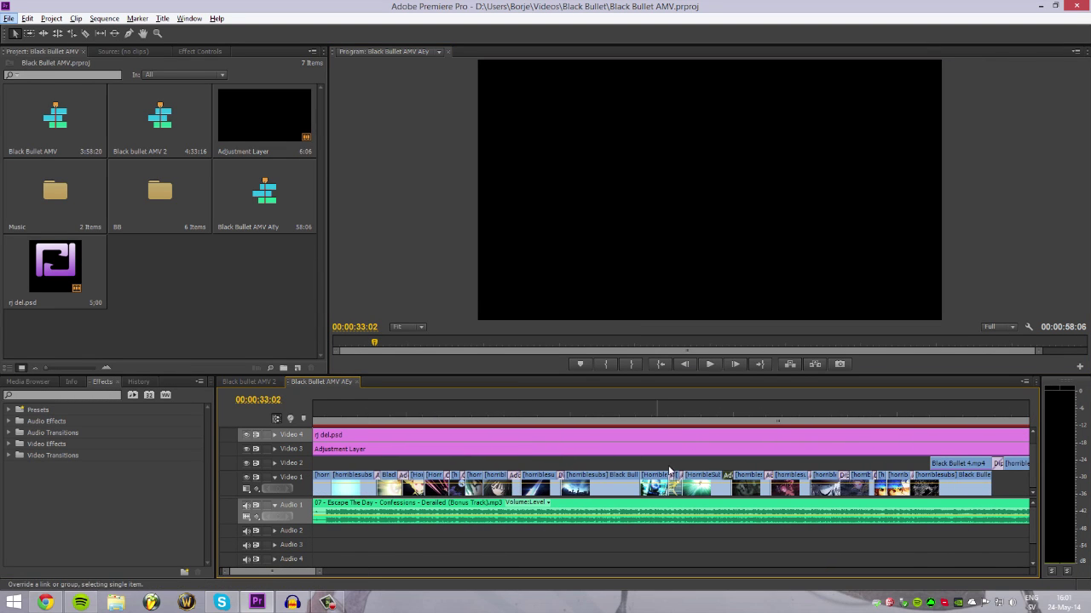
click(510, 415)
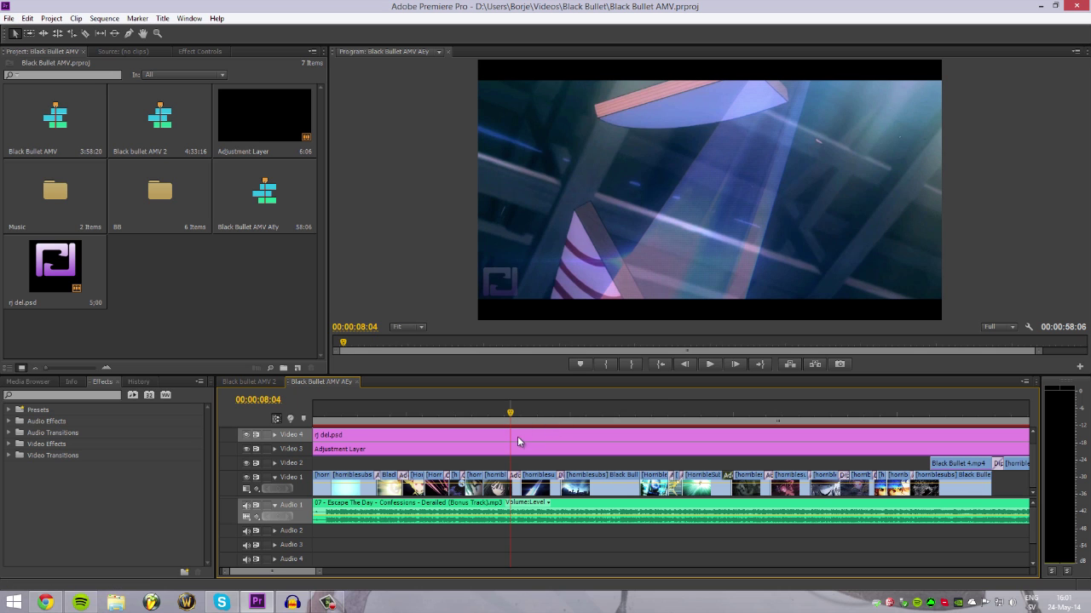
alt+scroll(538, 475, up, 1)
click(560, 415)
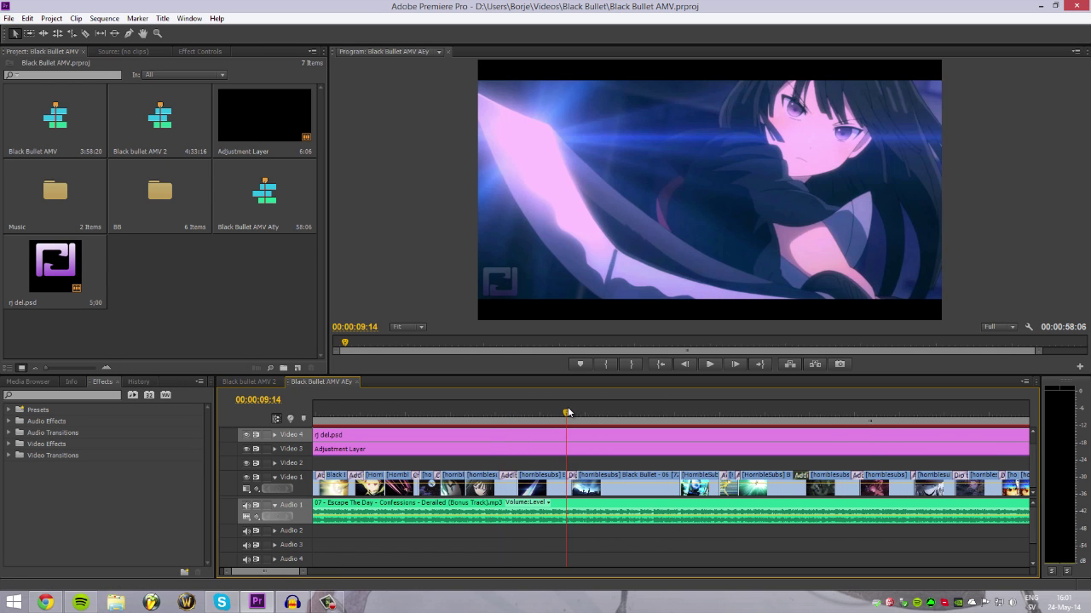
alt+scroll(578, 487, up, 2)
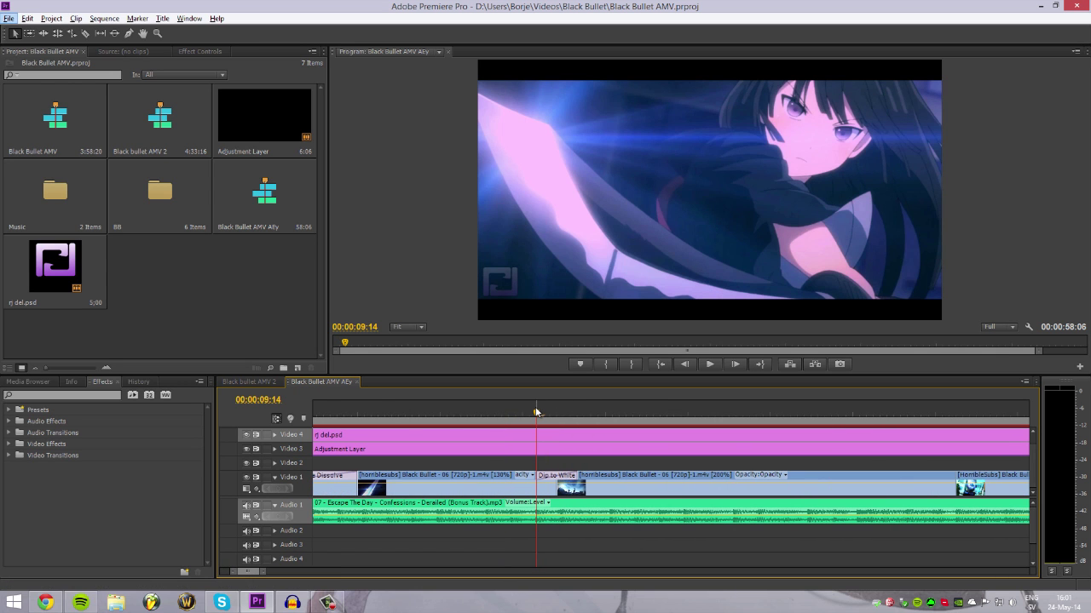
click(542, 410)
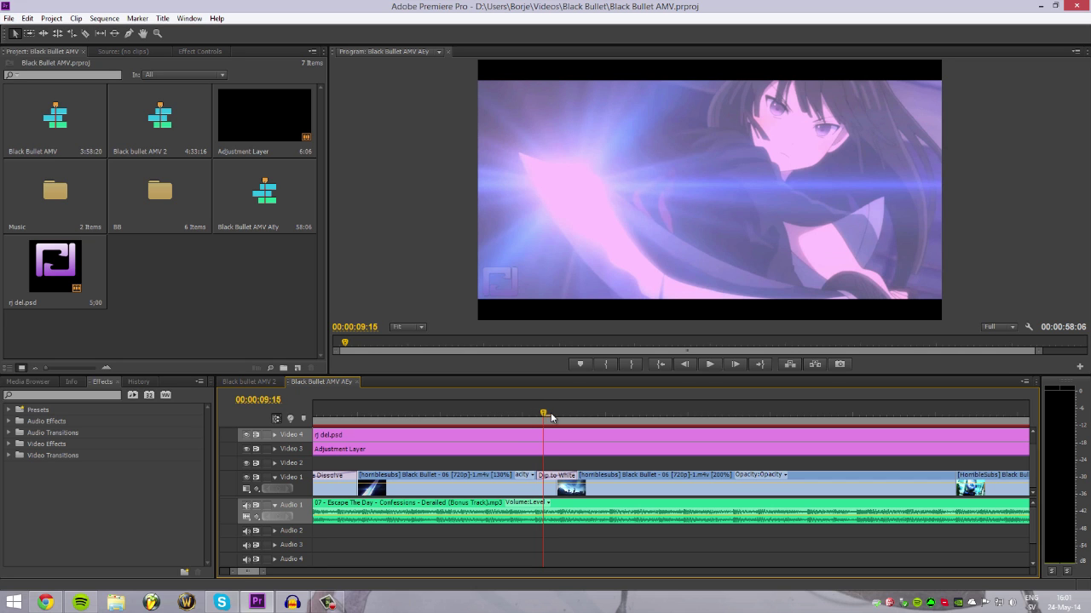
click(551, 416)
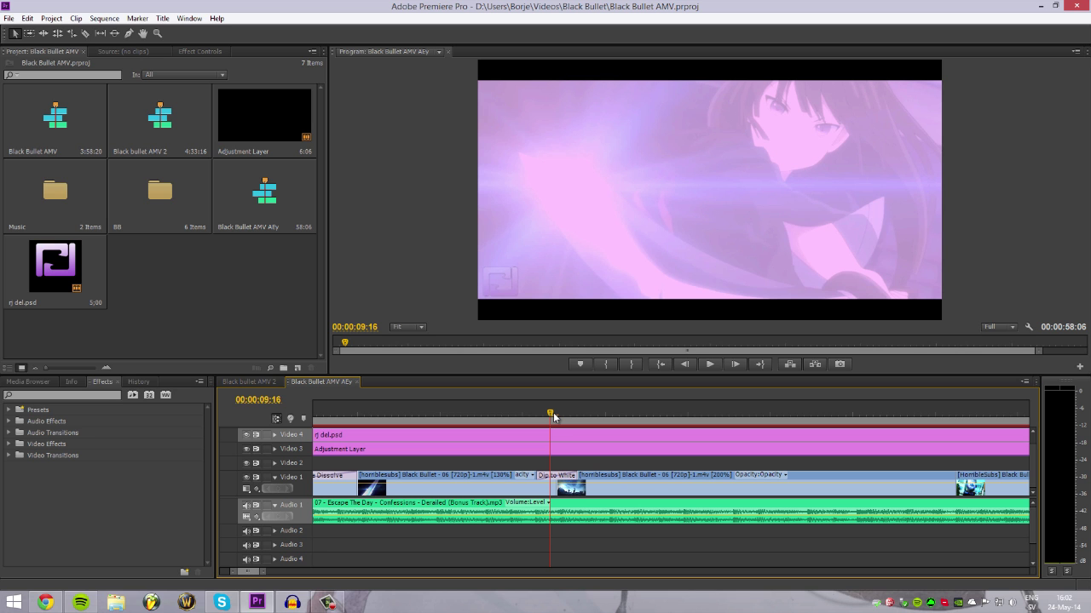
click(555, 413)
click(564, 418)
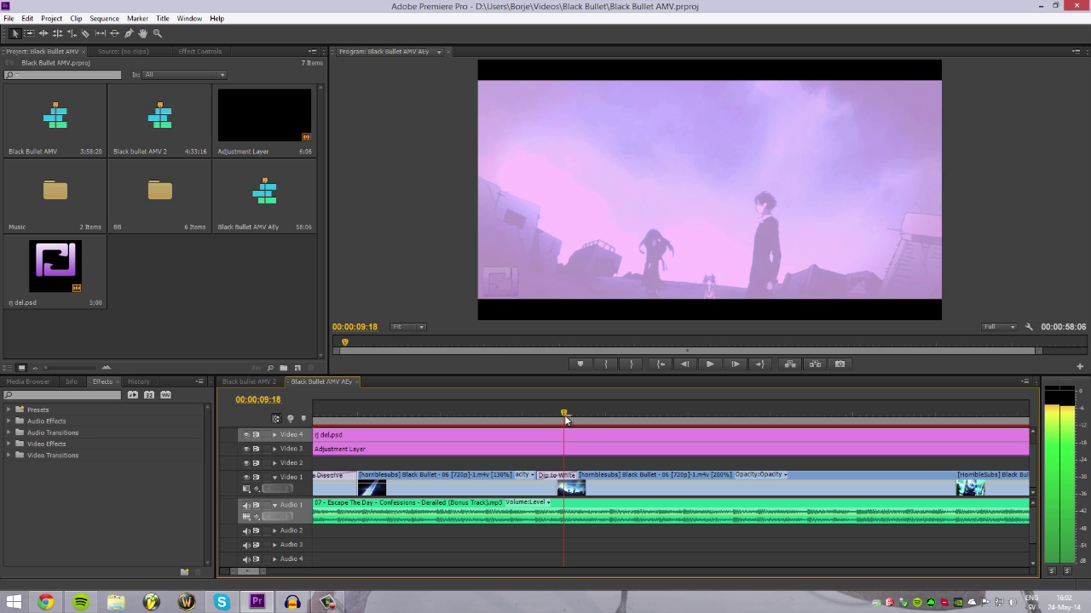
click(571, 417)
click(577, 418)
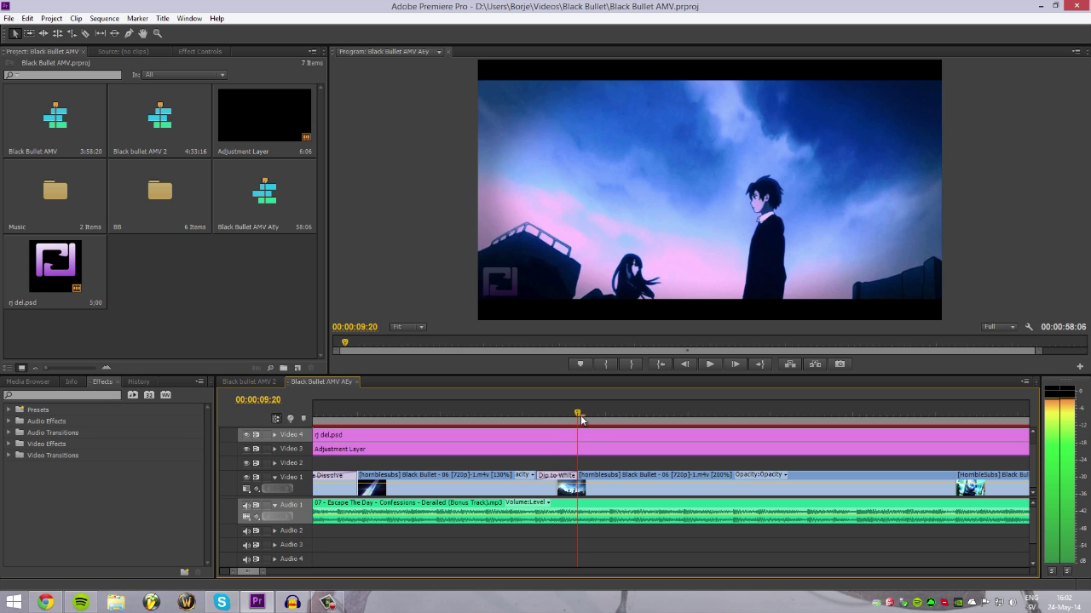
mouse_move(581, 419)
mouse_down()
mouse_move(507, 414)
mouse_move(563, 417)
mouse_up()
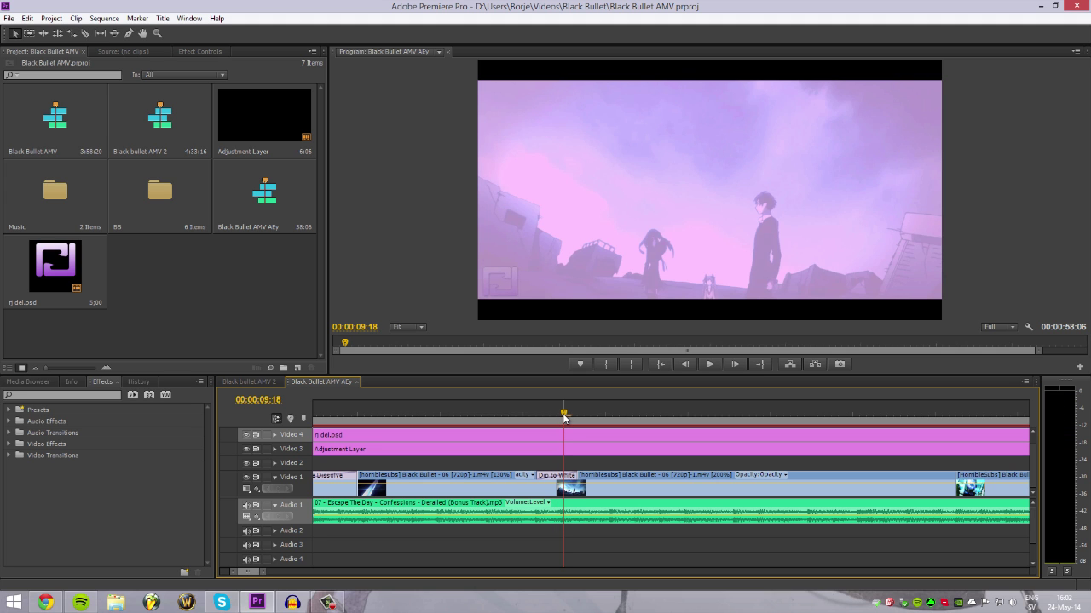
drag(564, 413, 584, 413)
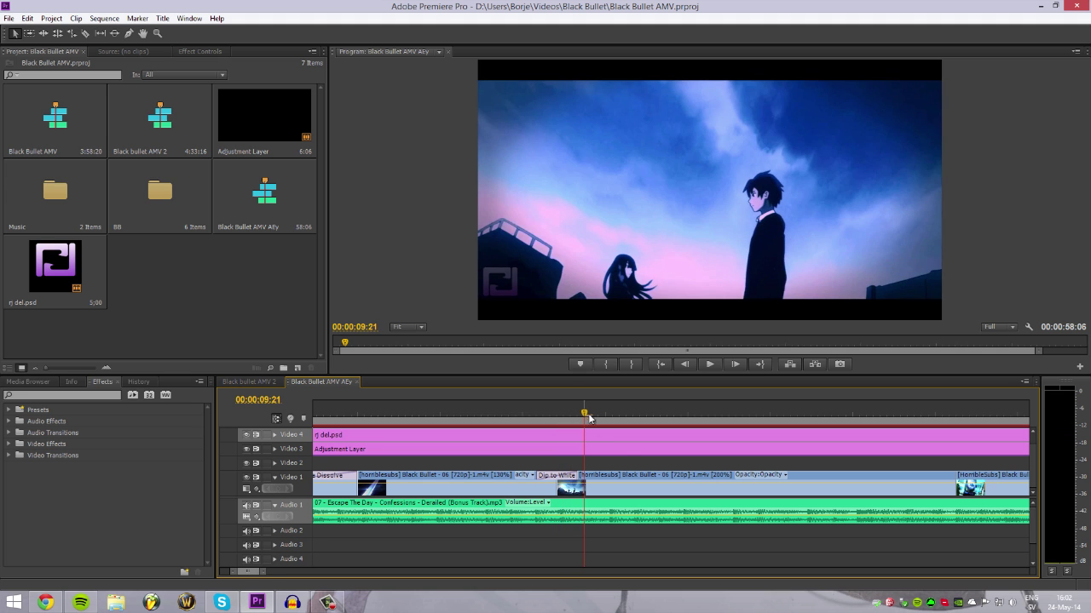
Survey the sequence up to the end of the adjustment layer and play the Video 2 clips around 00:00:25:10
scroll(676, 451, down, 5)
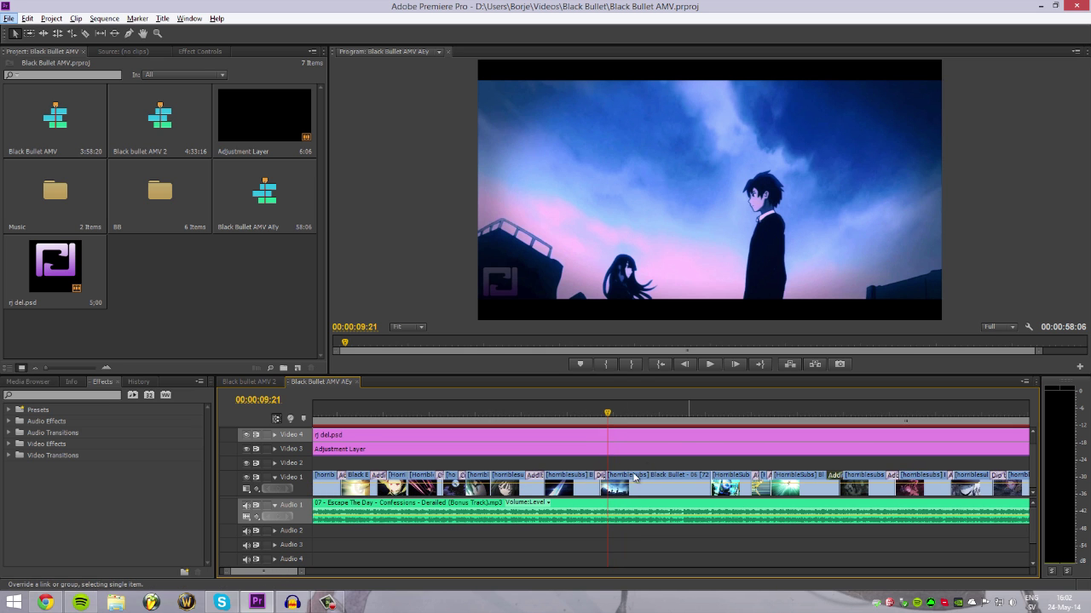
scroll(317, 577, down, 4)
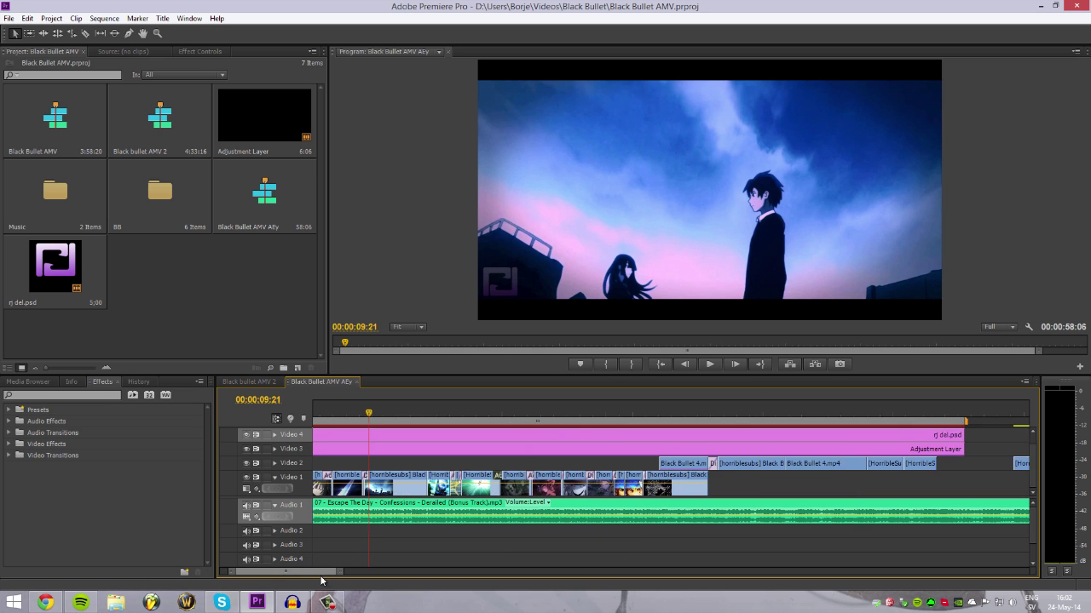
scroll(326, 580, down, 1)
scroll(325, 580, up, 1)
scroll(326, 580, down, 1)
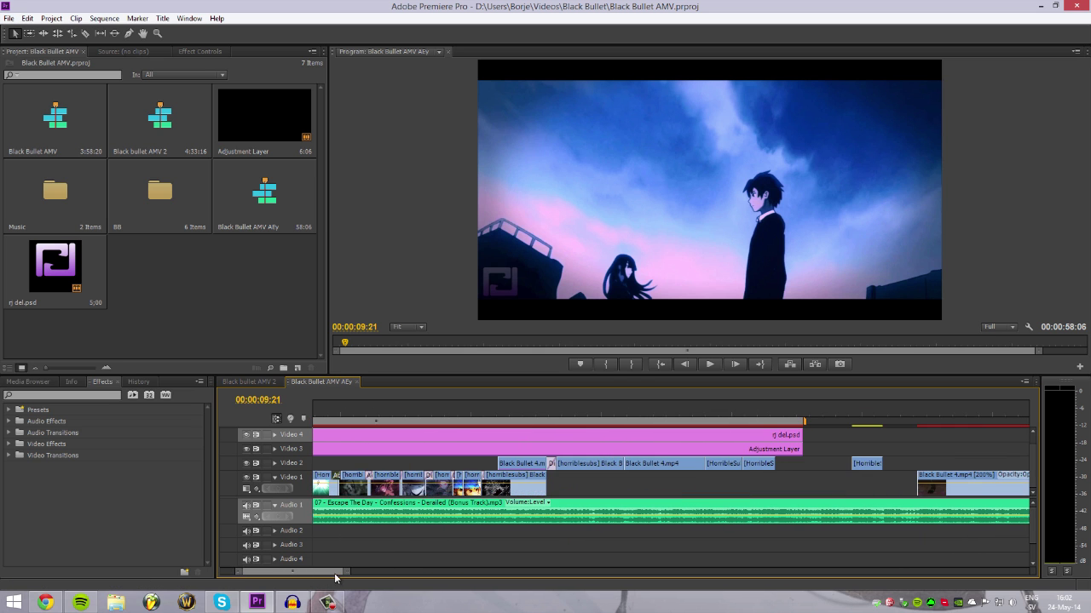
scroll(558, 497, up, 2)
click(620, 415)
key(space)
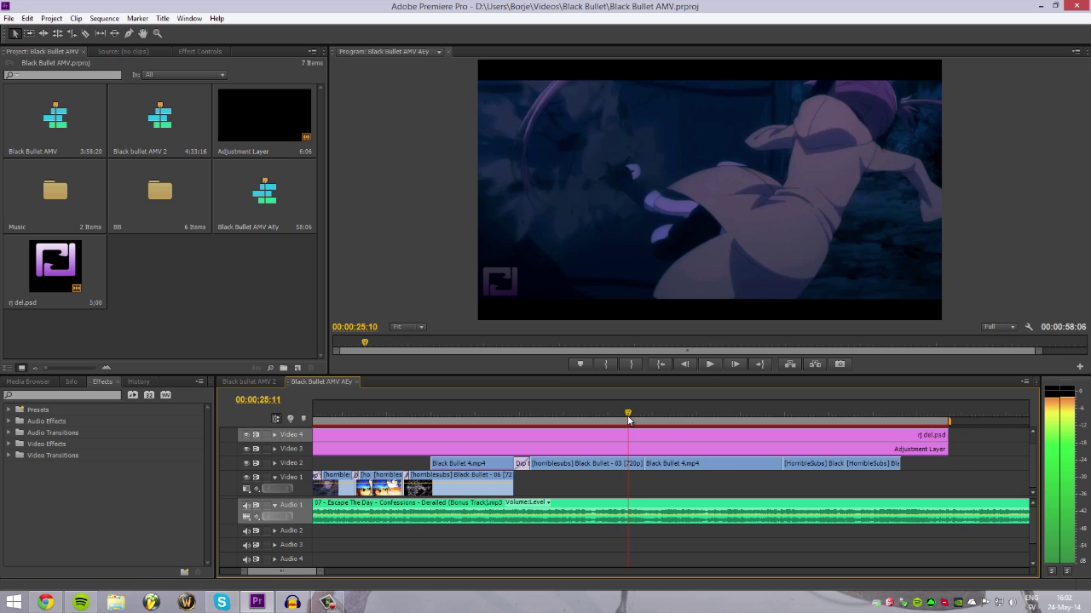
key(=)
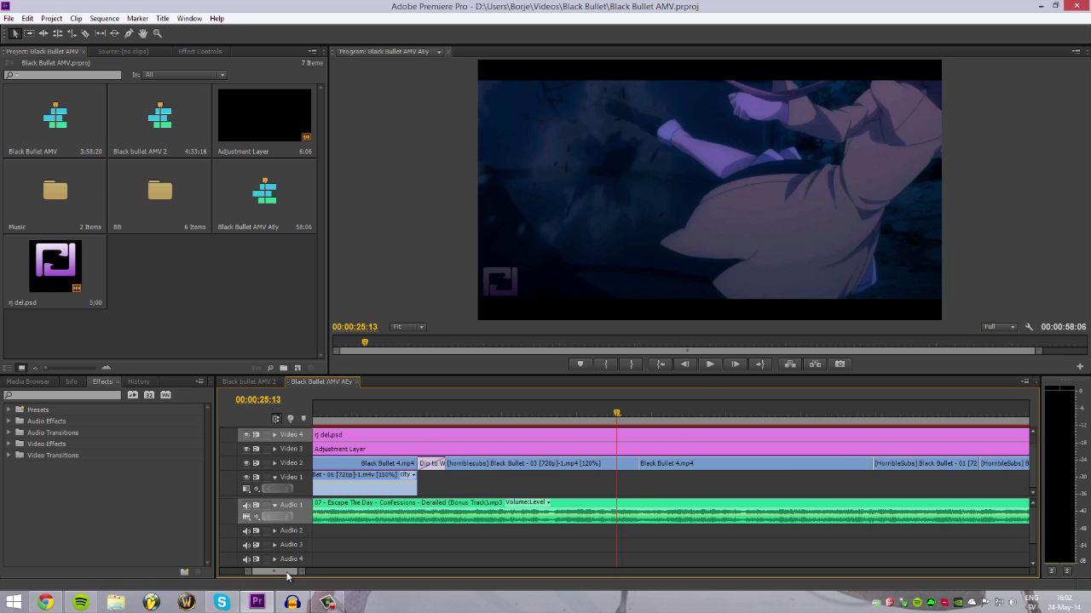
scroll(288, 576, down, 3)
scroll(288, 577, up, 1)
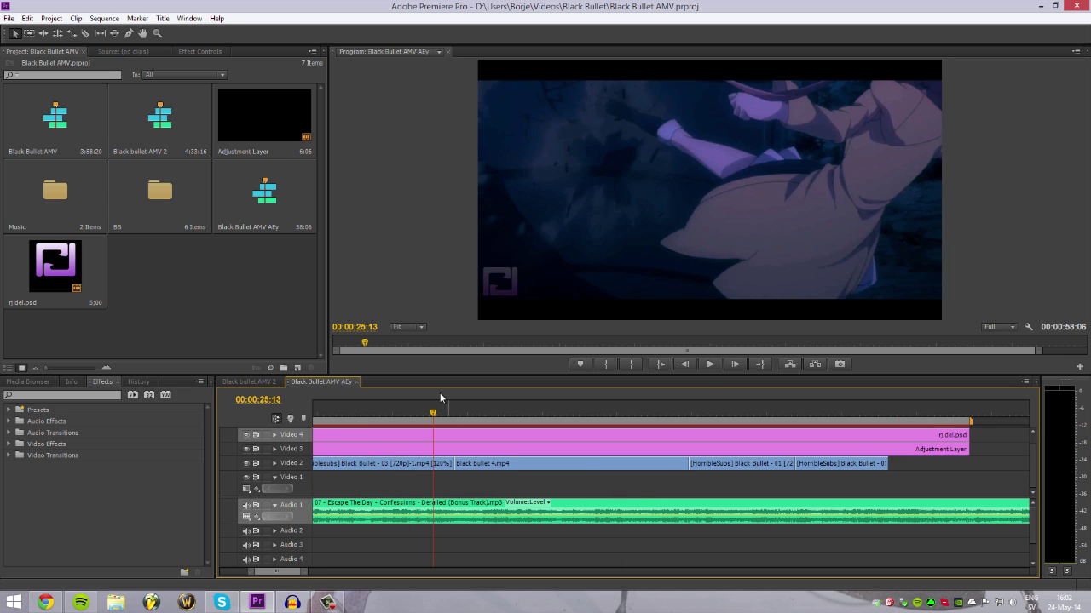
Examine the plain cut between the Black Bullet 03 and Black Bullet 4.mp4 clips on Video 2, from 00:00:25:18 to 00:00:25:20
click(386, 413)
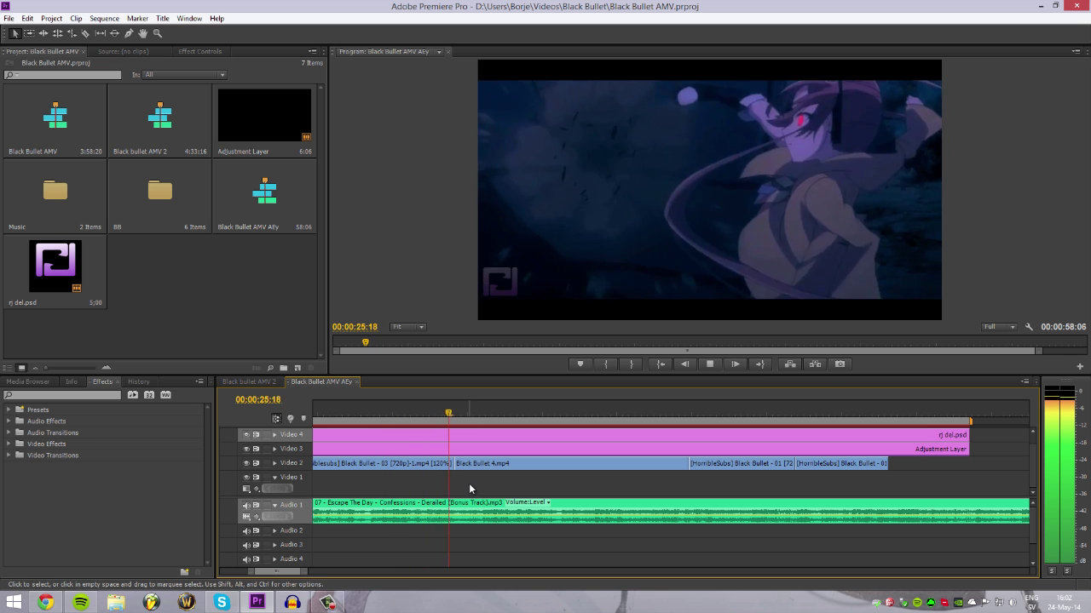
key(space)
click(451, 409)
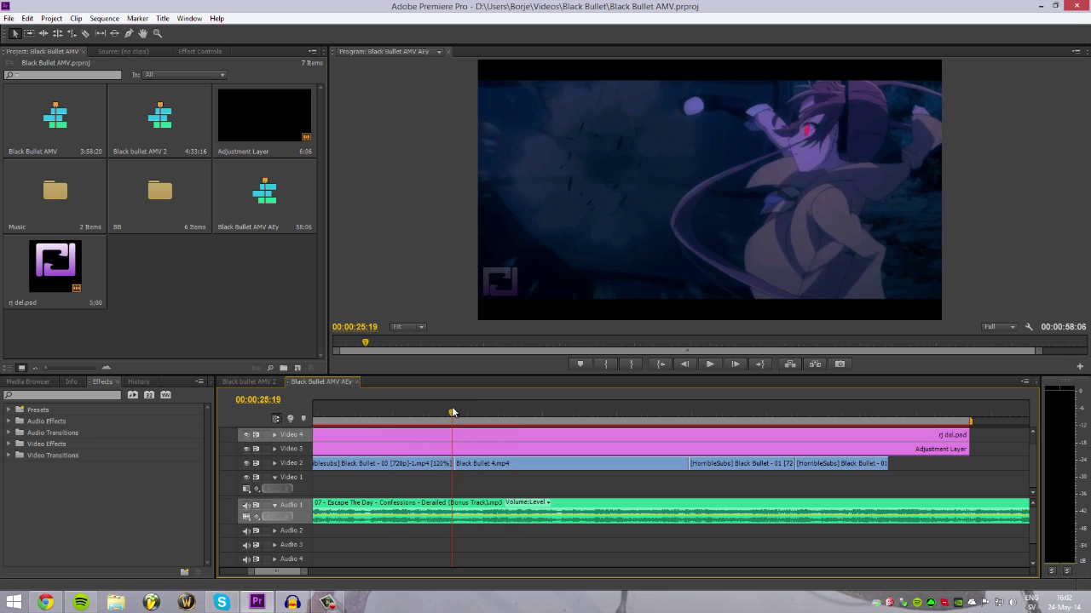
click(449, 413)
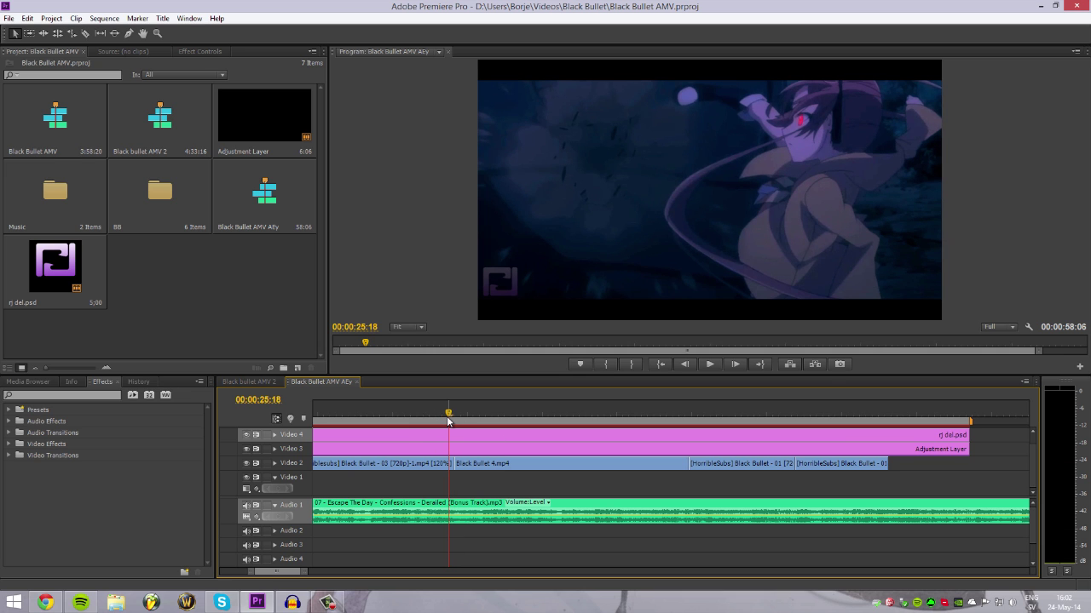
click(453, 417)
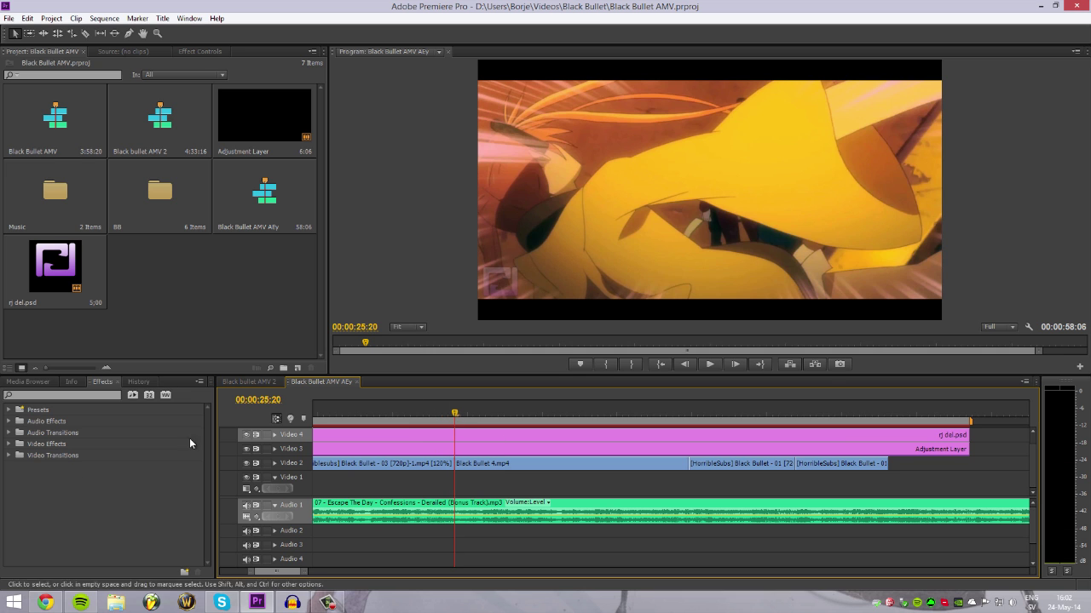
Expand the Video Transitions folder in the effects library and look through its categories
click(8, 455)
scroll(206, 447, down, 1)
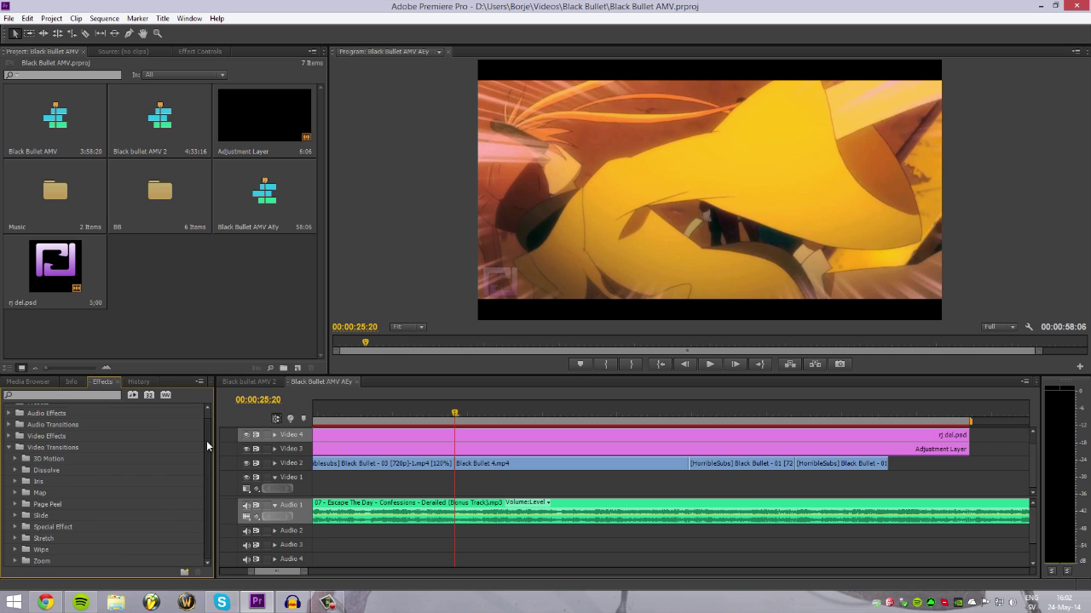
scroll(206, 440, up, 1)
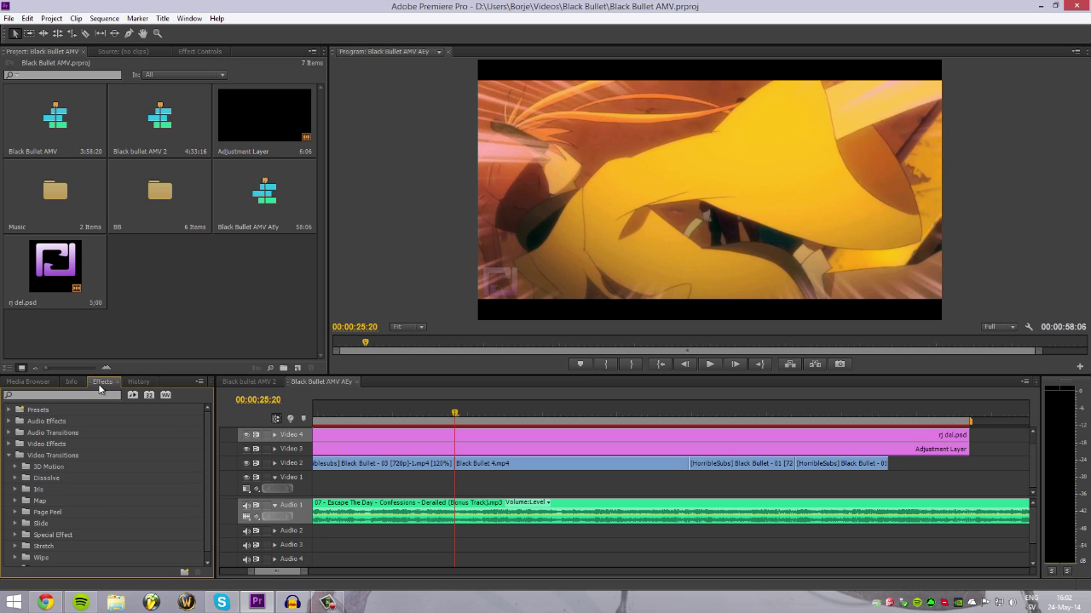
Check that the Effects panel is enabled in the workspace and bring it into focus
click(189, 18)
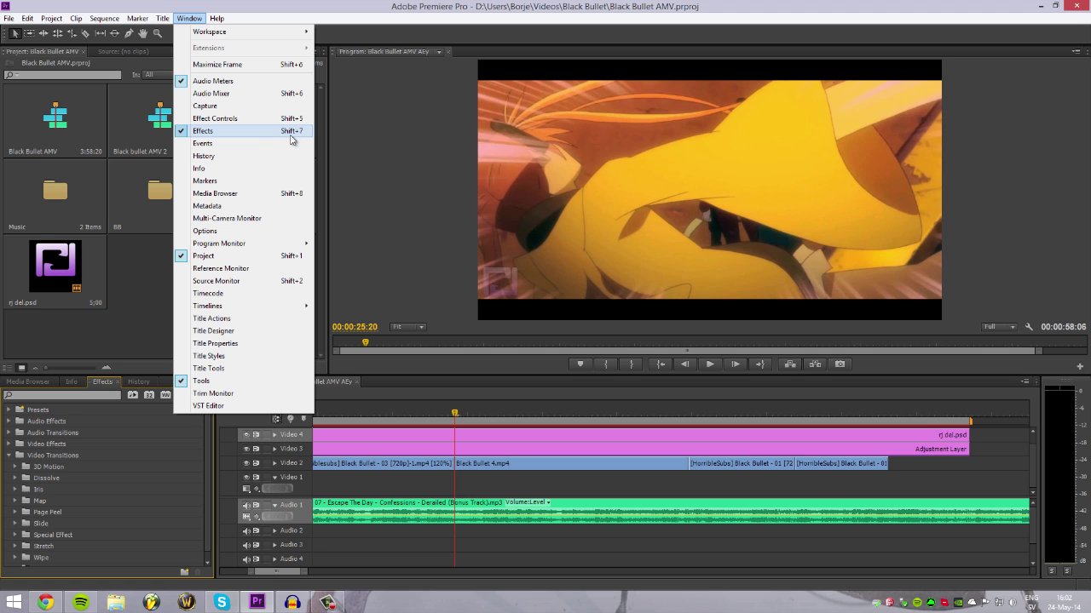
click(203, 130)
click(189, 18)
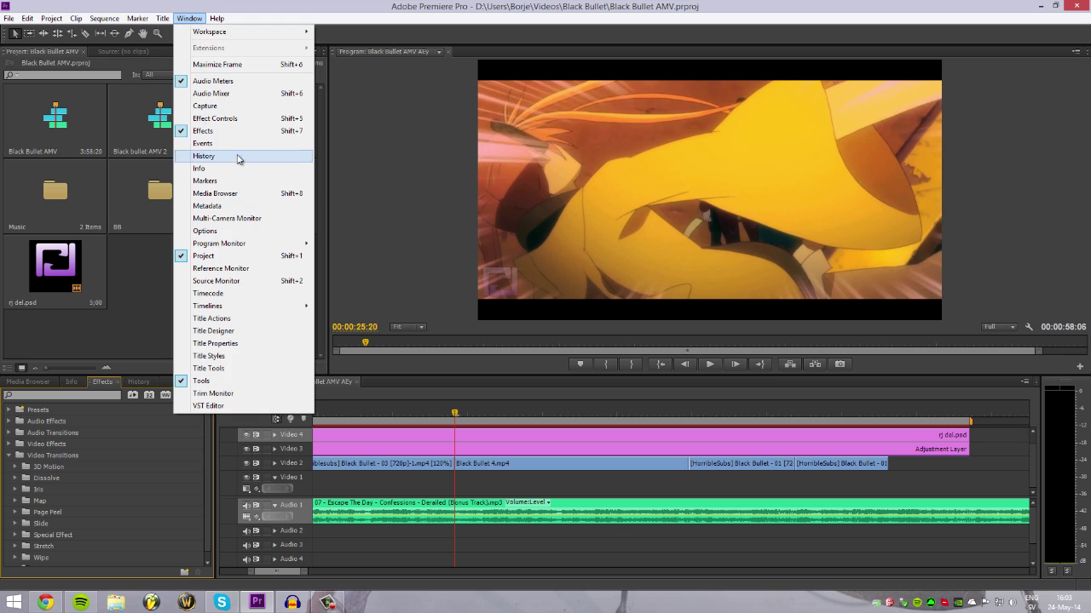
click(101, 390)
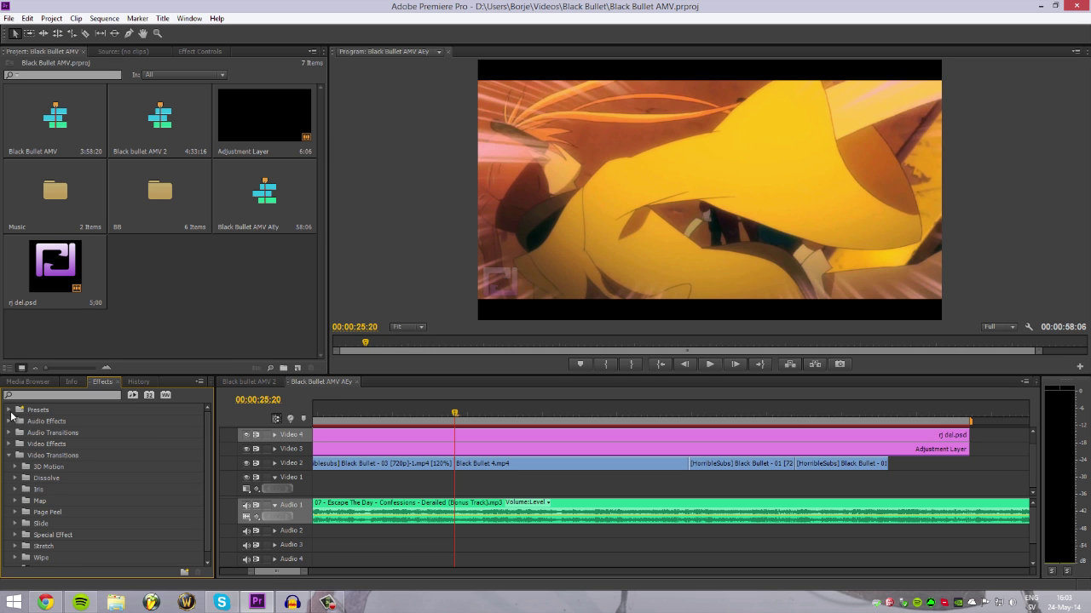
click(9, 410)
click(9, 410)
double_click(37, 433)
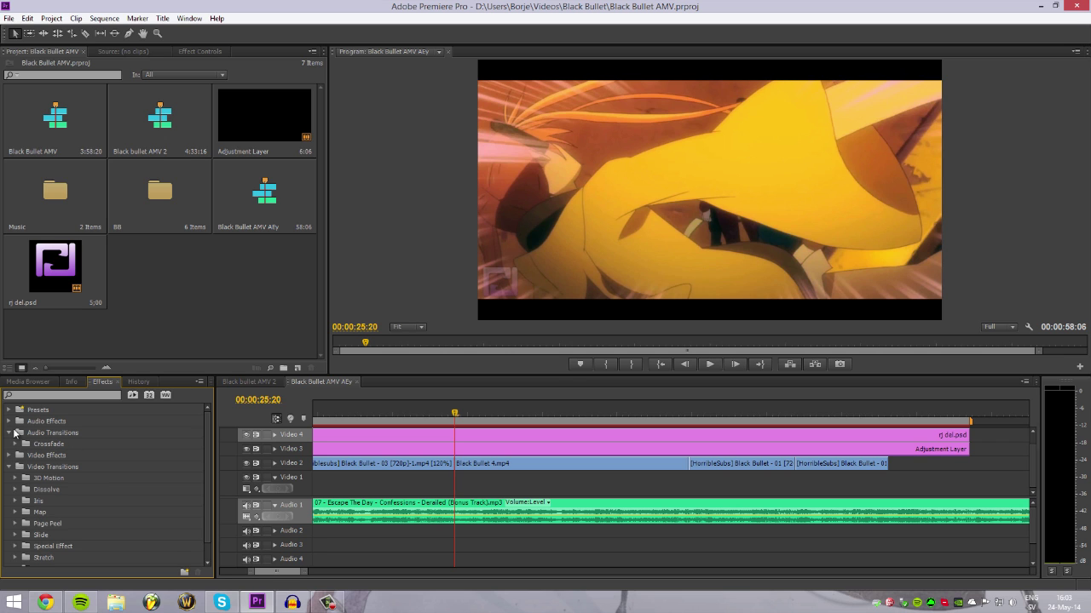
click(13, 433)
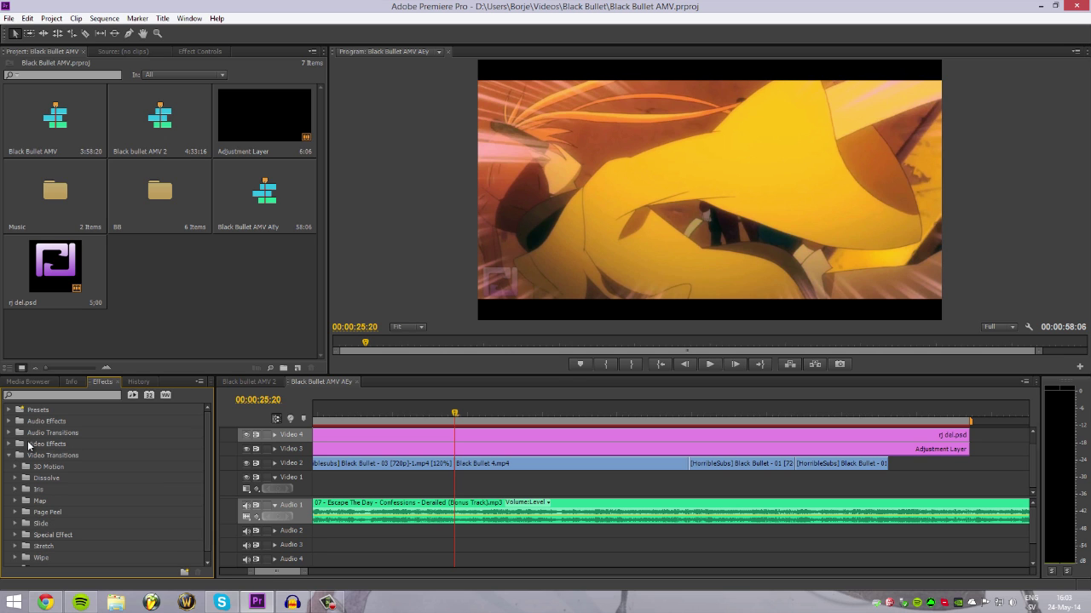
Expand the Dissolve group under Video Transitions to show all of its transitions
scroll(202, 454, down, 1)
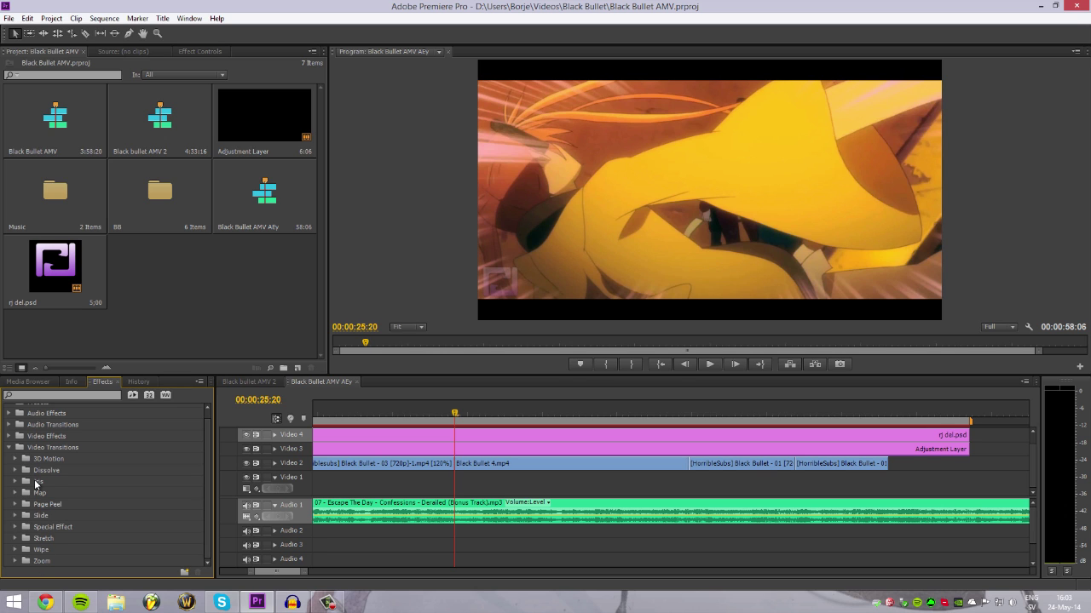
click(15, 470)
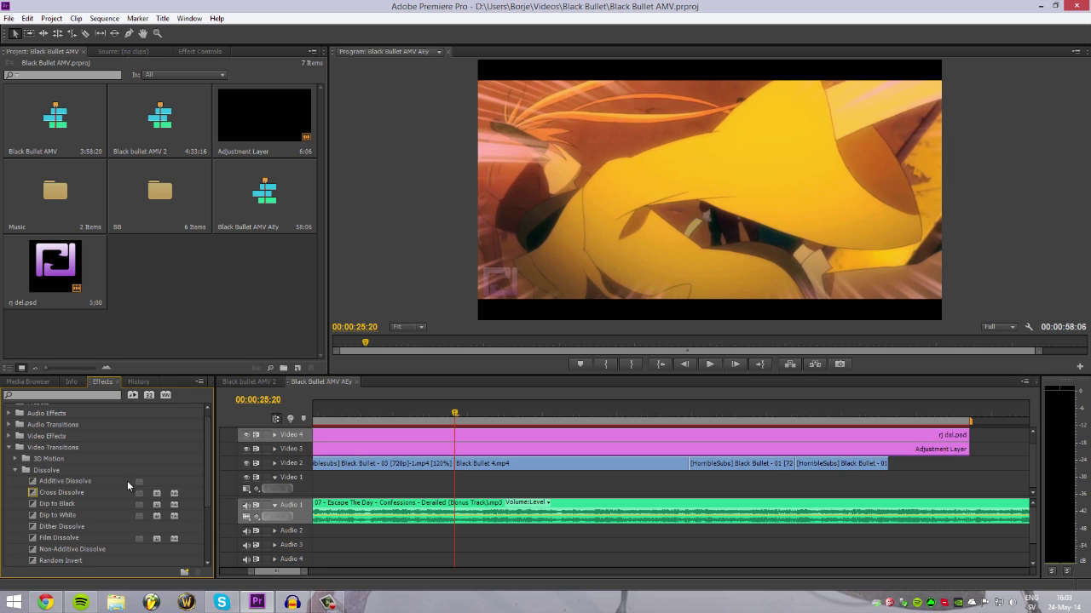
drag(207, 461, 209, 483)
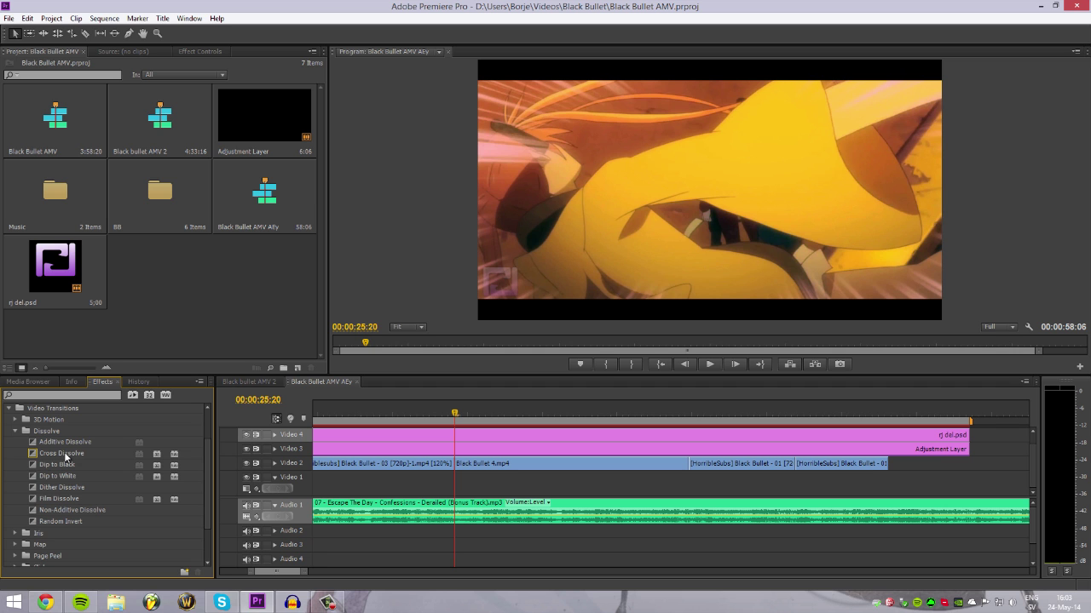
Try a Cross Dissolve at the Video 2 cut between Black Bullet 03 and Black Bullet 4.mp4, scrub through it, and undo it
drag(61, 453, 455, 464)
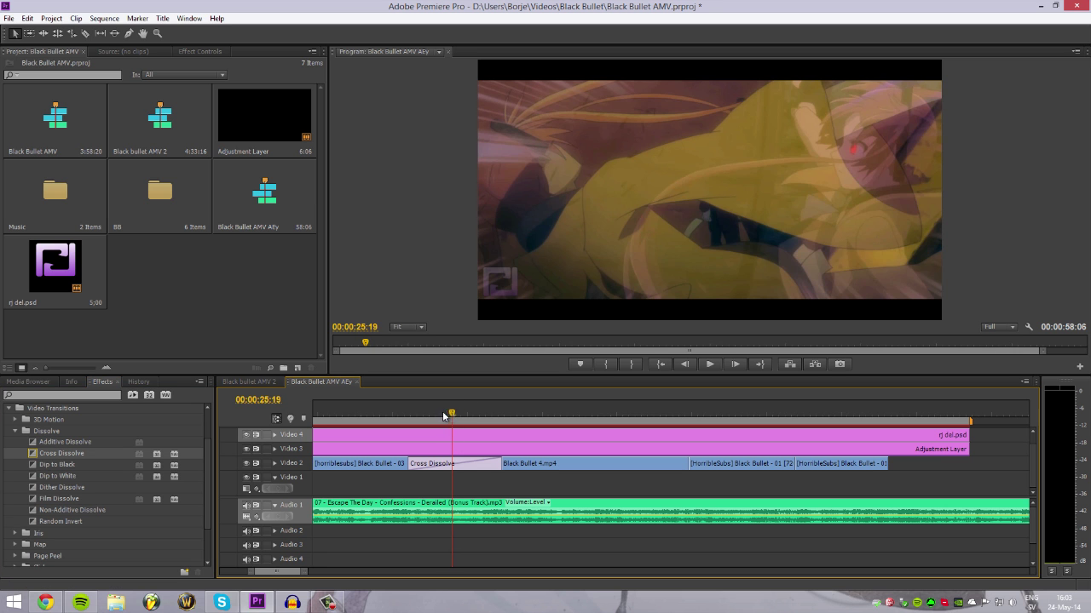
drag(443, 416, 411, 416)
click(451, 416)
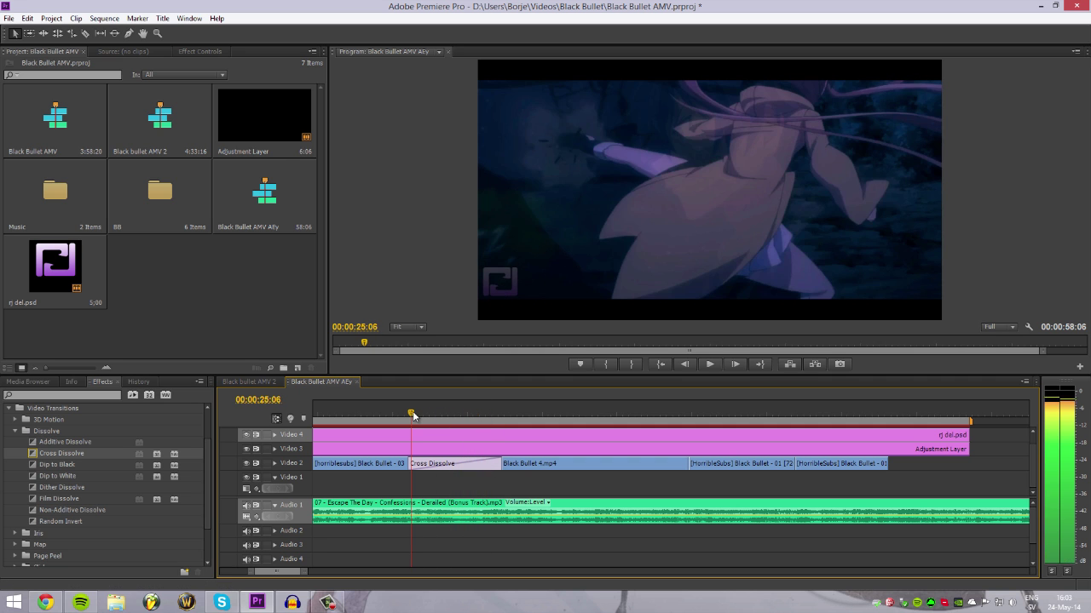
key(ctrl+z)
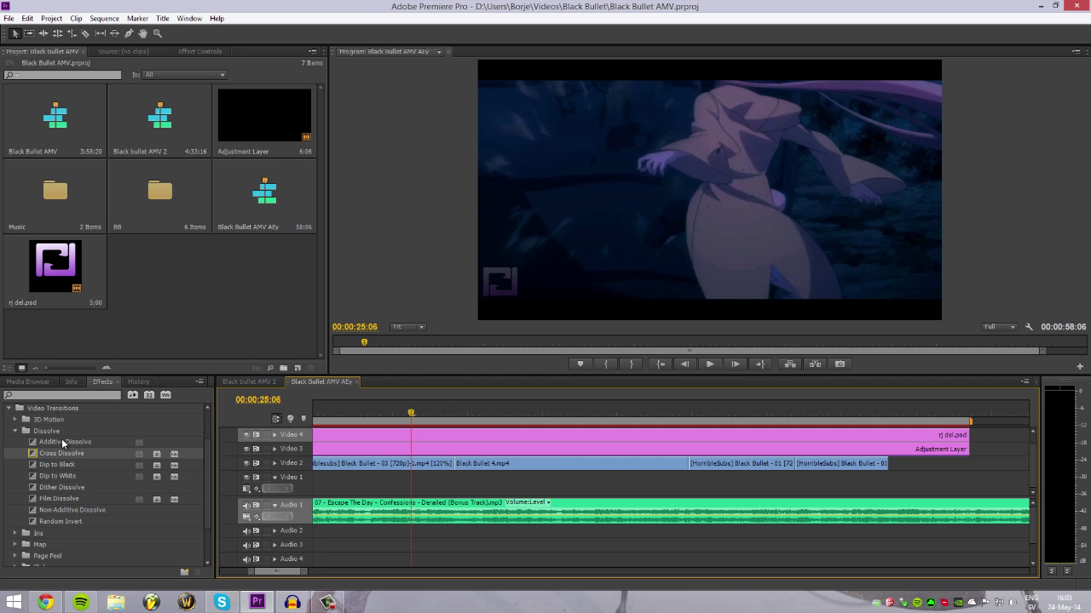
Try an Additive Dissolve at the cut before Black Bullet 4.mp4 on Video 2, scrub to 00:00:26:03, and undo it
drag(64, 442, 229, 450)
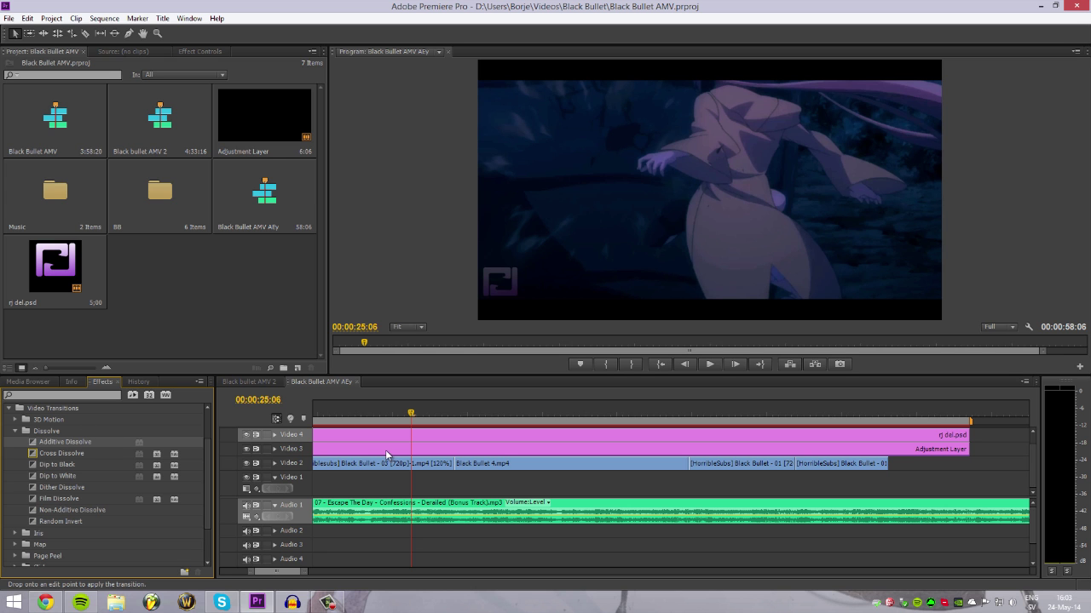
drag(458, 464, 455, 465)
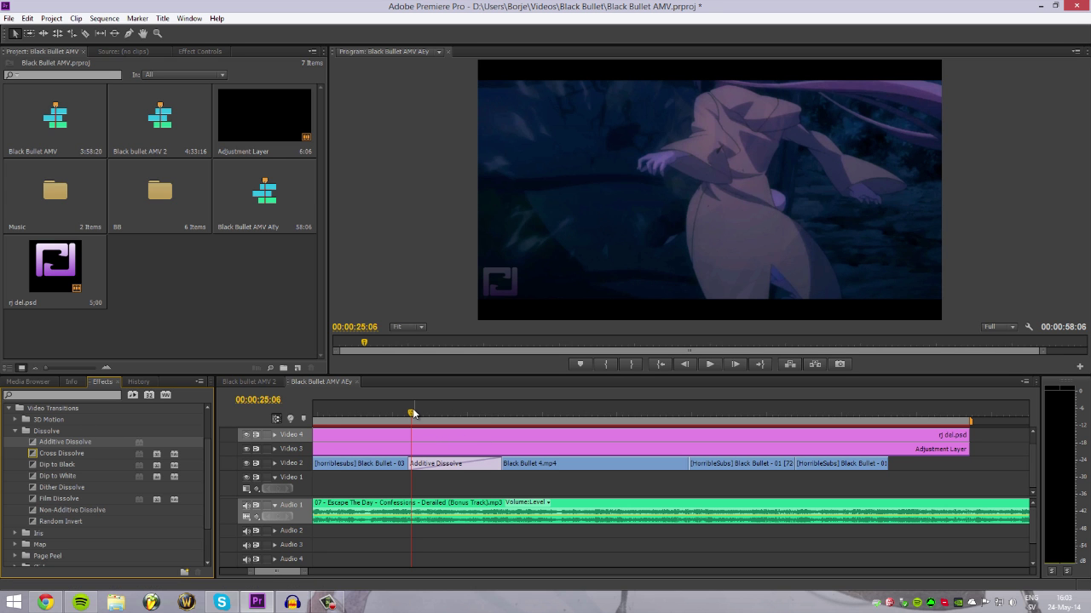
drag(413, 413, 477, 414)
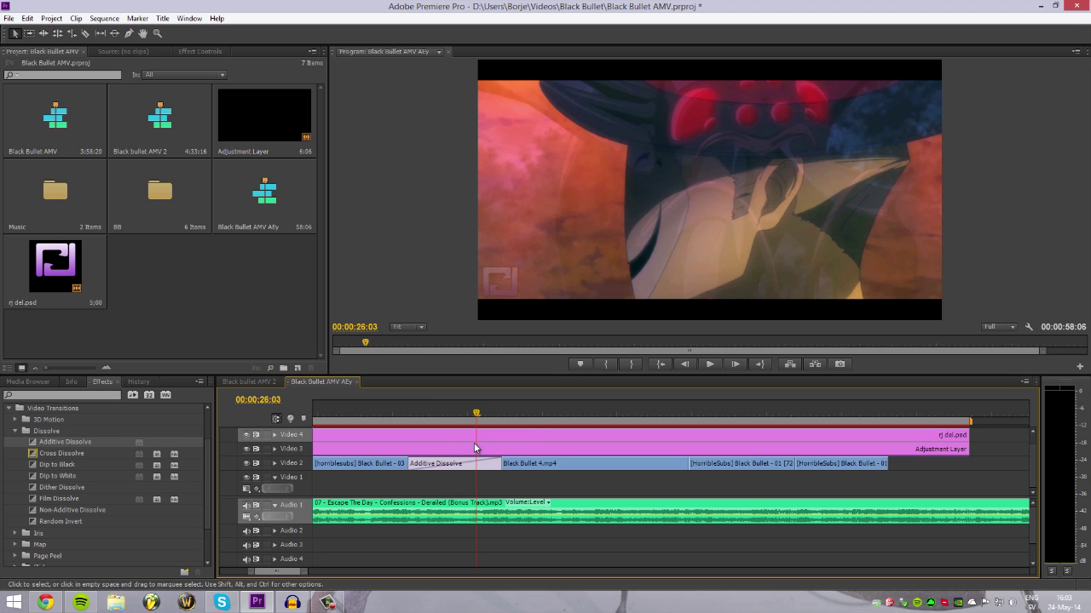
key(ctrl+z)
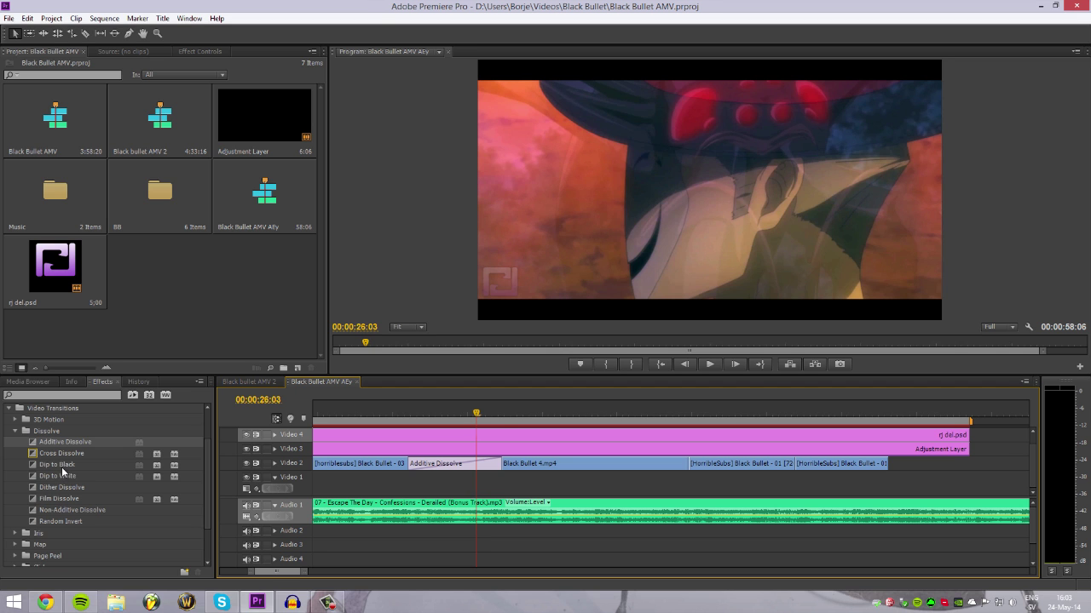
Try a Dip to Black at the cut before Black Bullet 4.mp4 on Video 2, scrub to 00:00:26:05, and undo it
drag(62, 474, 460, 461)
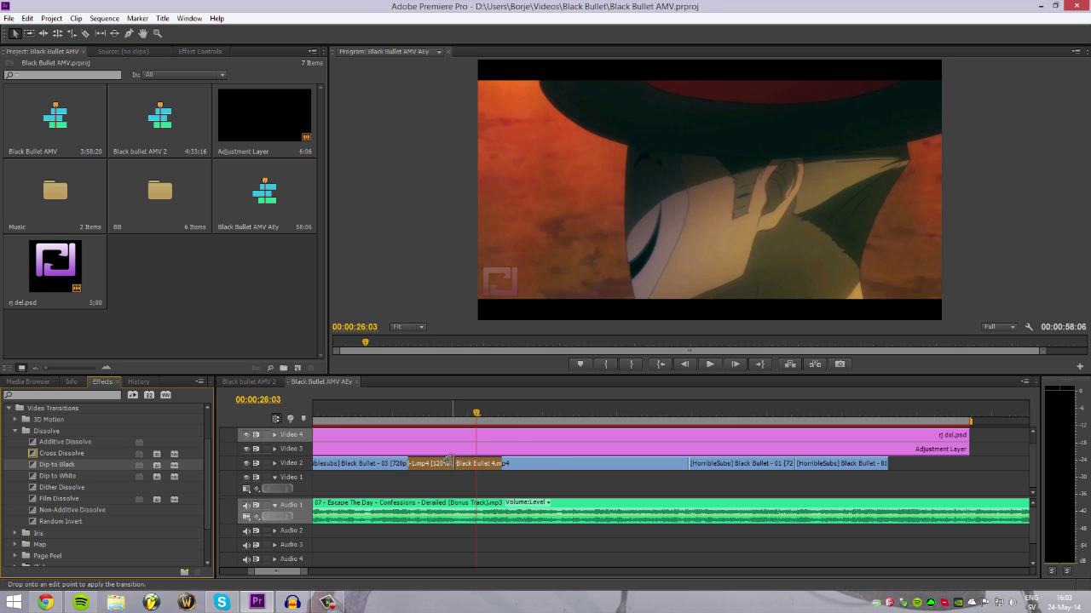
mouse_move(474, 415)
mouse_down()
mouse_move(421, 419)
mouse_move(483, 414)
mouse_up()
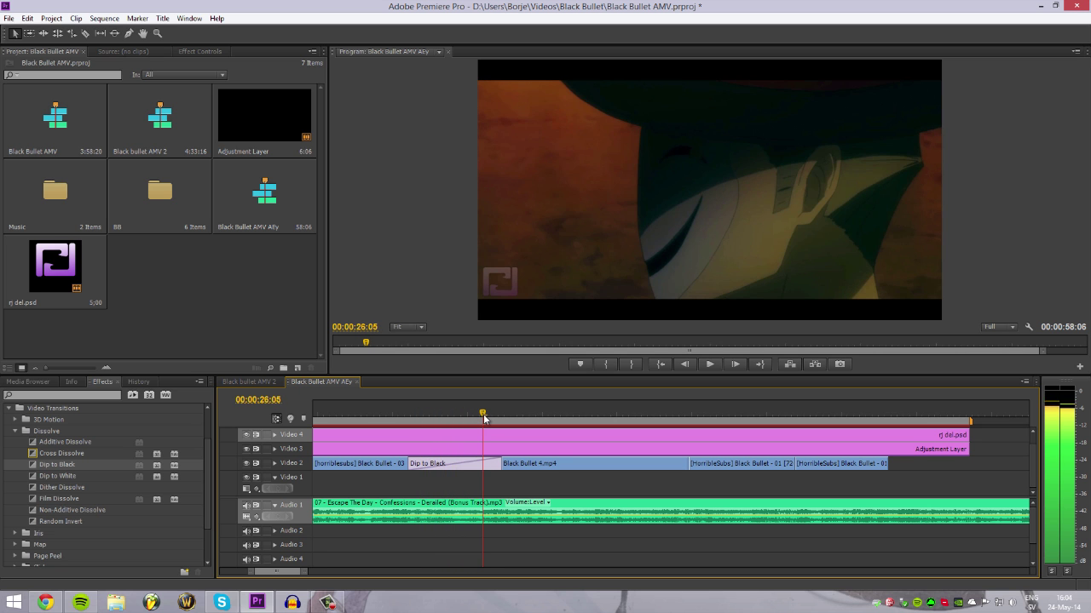
key(ctrl+z)
Try a Dip to White at the cut before Black Bullet 4.mp4 on Video 2, scrub to 00:00:26:10, and undo it
drag(57, 476, 462, 466)
drag(430, 415, 500, 414)
key(ctrl+z)
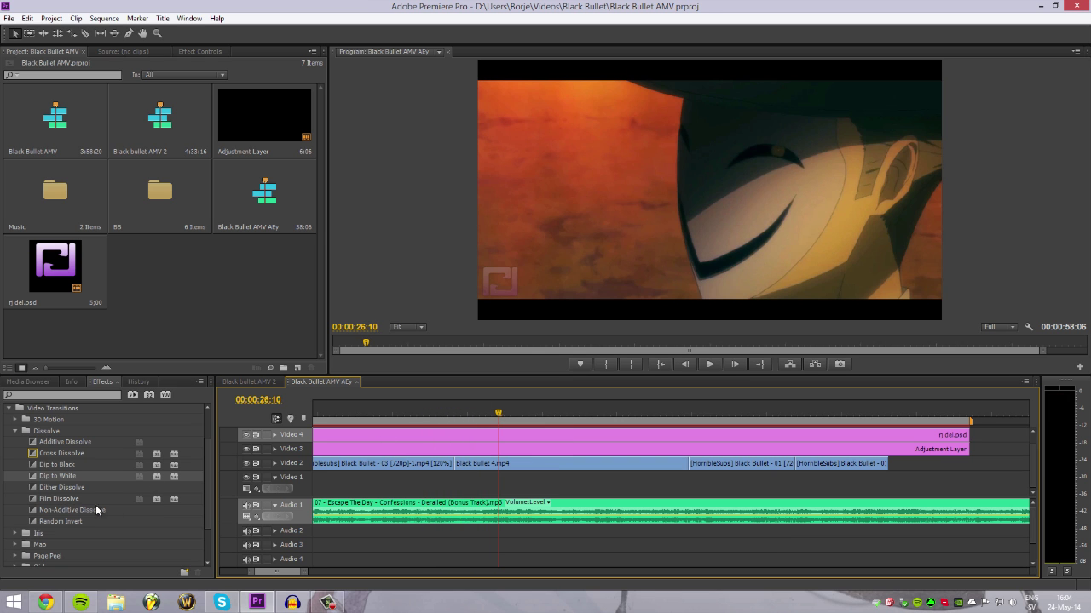
Try a Dither Dissolve at the cut before Black Bullet 4.mp4 on Video 2, preview it at 00:00:25:16, and undo it
drag(56, 488, 459, 466)
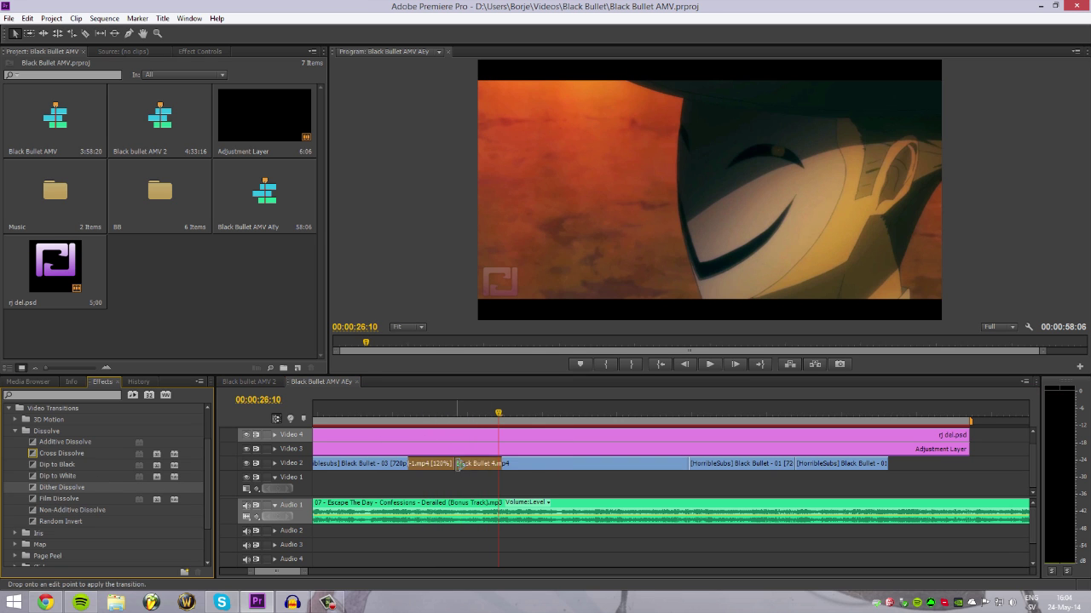
mouse_move(453, 414)
mouse_down()
mouse_move(477, 414)
mouse_move(443, 418)
mouse_up()
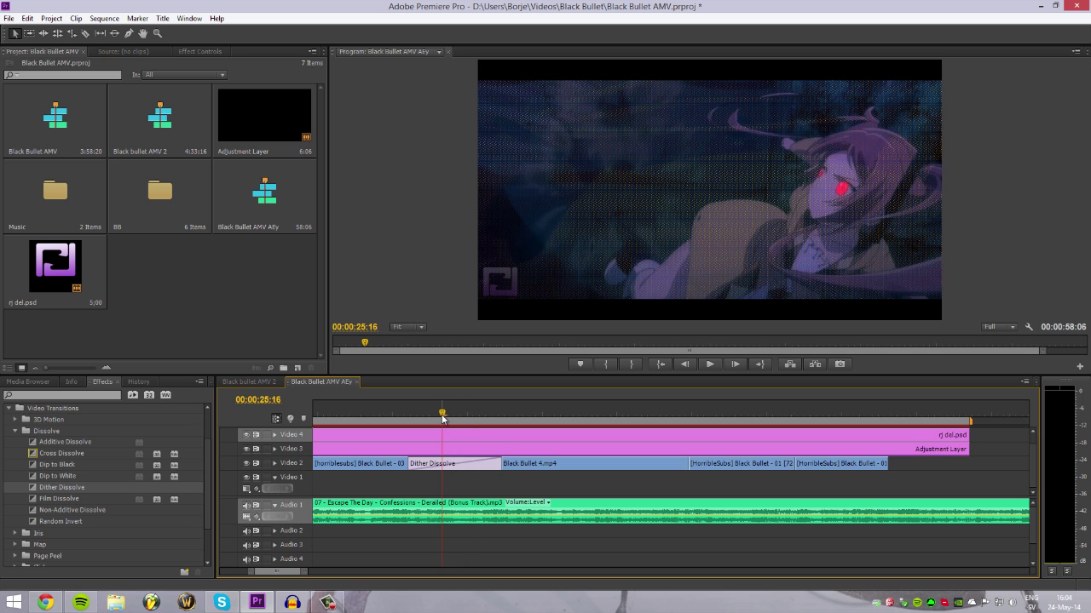
key(ctrl+z)
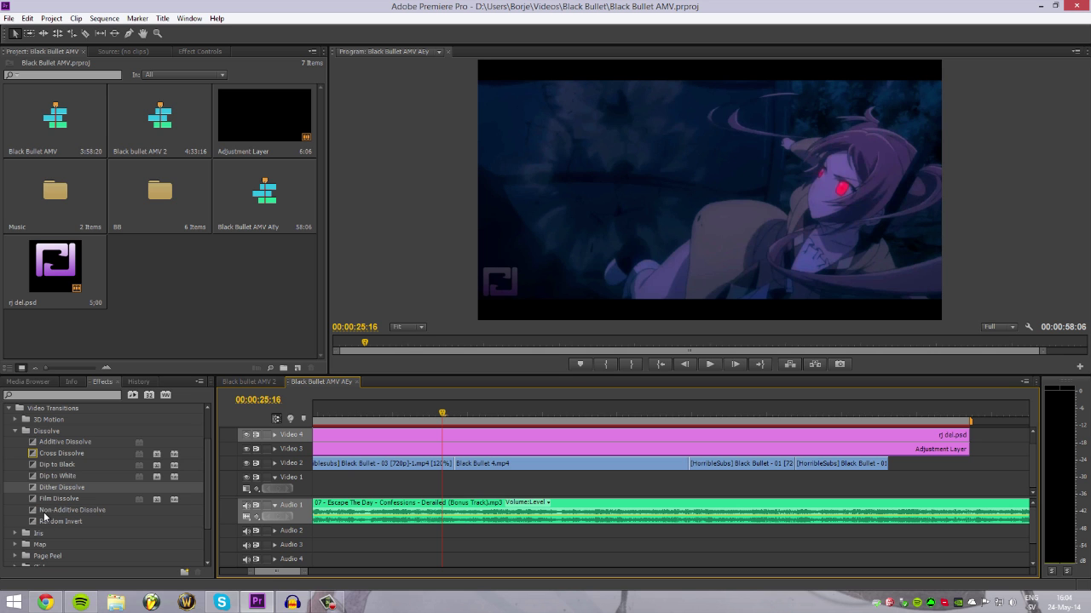
Try a Film Dissolve at the cut before Black Bullet 4.mp4 on Video 2, preview it at 00:00:25:22, and undo it
drag(49, 500, 455, 467)
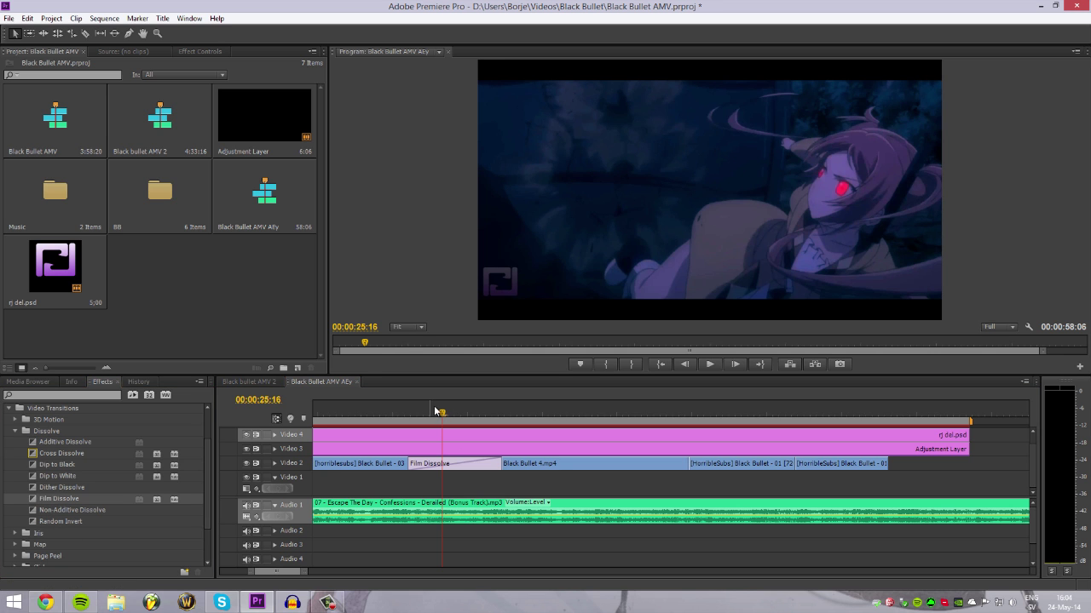
click(451, 415)
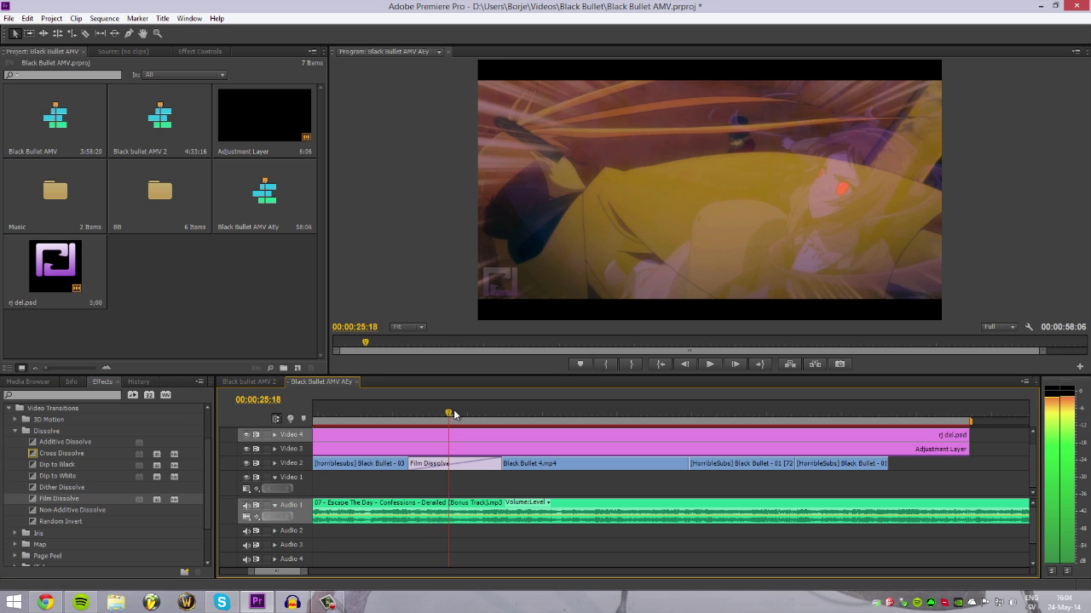
click(461, 415)
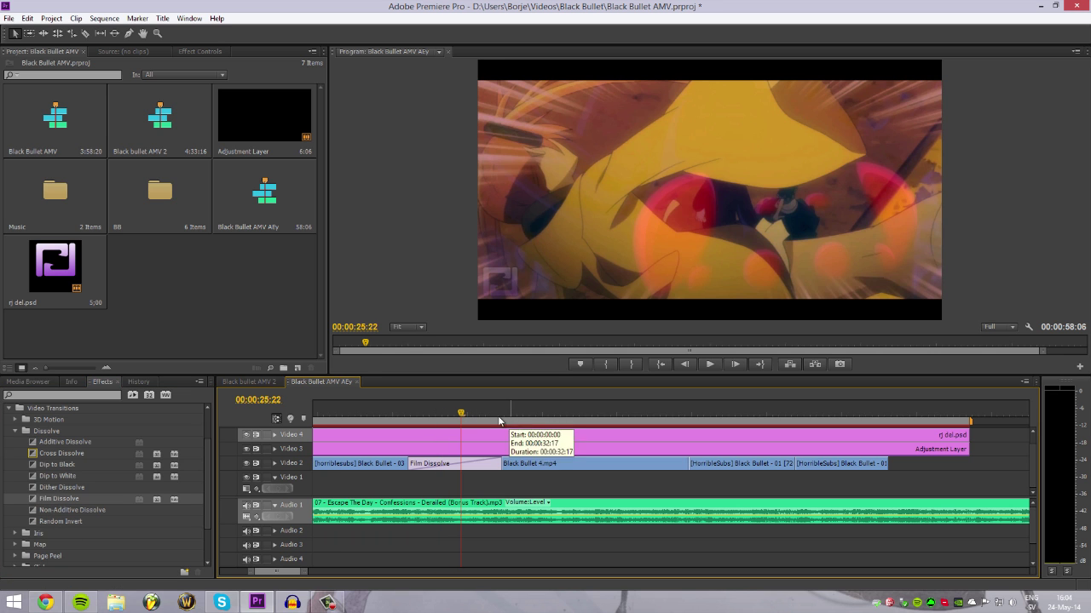
key(ctrl+z)
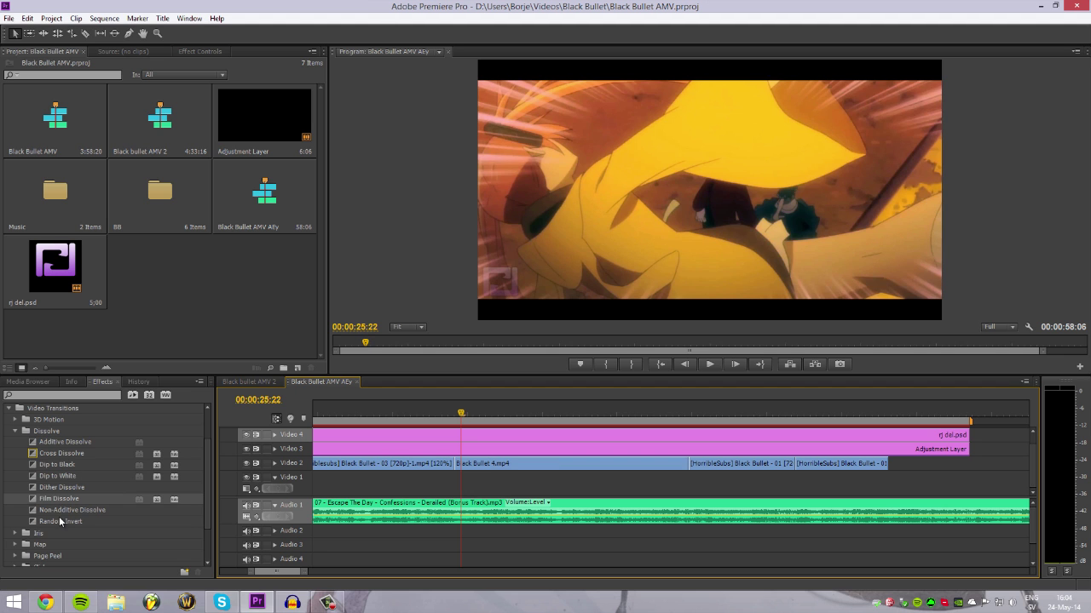
Try a Non-Additive Dissolve at the cut before Black Bullet 4.mp4 on Video 2, scrub to 00:00:26:10, and undo it
drag(70, 511, 458, 471)
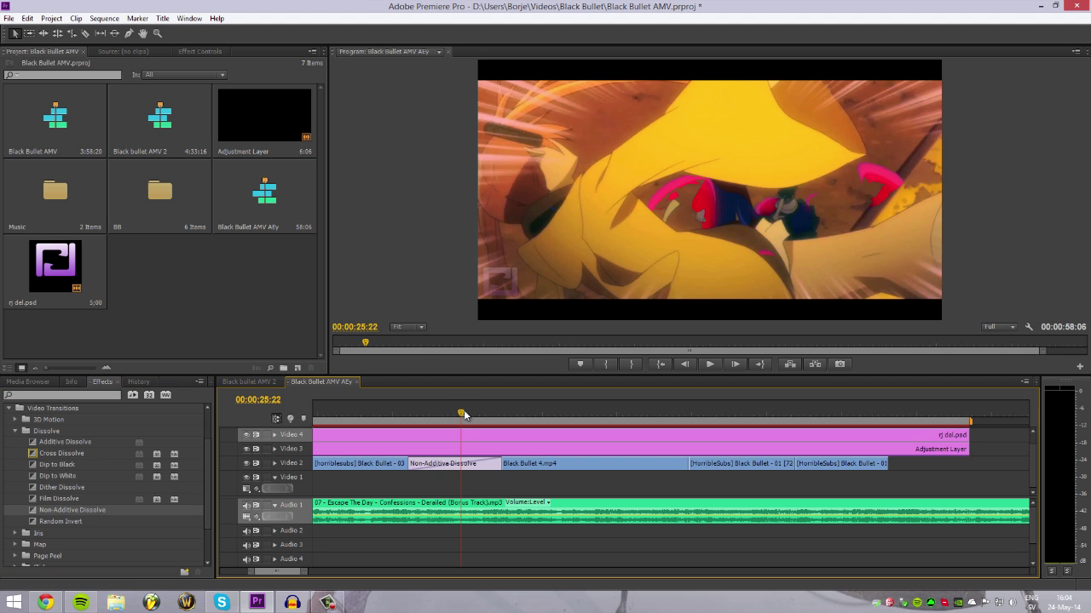
drag(463, 412, 500, 423)
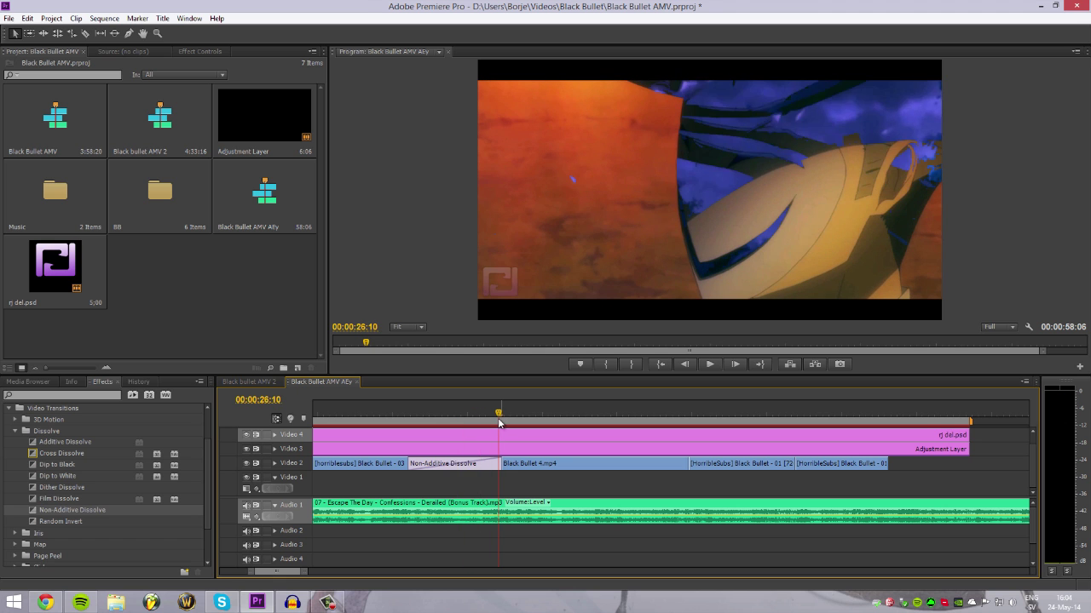
key(ctrl+z)
click(15, 432)
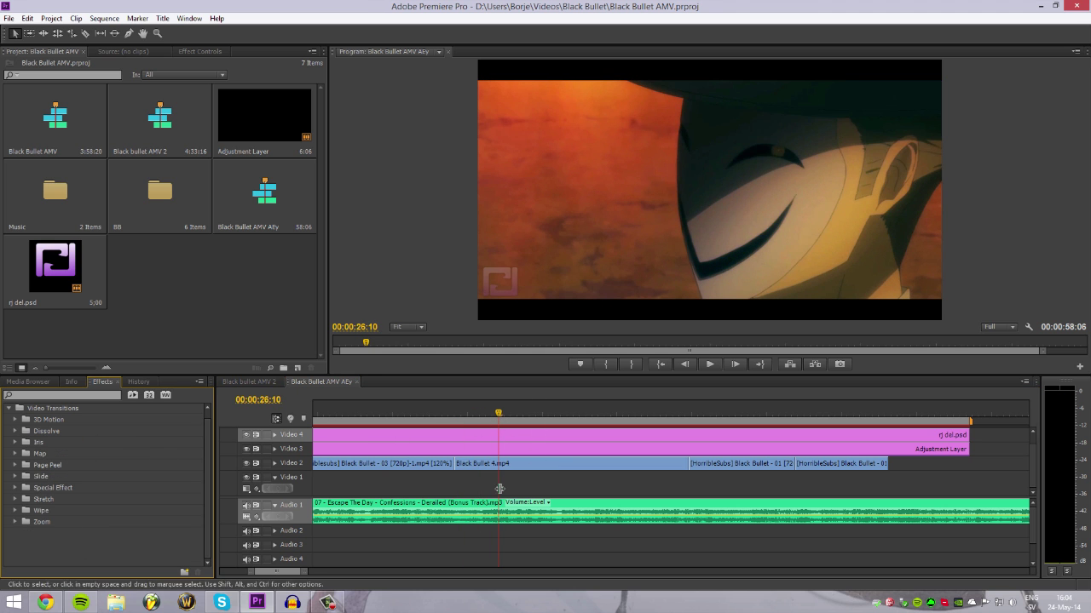
Go back along the sequence and preview the Video 1 transition at 00:00:19:08
key(minus)
key(minus)
scroll(281, 578, up, 2)
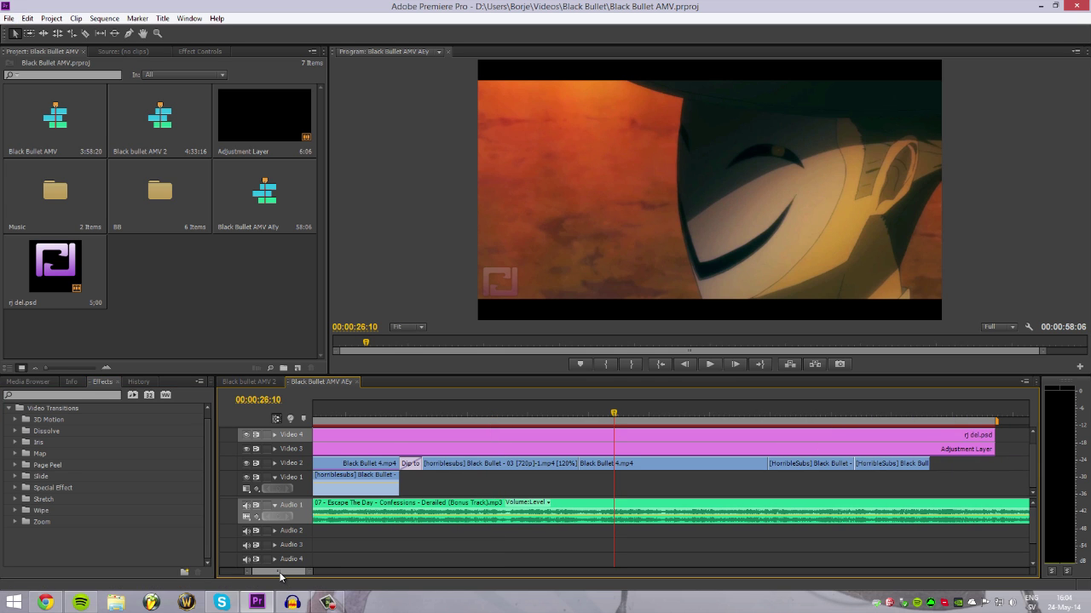
key(minus)
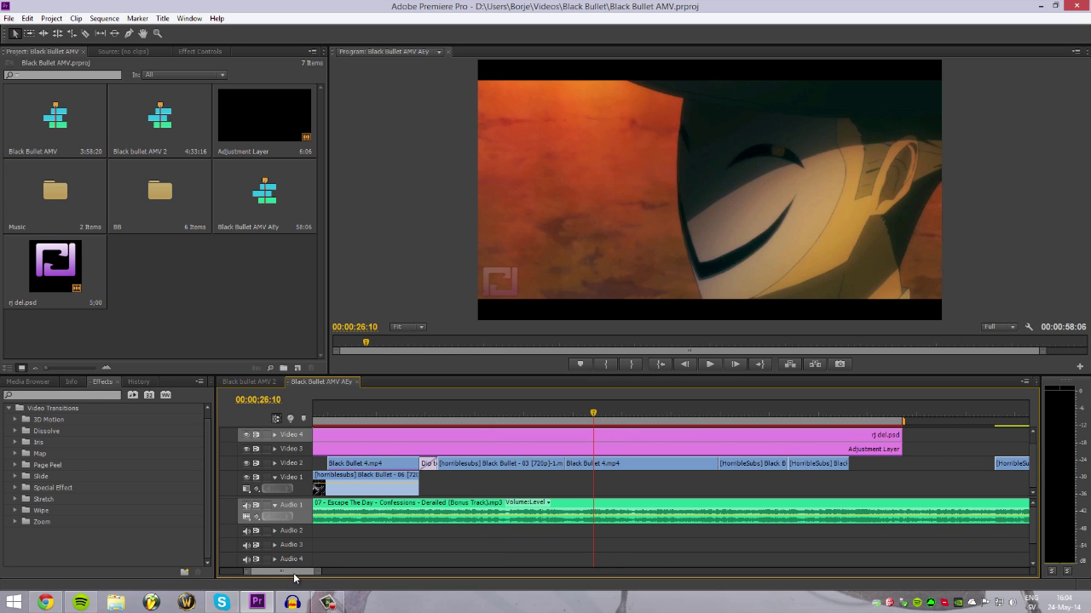
scroll(294, 578, up, 2)
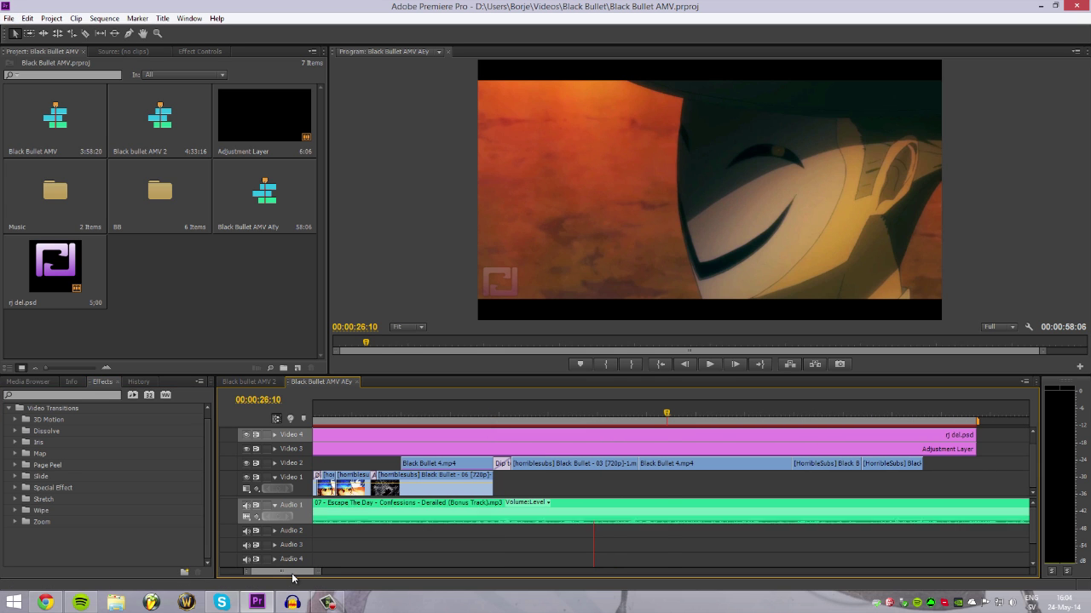
click(16, 431)
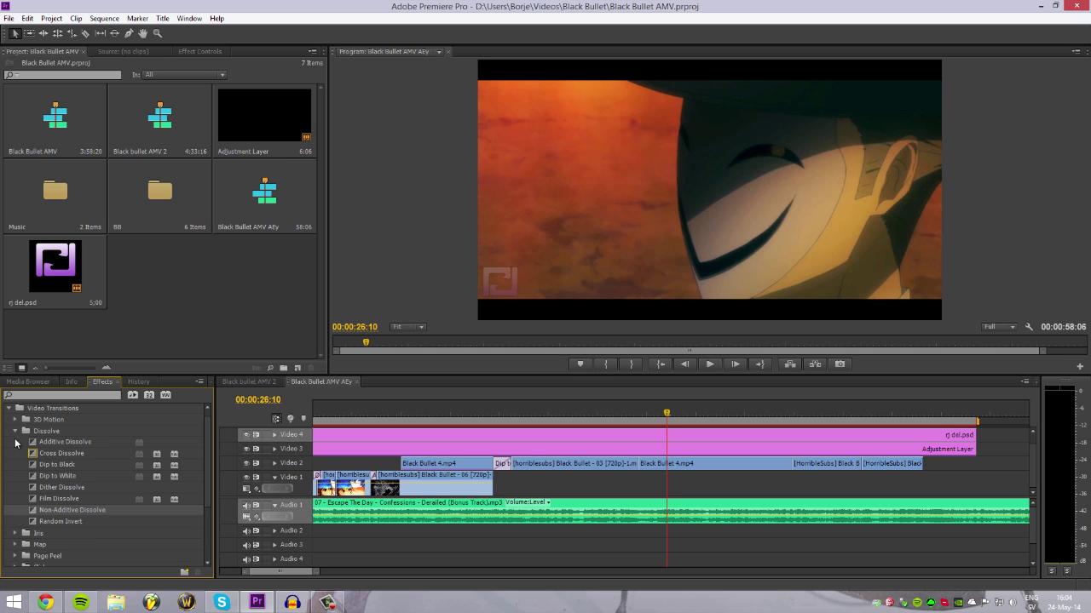
click(15, 432)
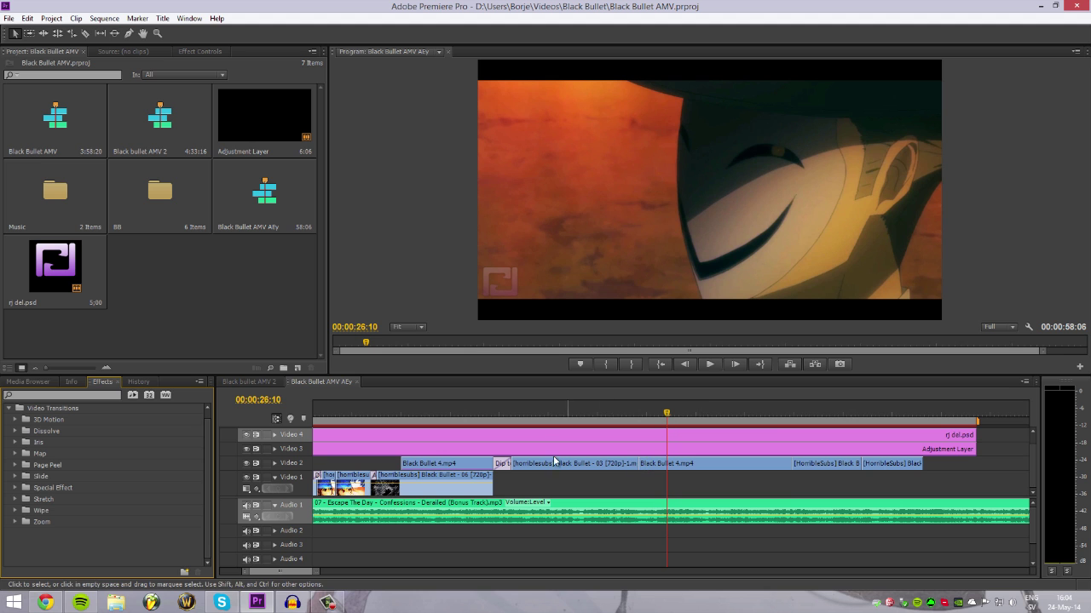
scroll(312, 574, up, 3)
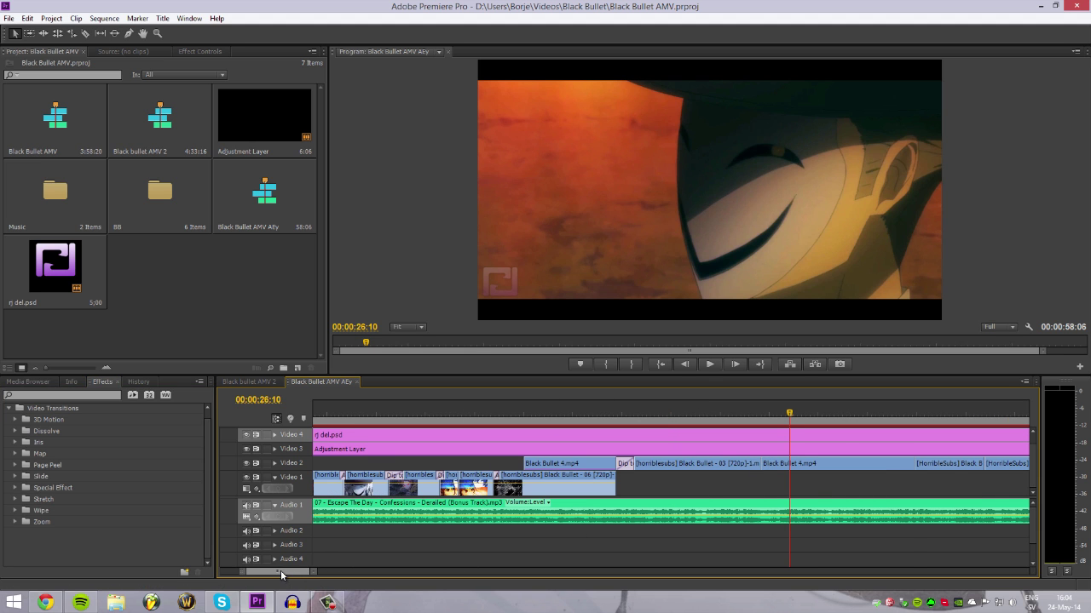
drag(426, 417, 440, 416)
scroll(409, 477, up, 1)
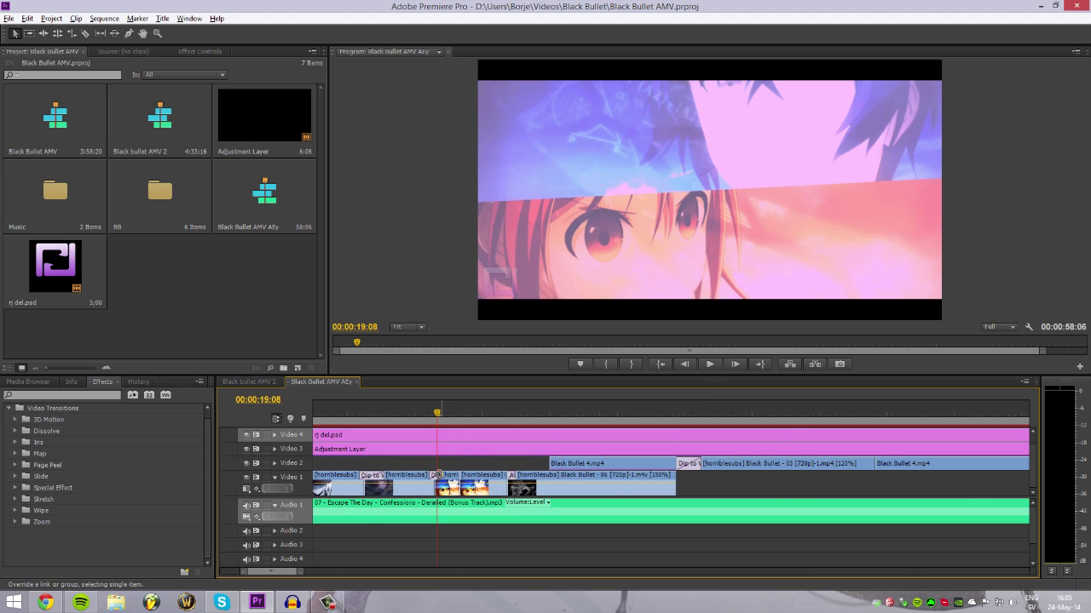
Preview the Additive Dissolve near 00:00:08:05 on Video 1, and scrub the opening transitions to 00:00:05:17
scroll(271, 574, down, 4)
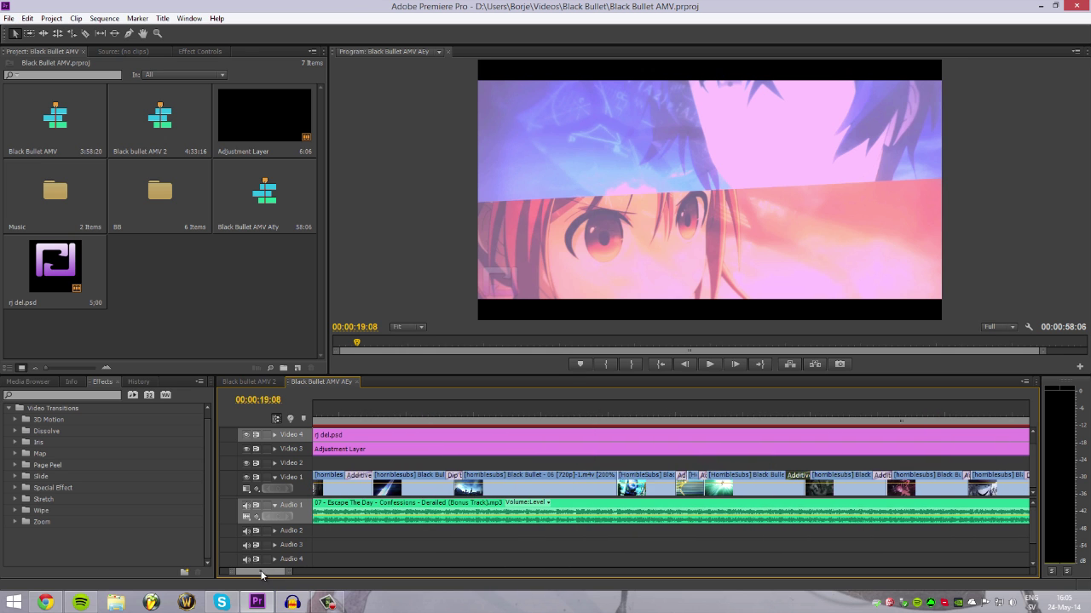
click(515, 415)
drag(516, 415, 421, 415)
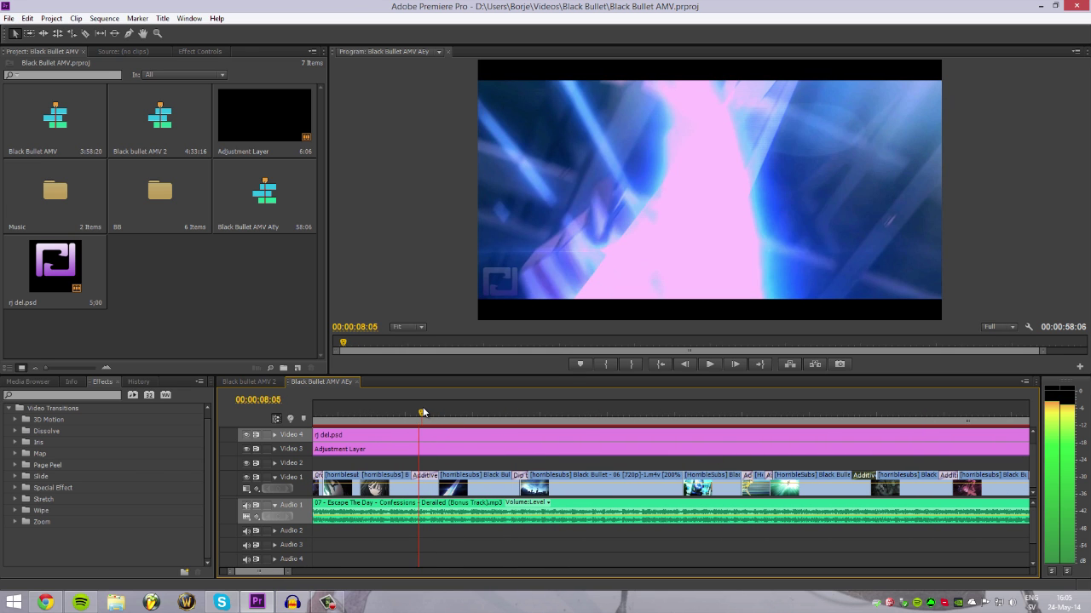
drag(280, 577, 266, 577)
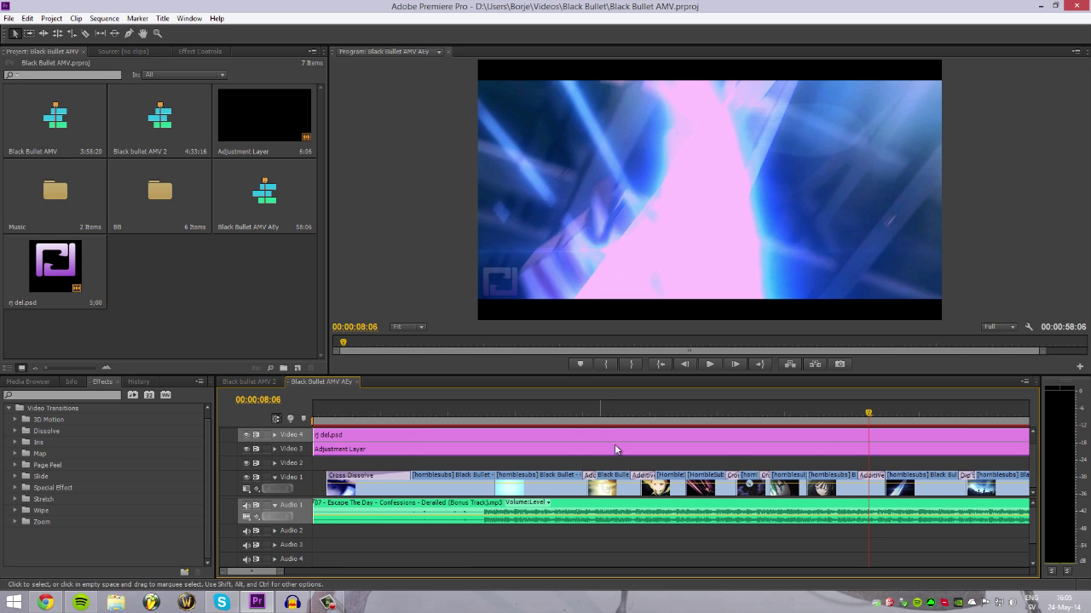
drag(576, 412, 697, 413)
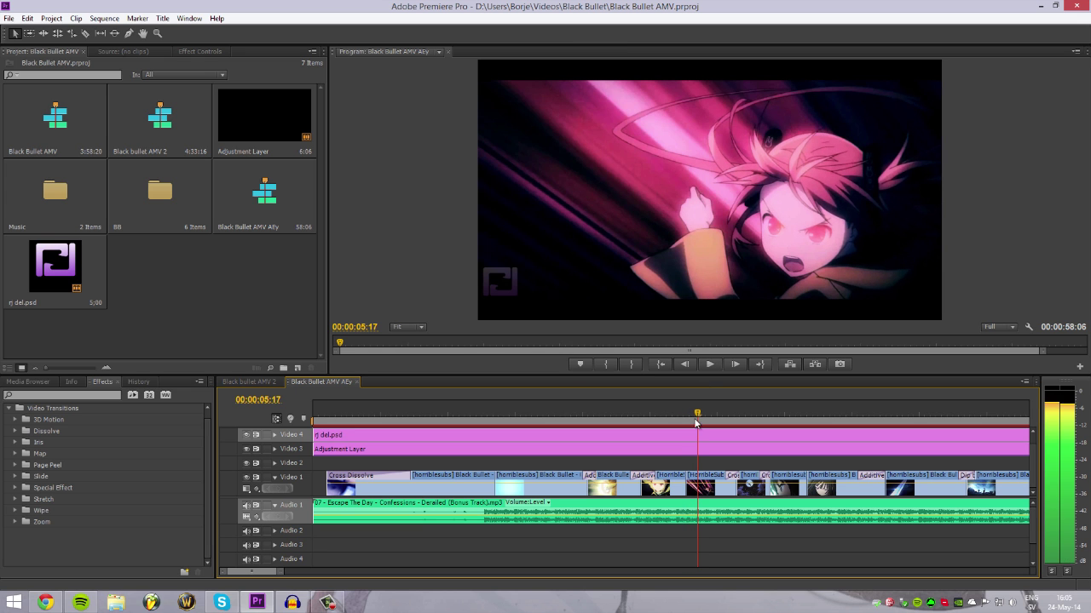
Move the playhead back to the Video 1 cut at 00:00:05:13
scroll(462, 458, down, 3)
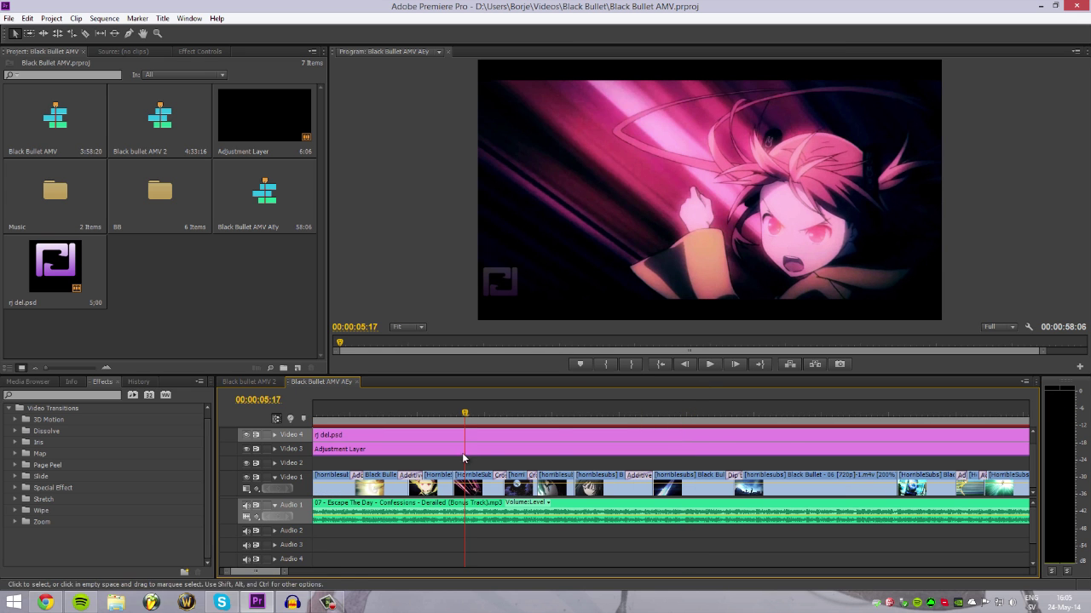
mouse_move(496, 420)
mouse_down()
mouse_move(525, 414)
mouse_move(489, 414)
mouse_up()
key(Up)
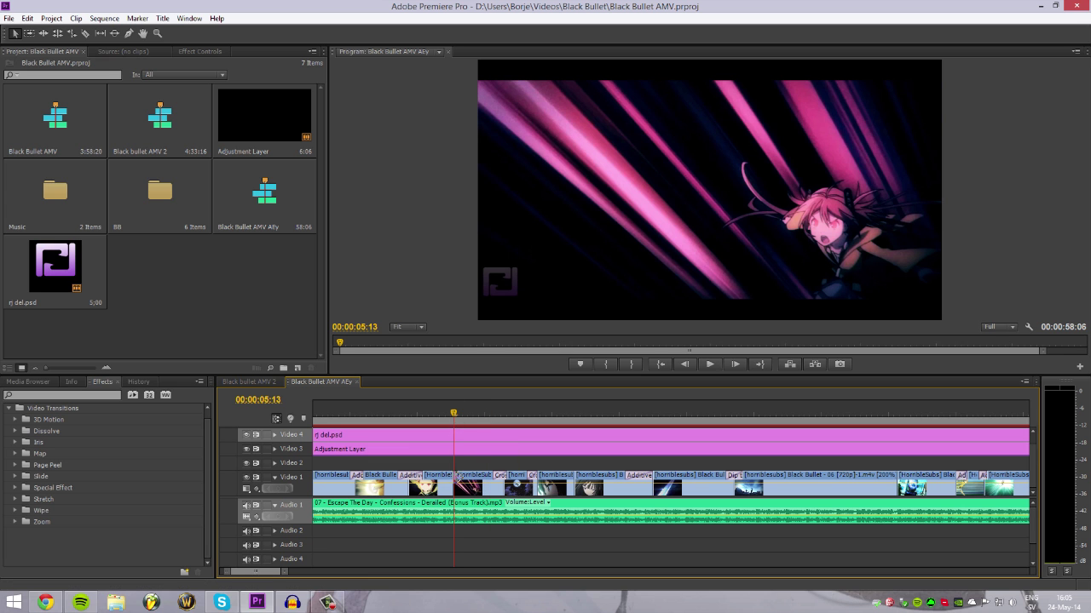
Examine the start of the Video 1 Additive Dissolve at 00:00:08:04, and scrub through the following dip transition to 00:00:09:20
drag(496, 414, 645, 425)
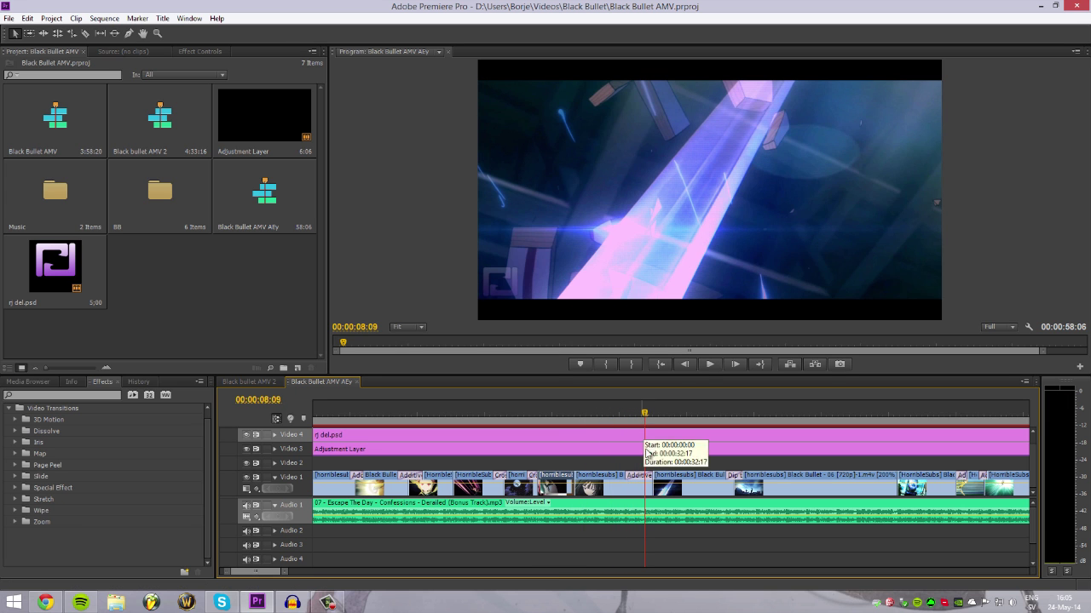
click(633, 412)
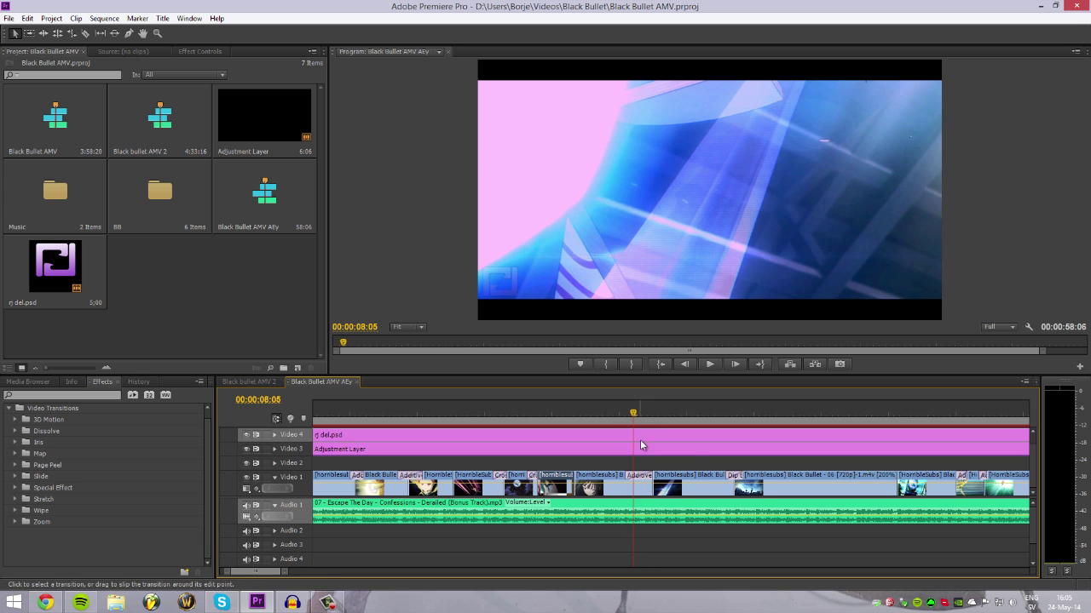
click(629, 414)
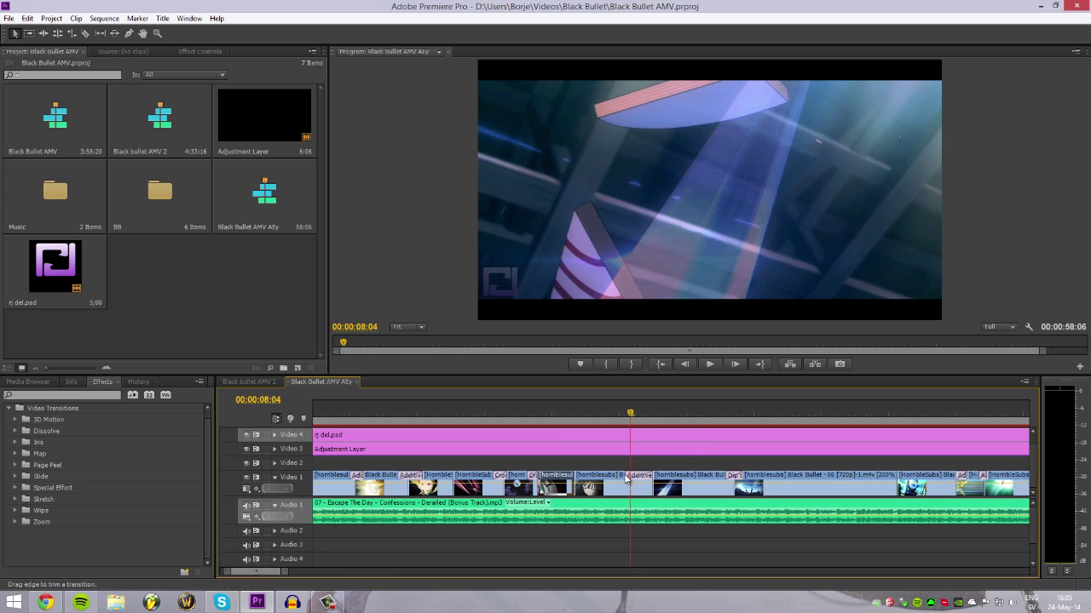
drag(636, 419, 741, 446)
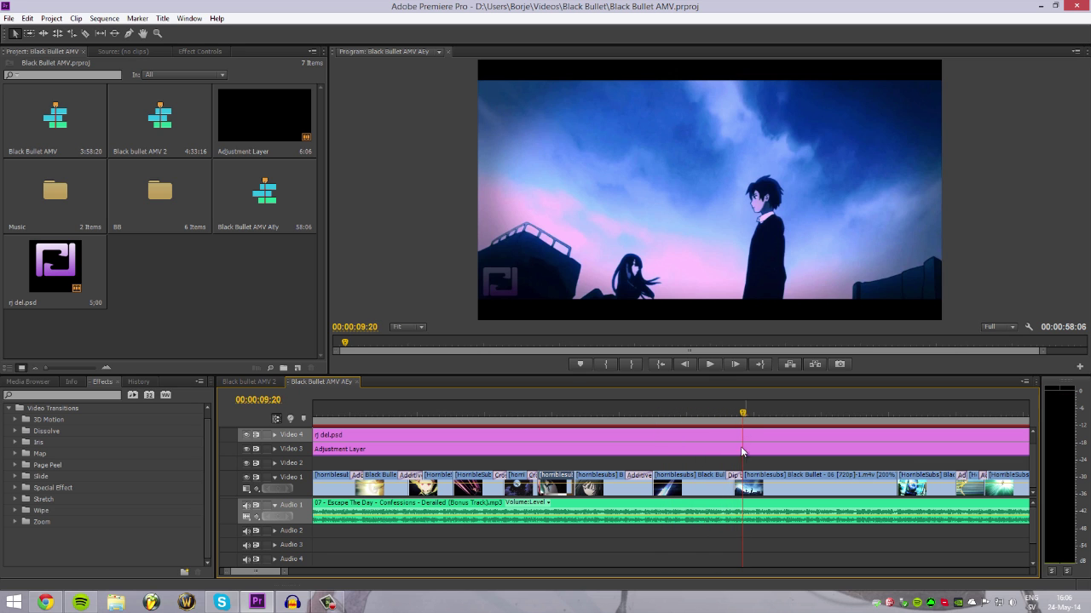
Return to the cut before Black Bullet 4.mp4 on Video 2 and park the playhead at 00:00:26:02
scroll(660, 475, down, 3)
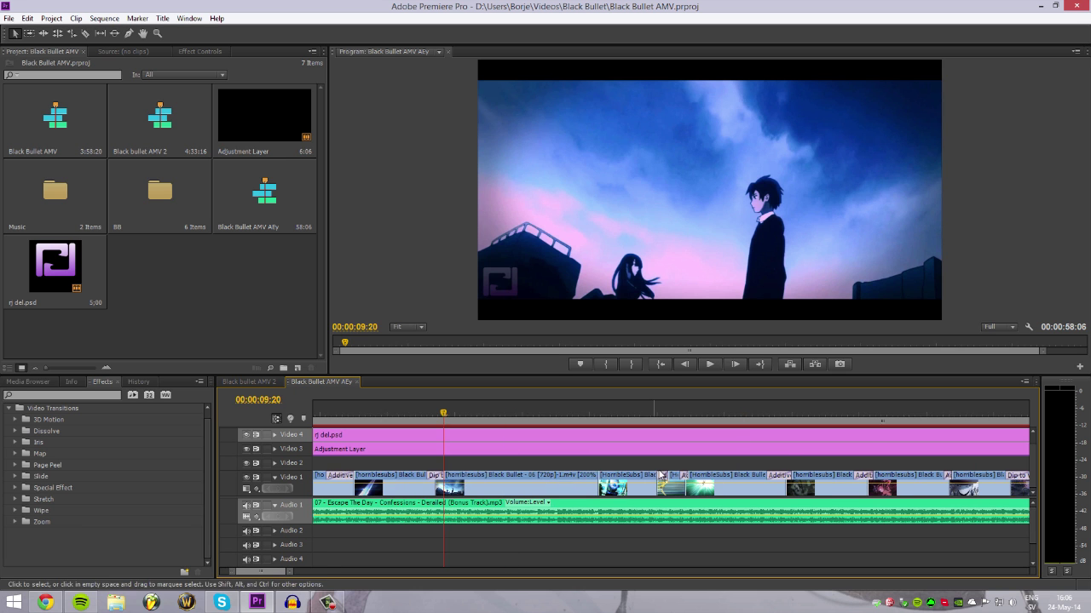
drag(594, 413, 486, 417)
click(15, 431)
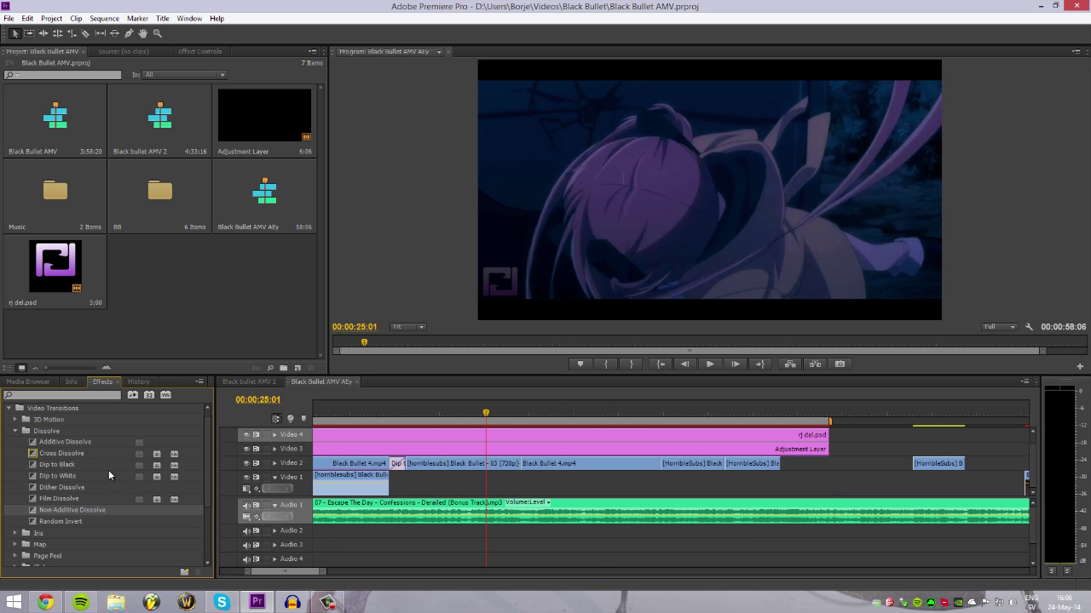
scroll(332, 461, up, 1)
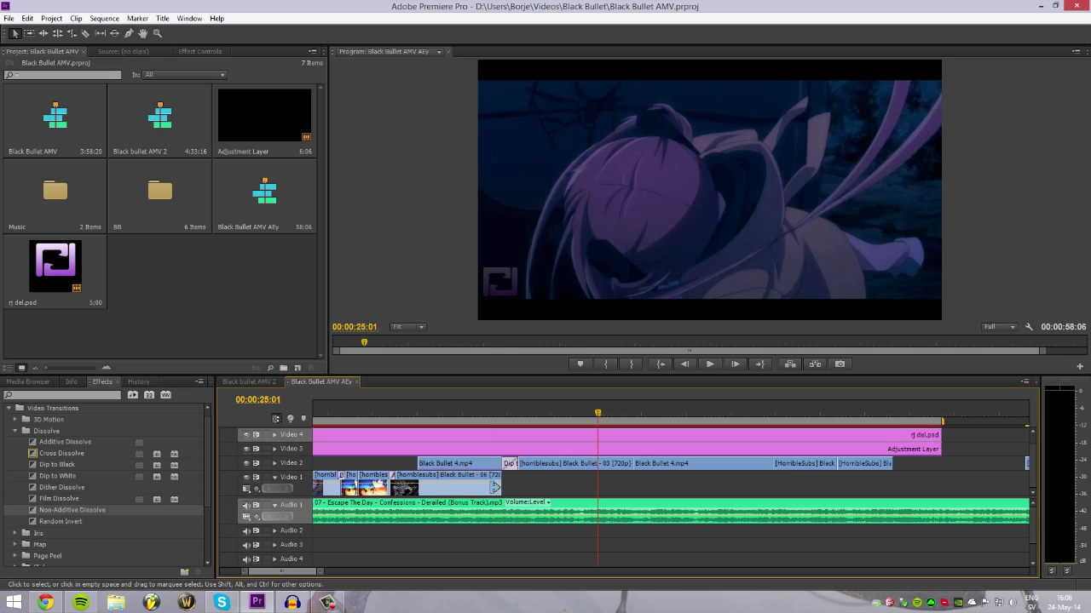
drag(596, 416, 655, 416)
click(644, 408)
Apply an Additive Dissolve at the cut before Black Bullet 4.mp4 on Video 2
alt+scroll(622, 476, up, 2)
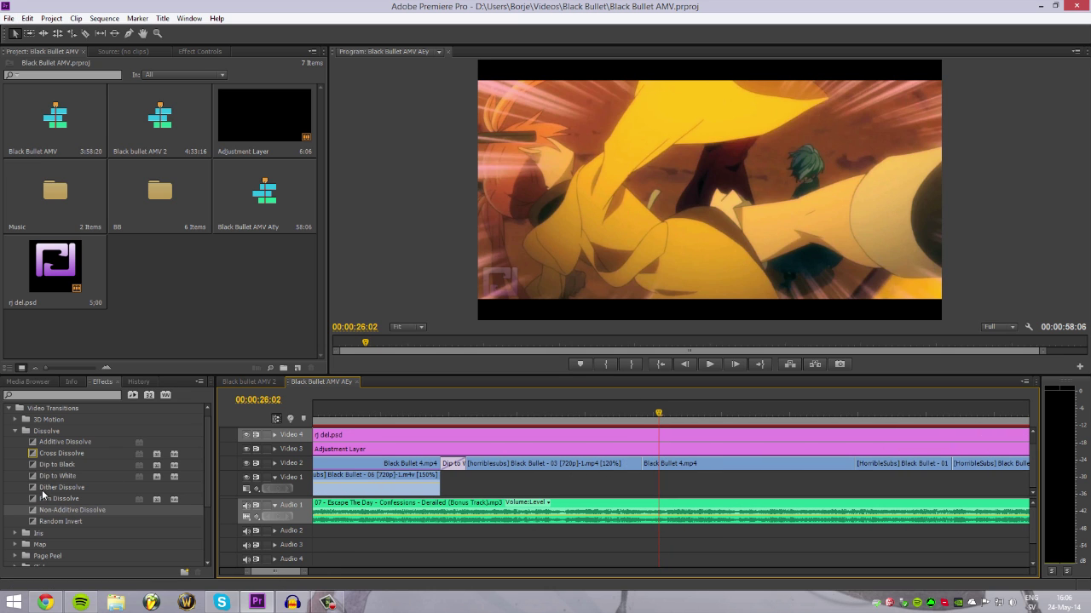
click(75, 442)
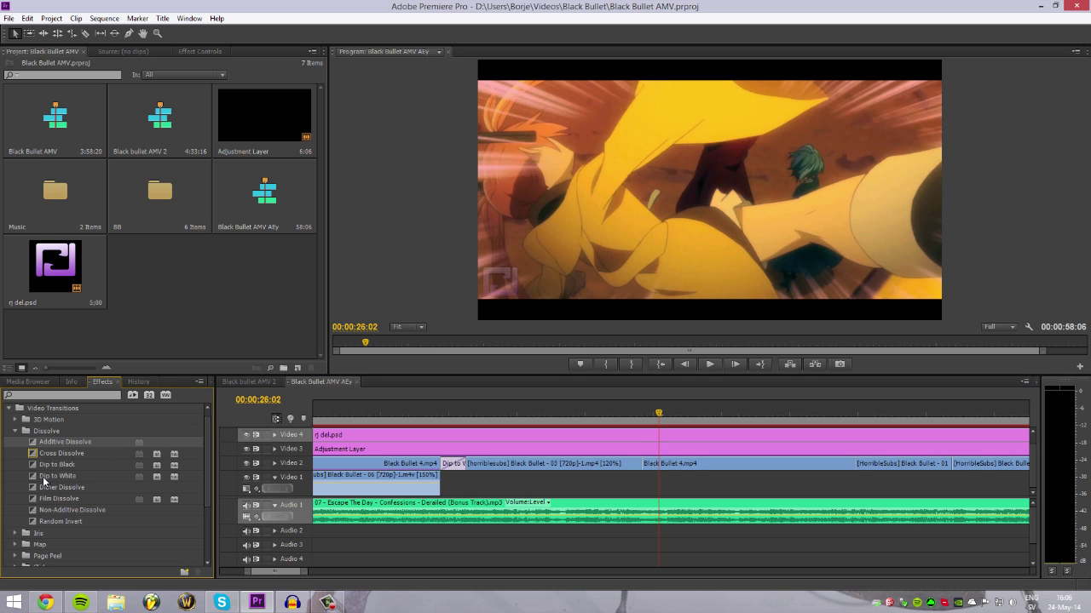
drag(623, 467, 693, 466)
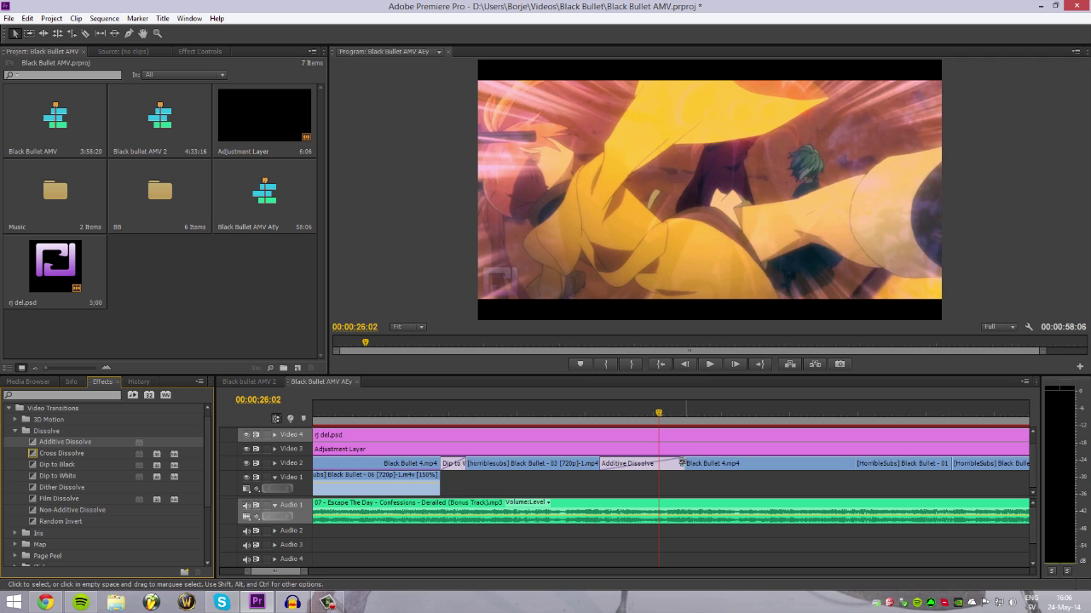
Shorten the Additive Dissolve before Black Bullet 4.mp4 from both ends, trimming its end to about 00:00:26:02
scroll(672, 469, up, 2)
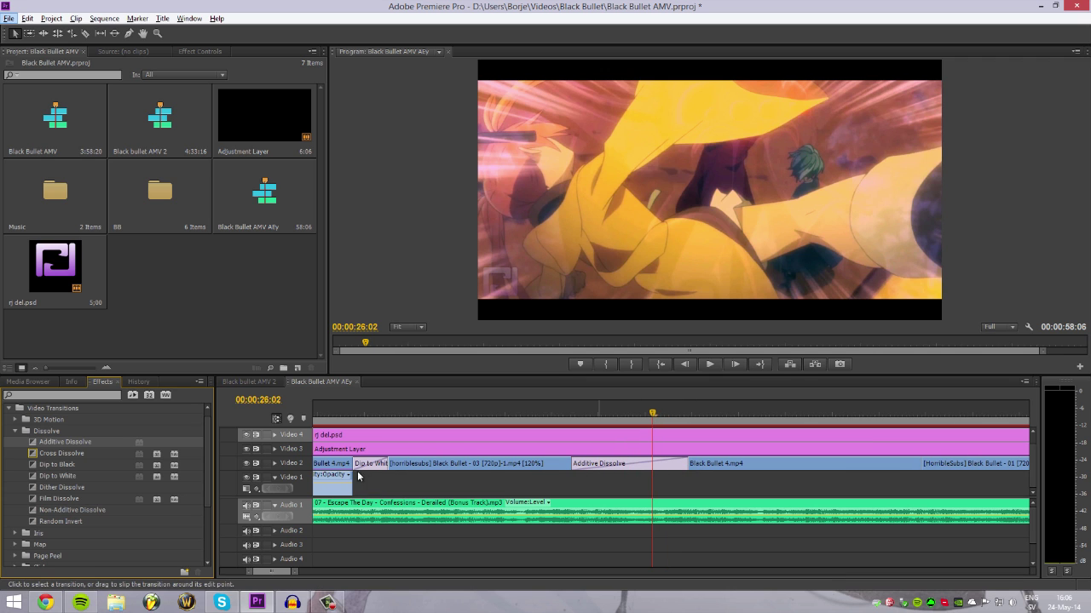
click(361, 465)
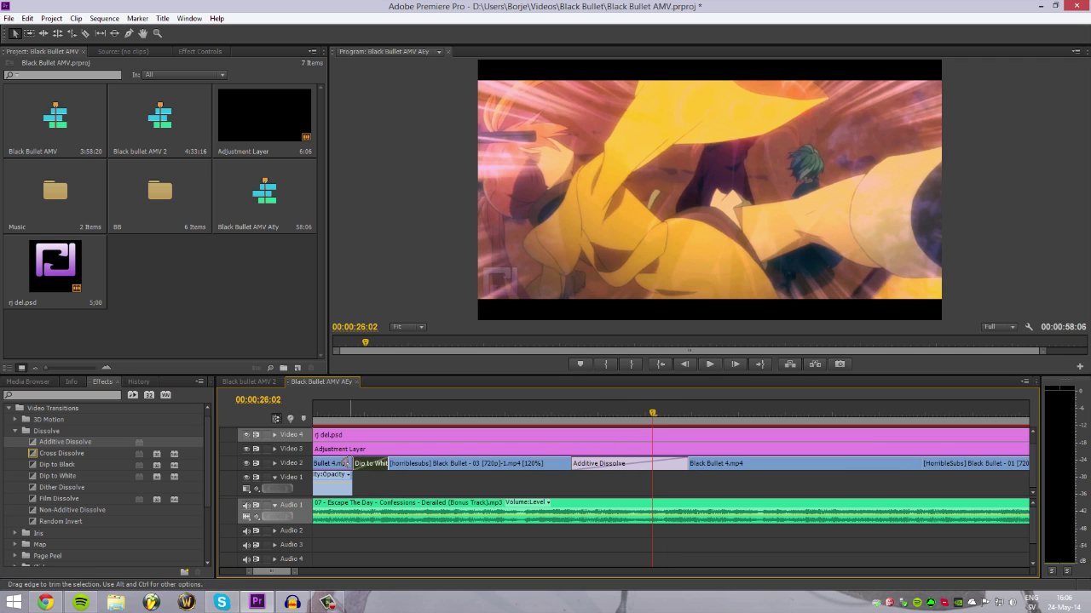
click(577, 463)
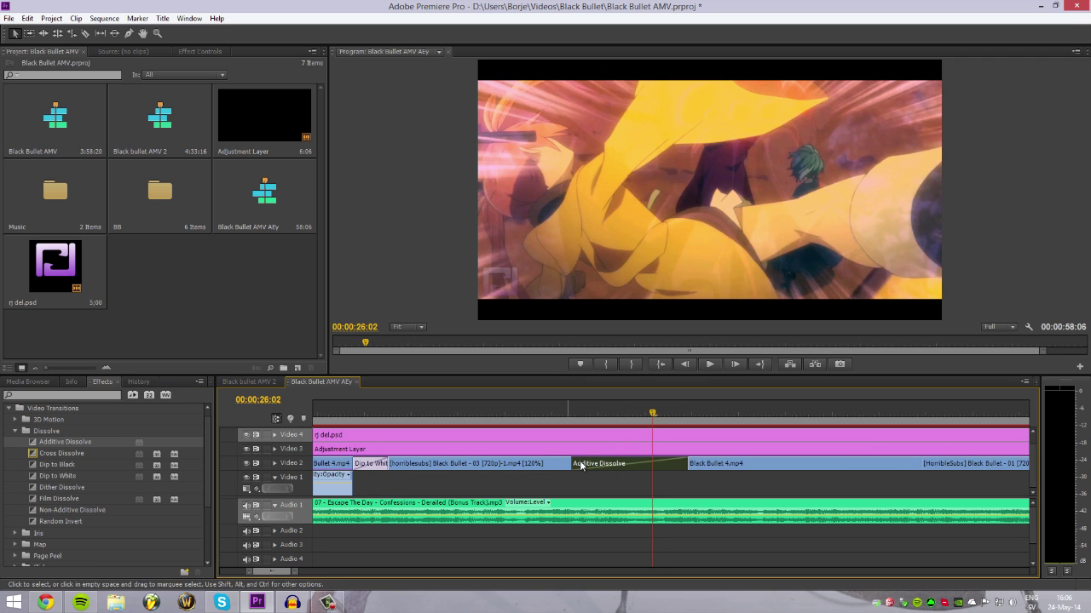
drag(595, 461, 604, 462)
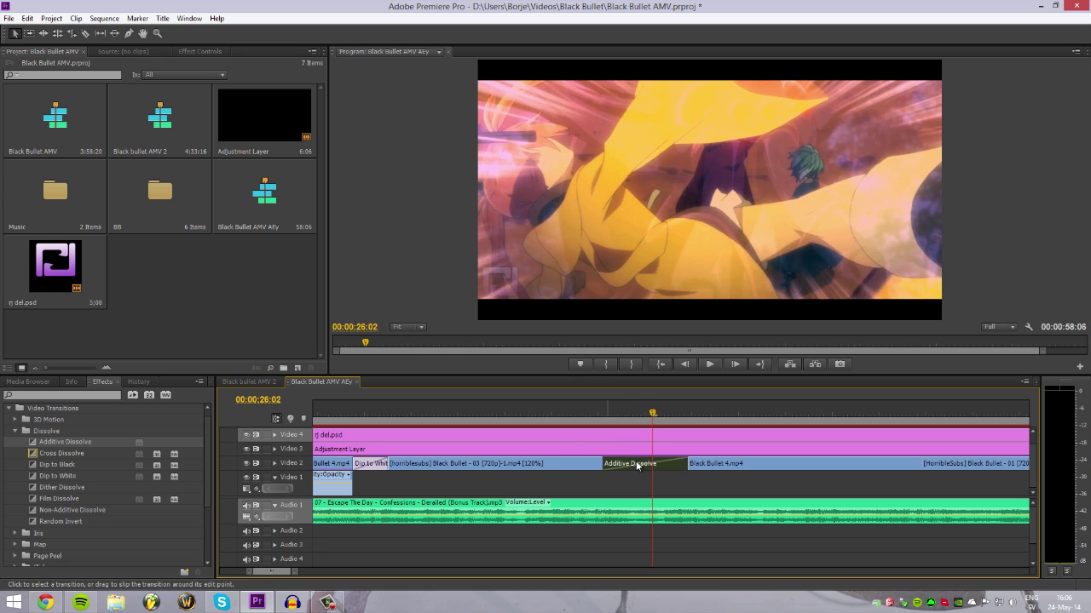
drag(669, 464, 648, 462)
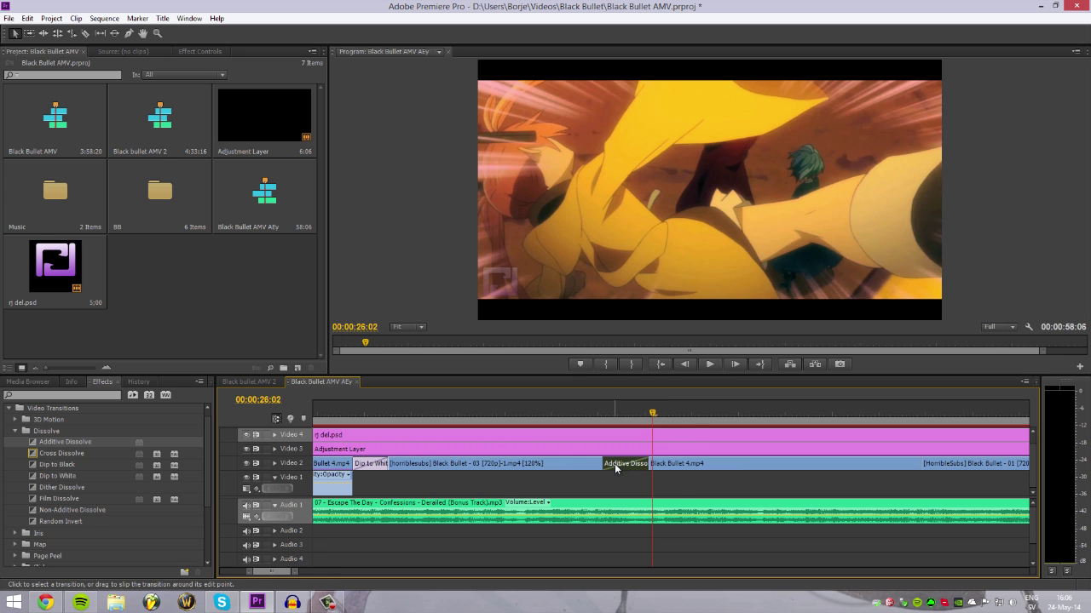
Retime the Additive Dissolve before Black Bullet 4.mp4 on Video 2 so it starts earlier and ends at about 00:00:25:21
drag(615, 415, 559, 415)
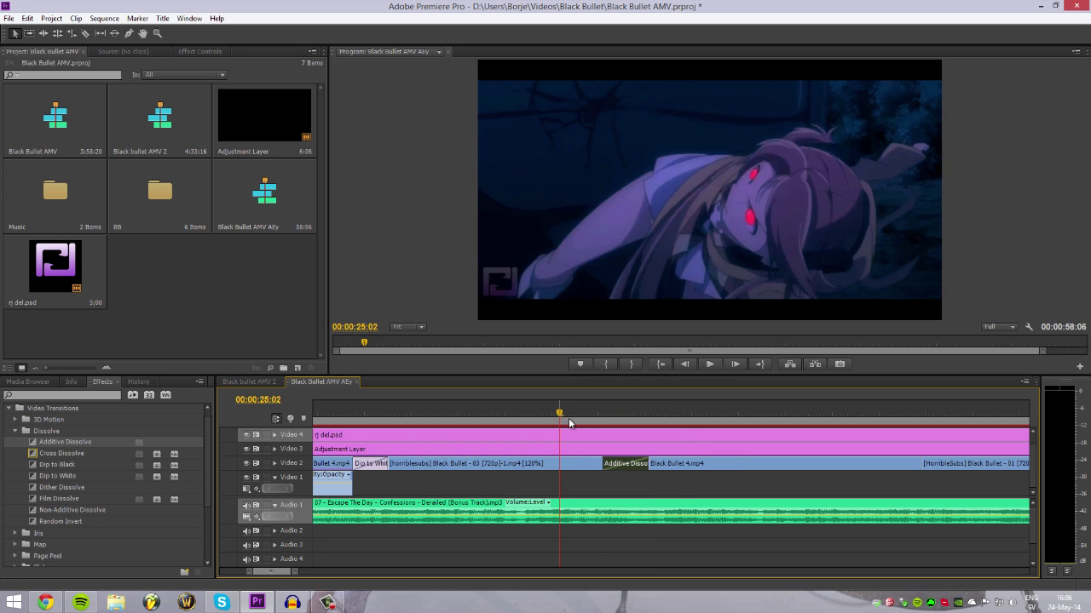
click(612, 409)
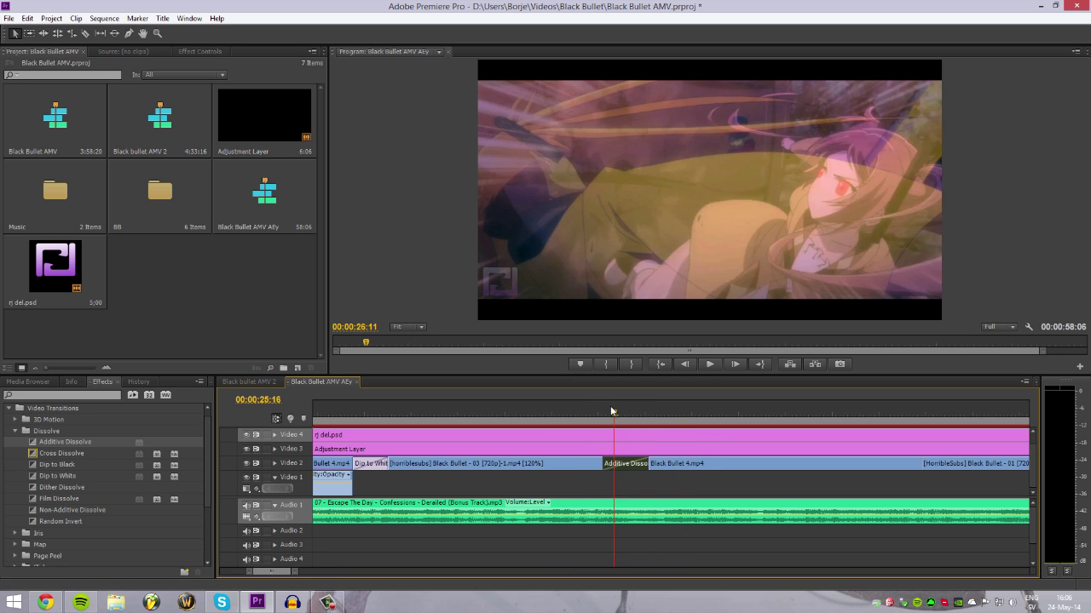
click(610, 412)
mouse_move(610, 460)
mouse_down()
mouse_move(648, 462)
mouse_move(594, 461)
mouse_up()
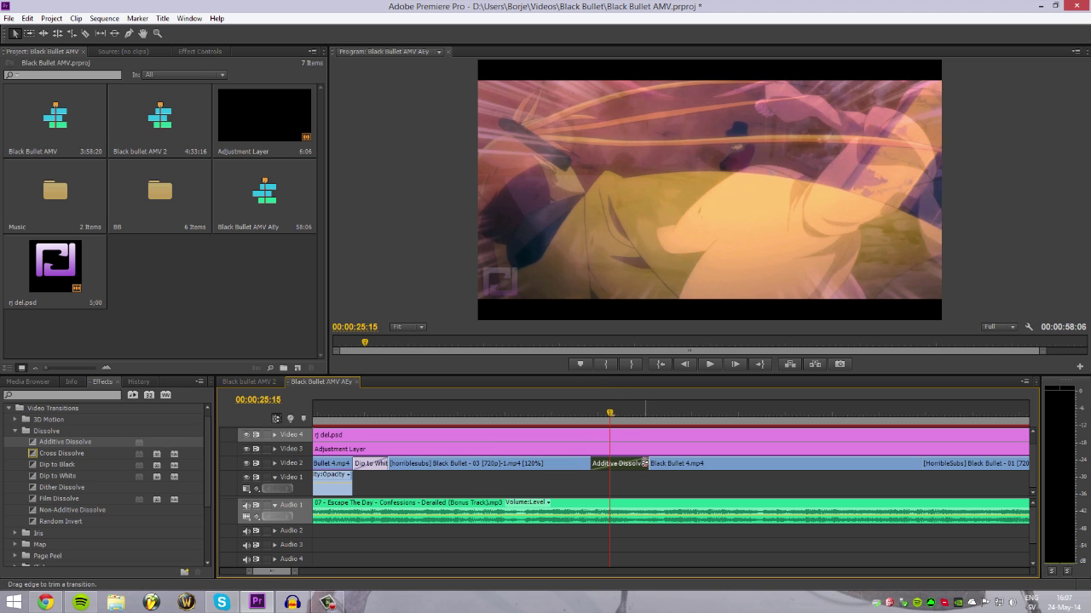
drag(640, 462, 641, 463)
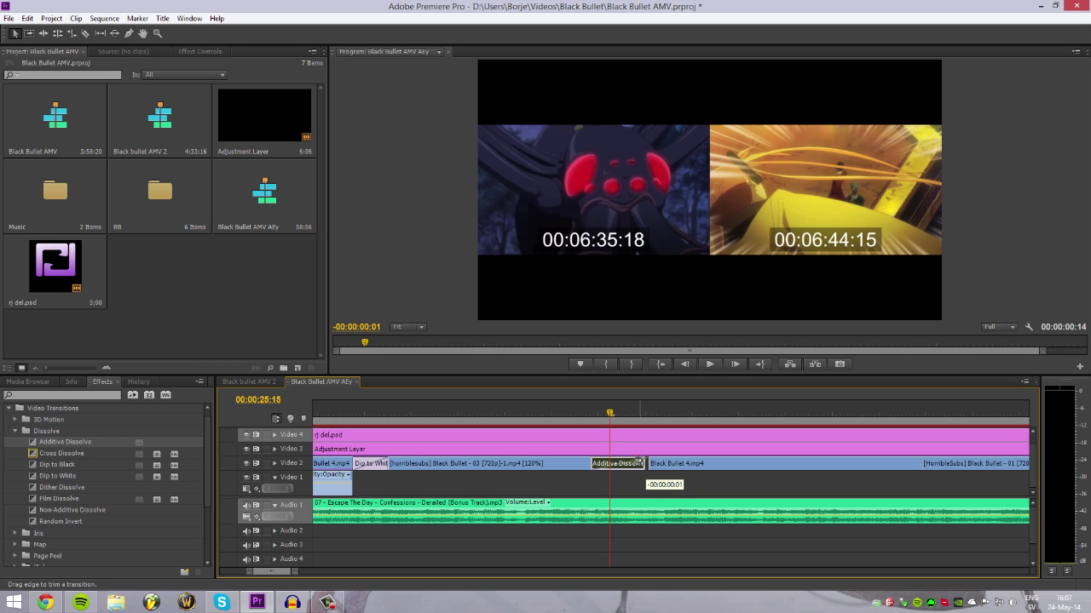
drag(639, 462, 589, 463)
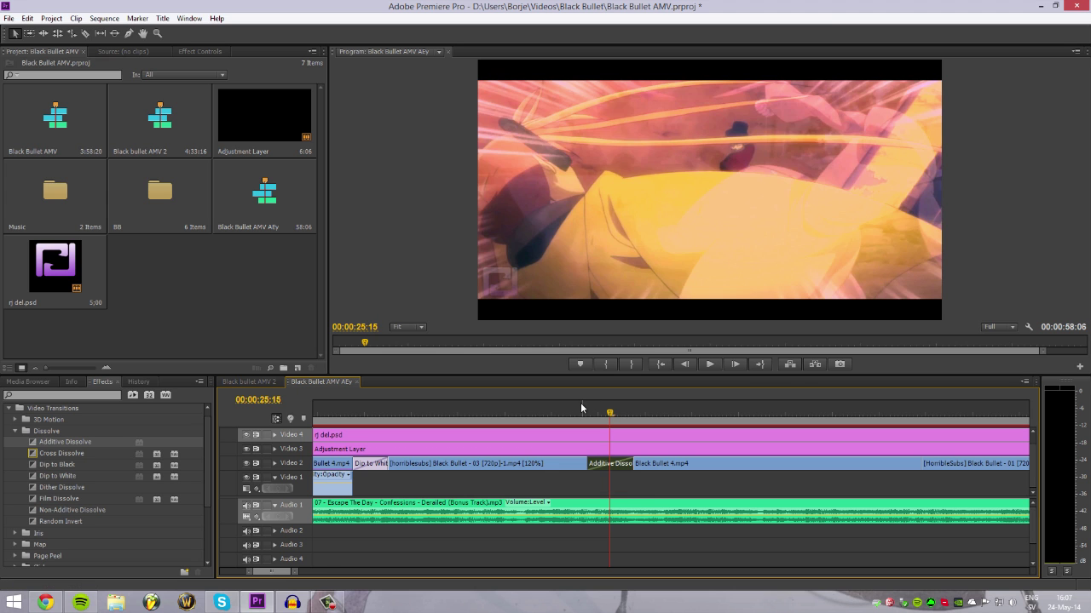
Play back the Video 2 Additive Dissolve from 00:00:25:02 and park the playhead at its end at 00:00:25:21
click(559, 414)
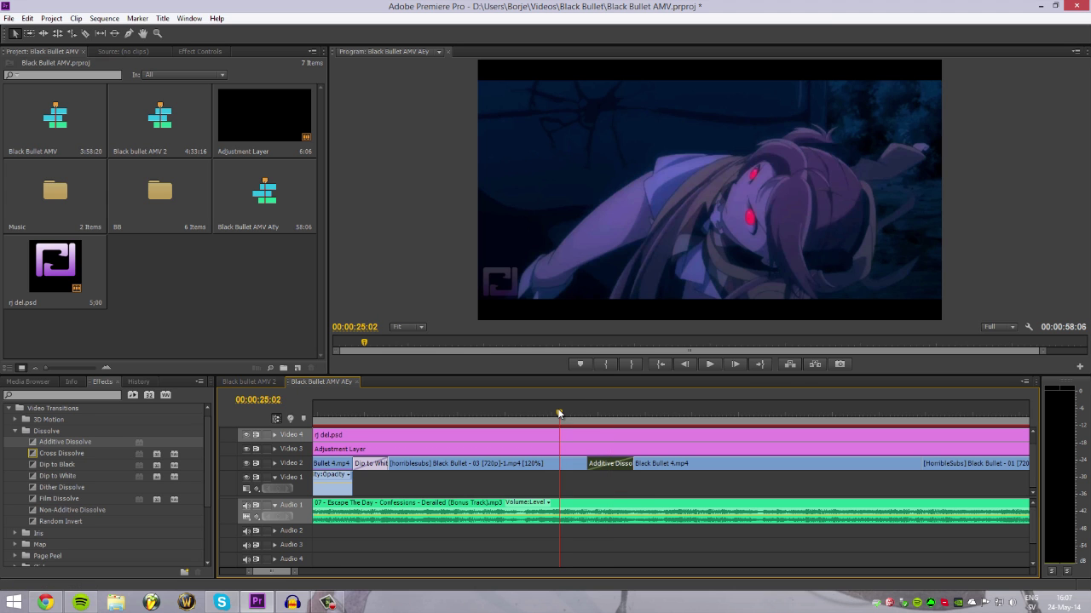
key(space)
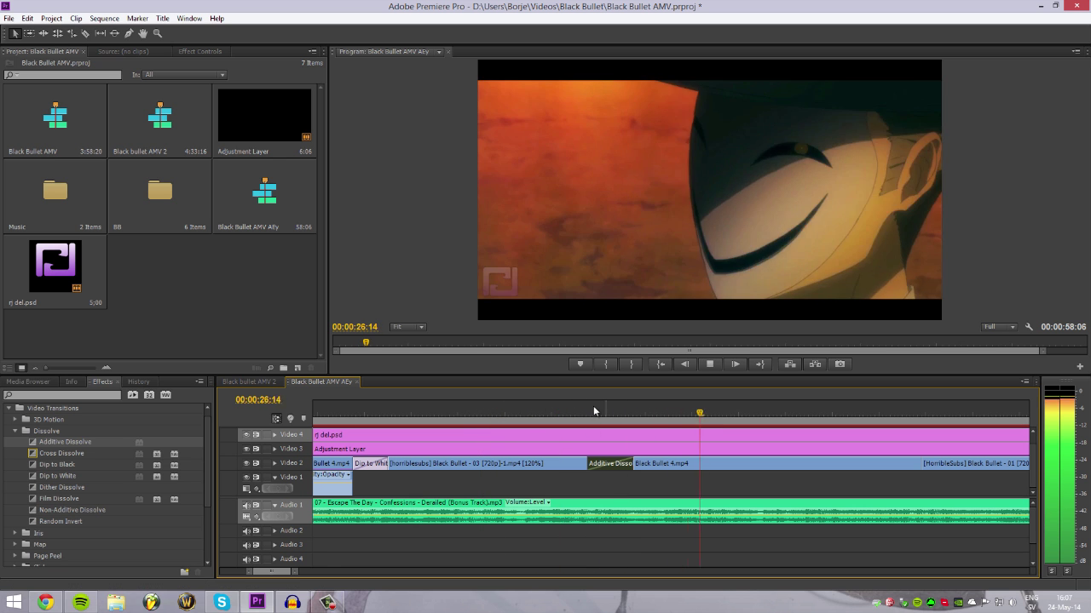
key(space)
key(minus)
key(minus)
key(minus)
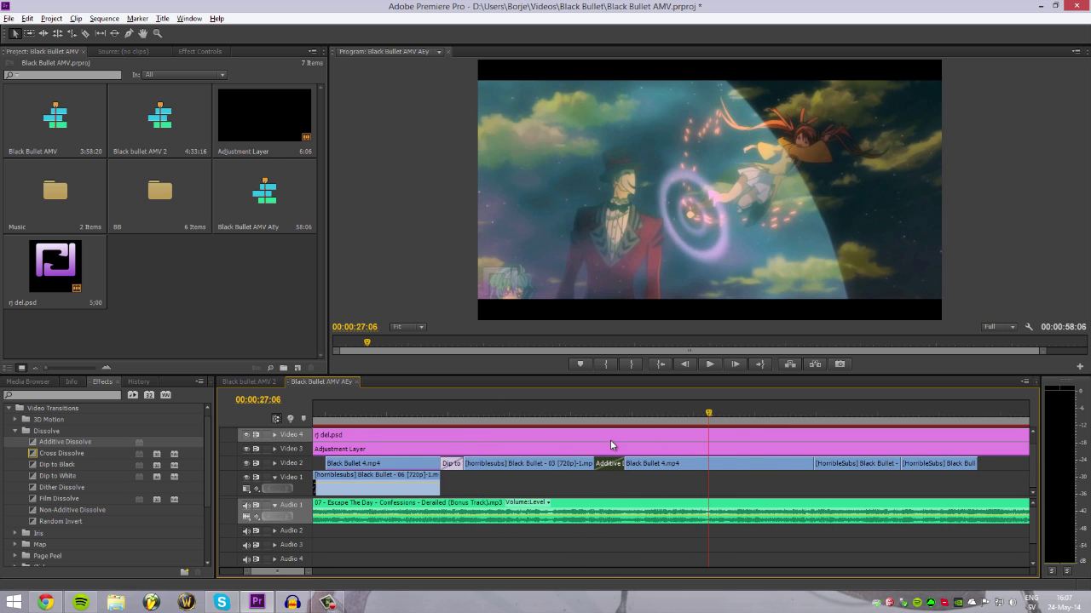
click(611, 411)
click(622, 415)
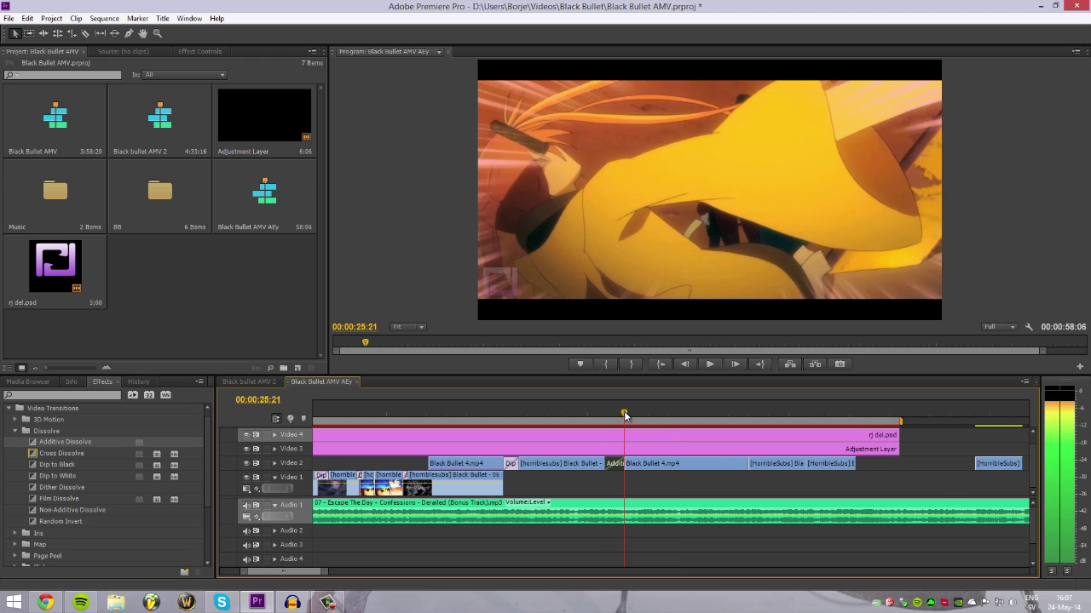
key(minus)
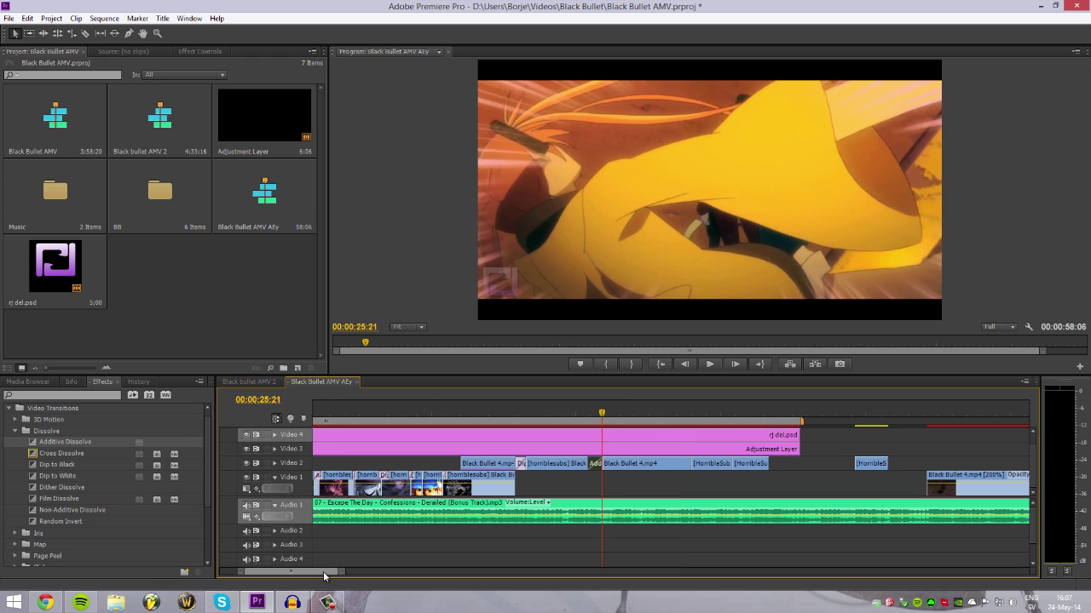
Return to the Video 1 Additive Dissolves and examine the frames from 00:00:13:04 to 00:00:14:00
key(equal)
key(equal)
key(equal)
key(equal)
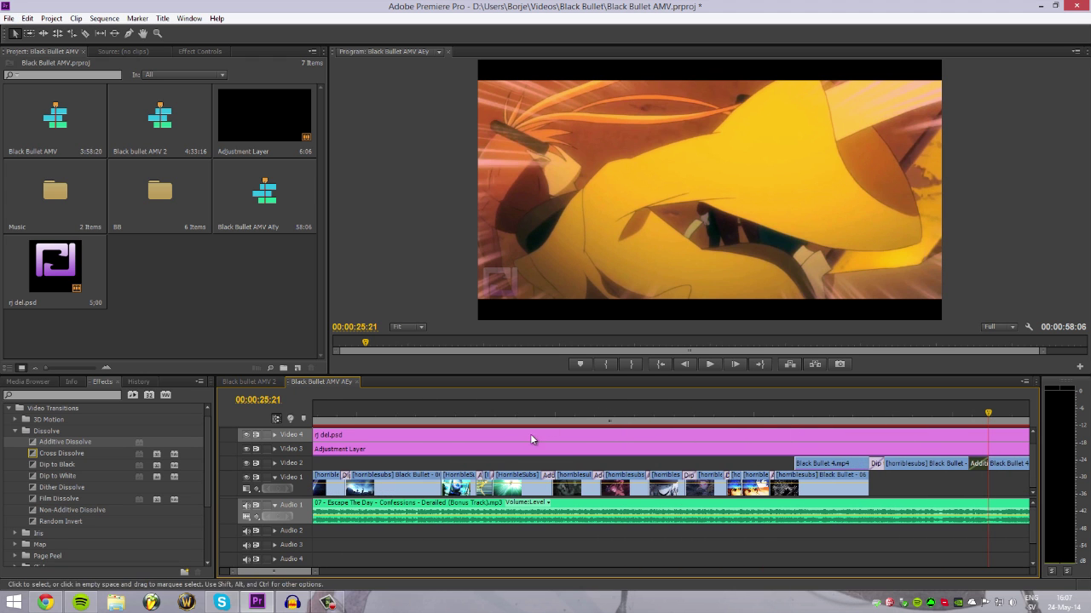
click(504, 414)
key(minus)
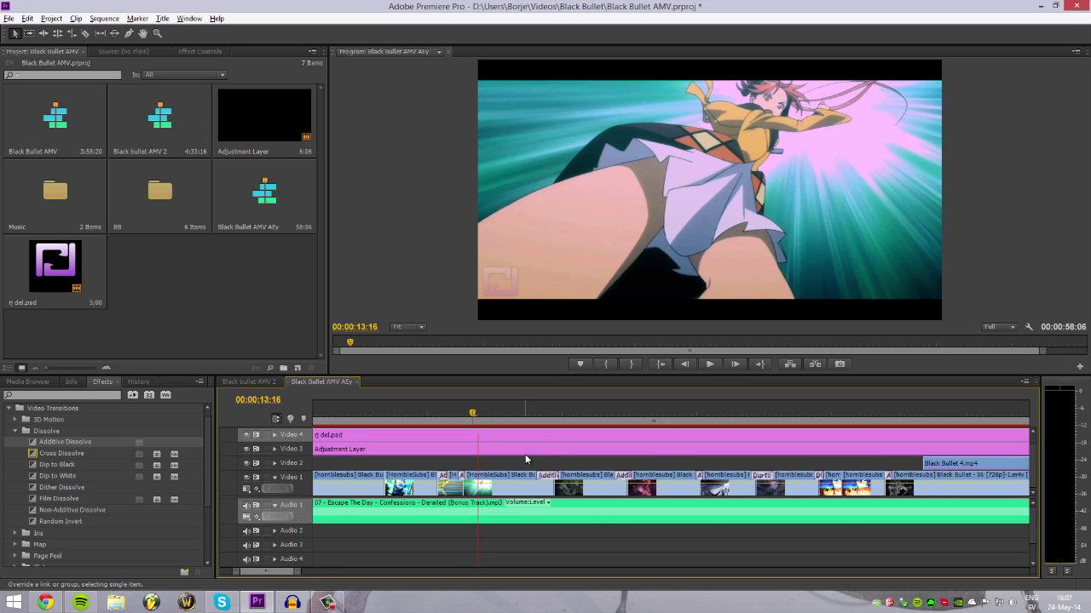
click(429, 414)
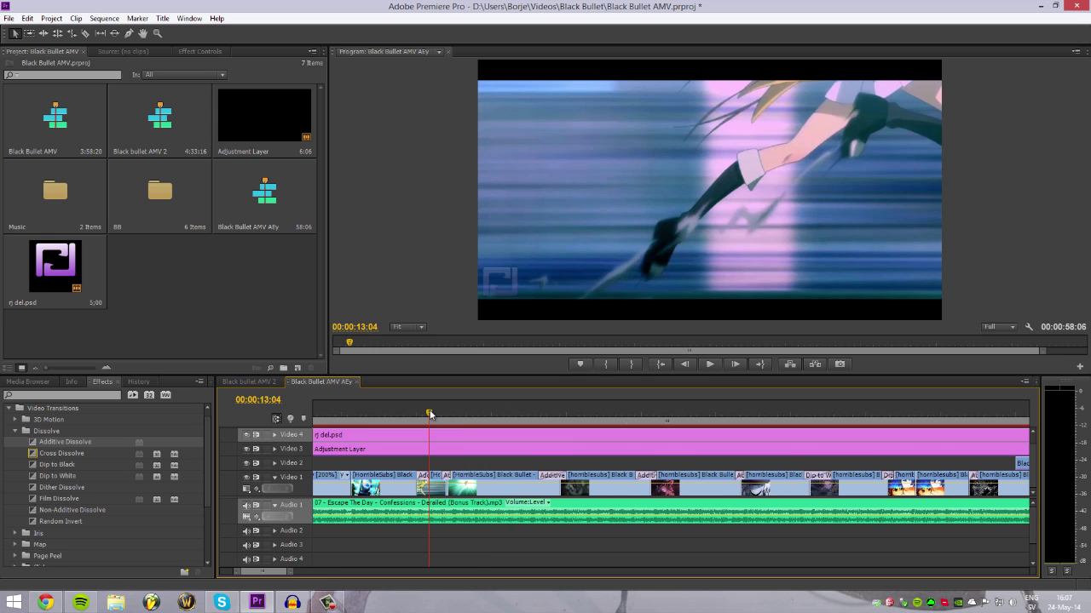
drag(428, 414, 472, 414)
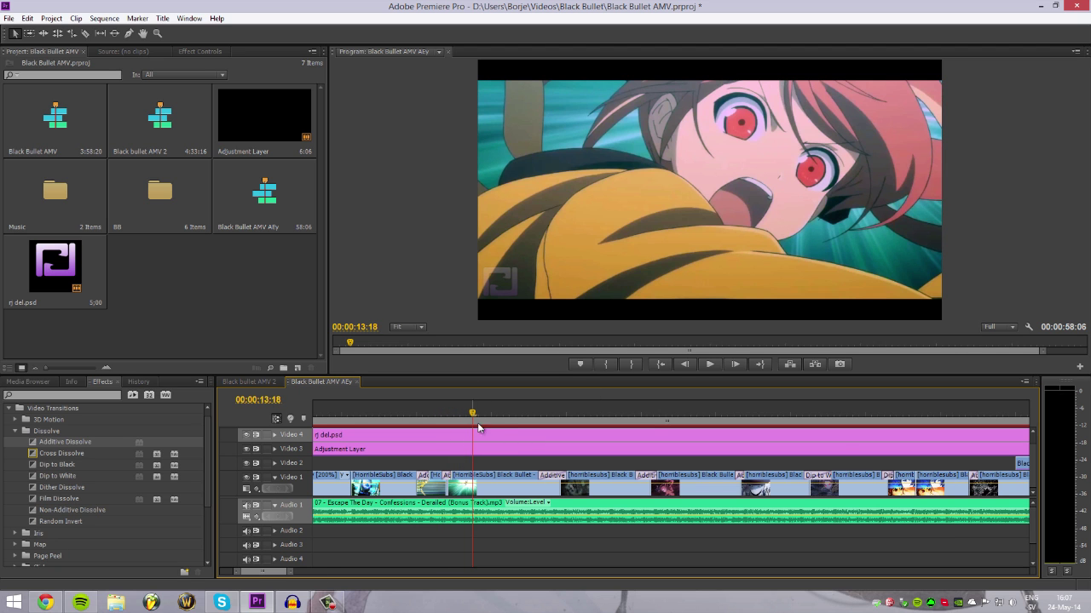
click(490, 417)
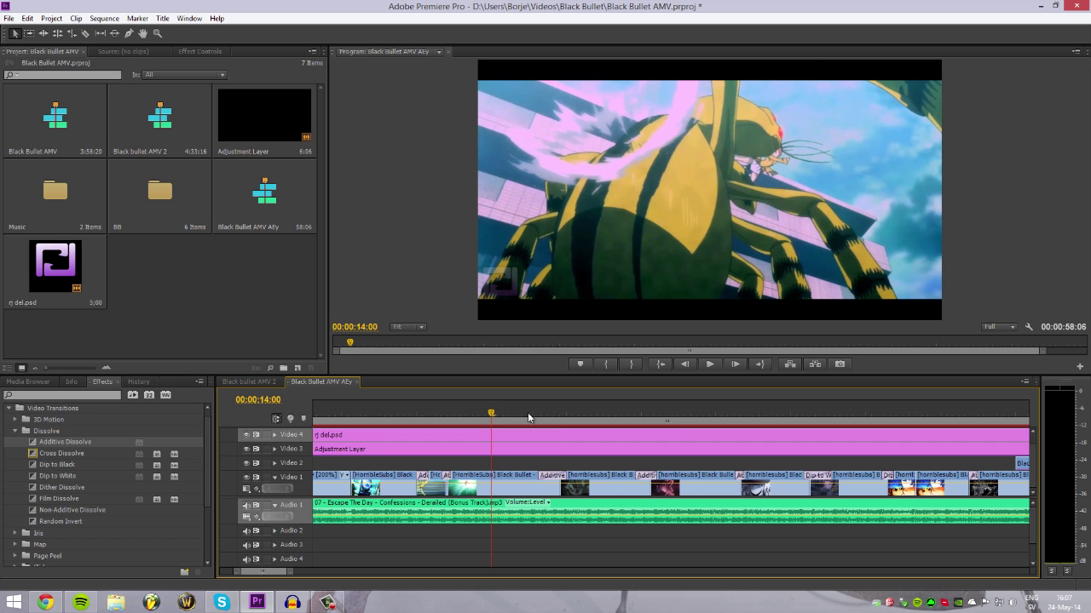
Scrub through the following Video 1 transitions, past 00:00:17:06 and on to the split-screen clips at 00:00:19:13
drag(487, 422, 738, 436)
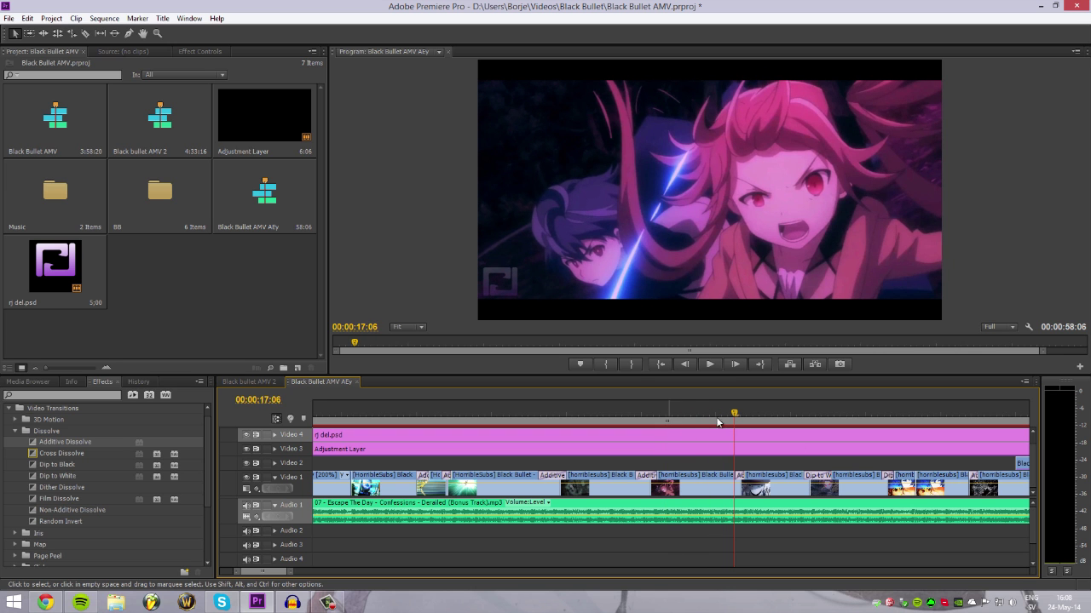
click(765, 419)
drag(765, 420, 906, 435)
alt+scroll(408, 529, up, 2)
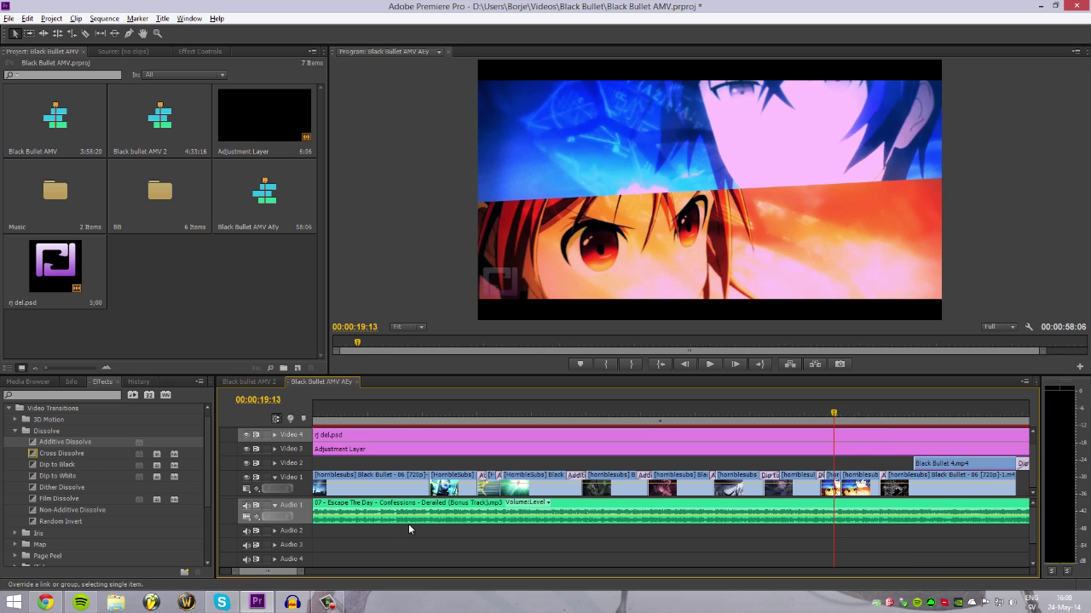
Try a Dip to Black at the cut after Black Bullet 4.mp4 on Video 2, with the playhead at 00:00:29:00
alt+scroll(277, 580, down, 3)
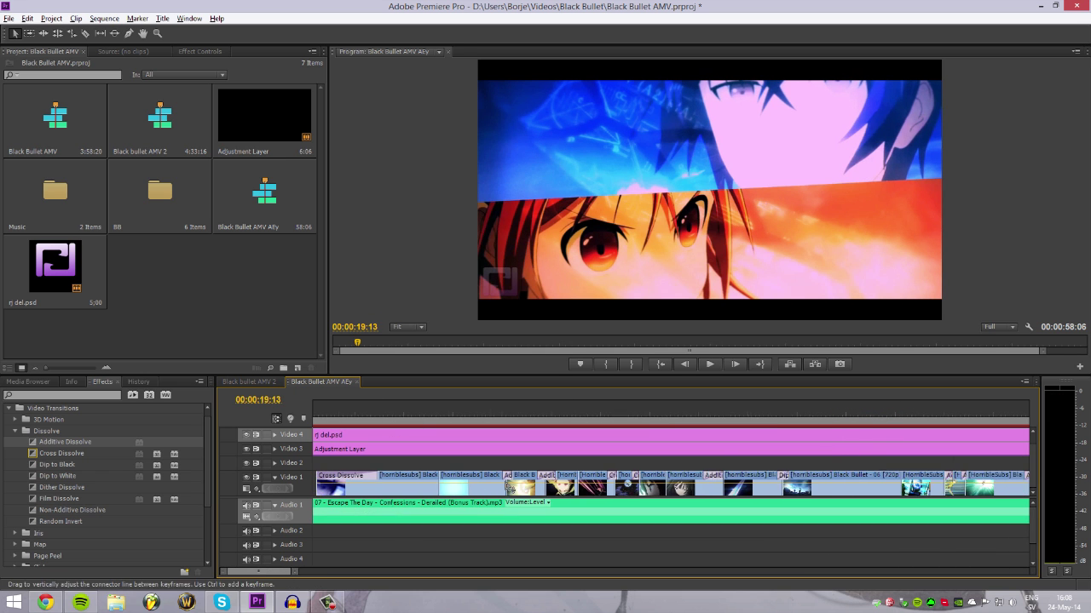
click(442, 416)
drag(442, 416, 500, 415)
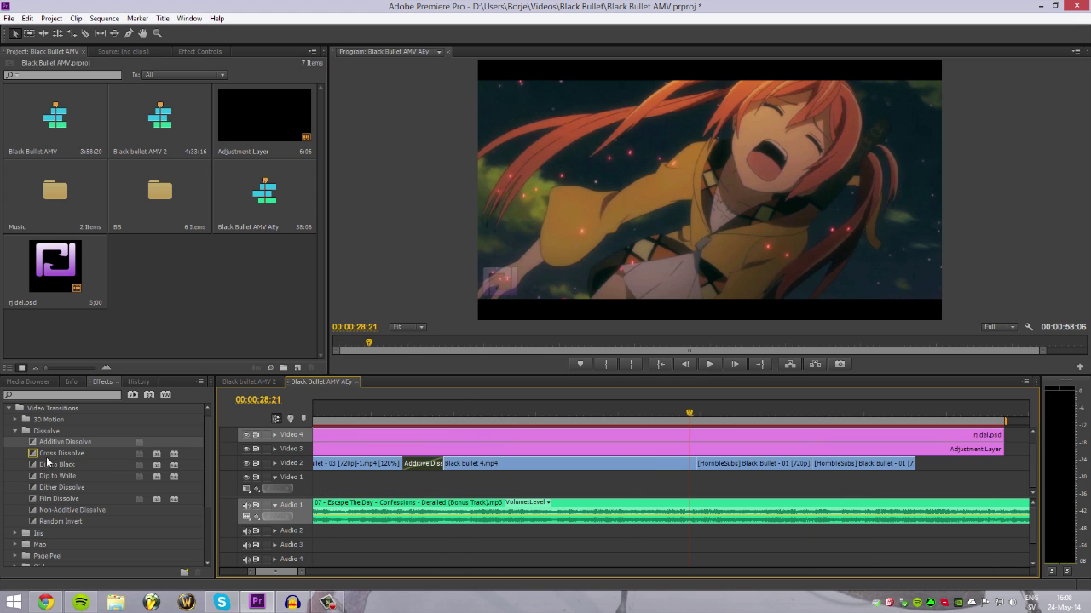
drag(47, 460, 597, 479)
drag(698, 470, 699, 469)
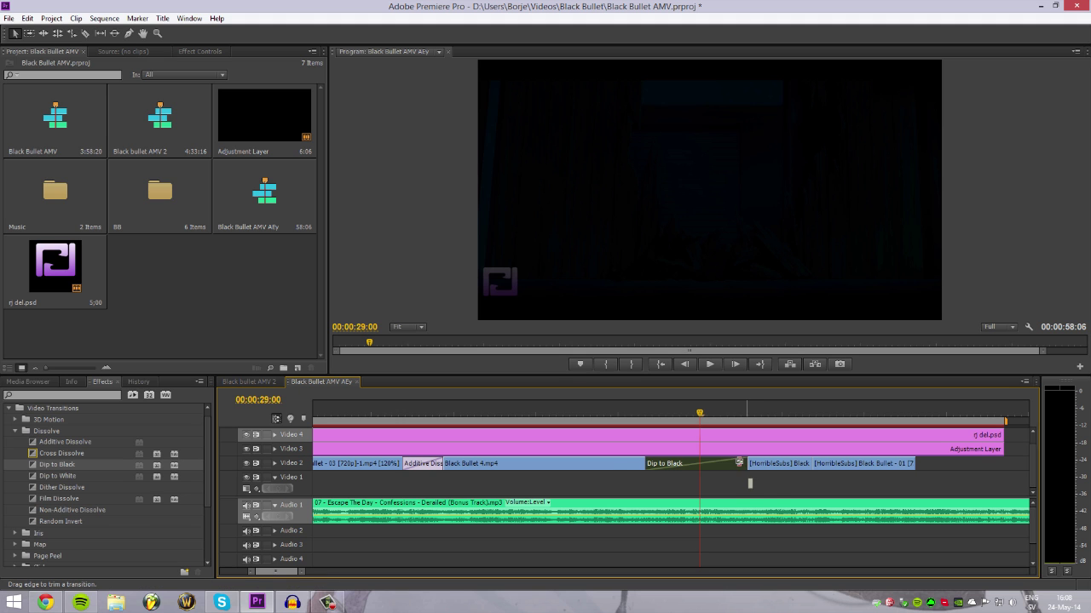
Shorten the Dip to Black by trimming its start to about 00:00:29:00 and play through it
drag(739, 463, 747, 463)
drag(651, 464, 747, 461)
drag(816, 474, 813, 471)
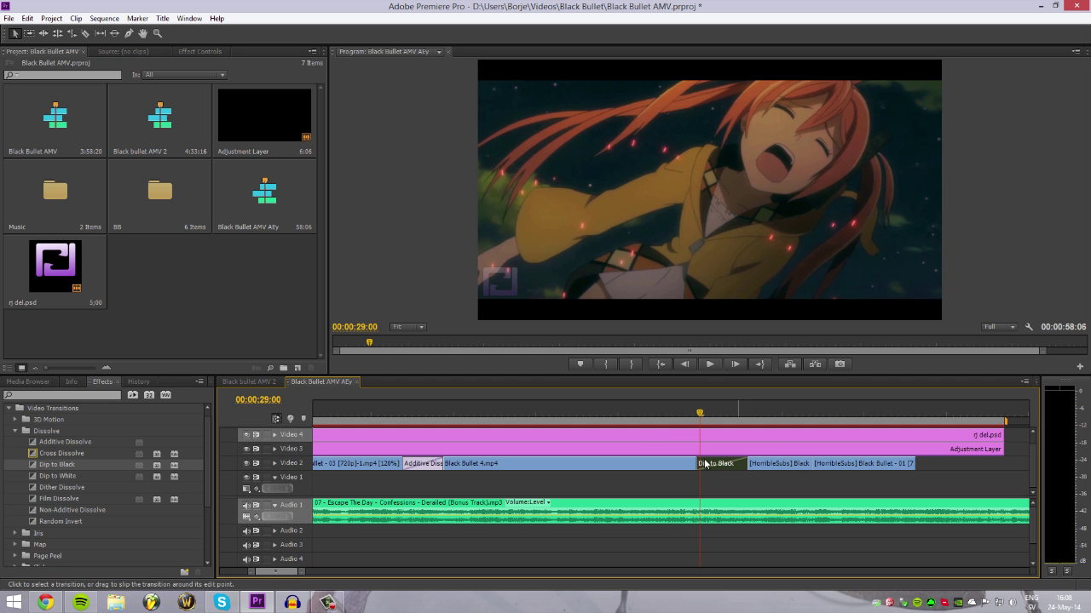
drag(696, 412, 645, 411)
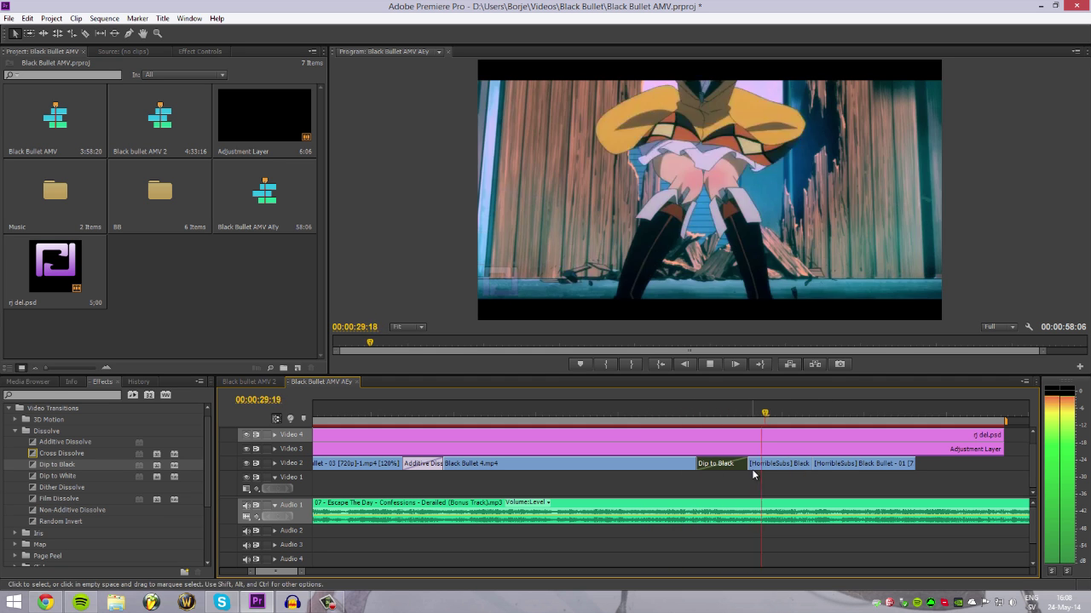
key(space)
Shorten the Dip to Black from its end, and undo the transition together with its trims
drag(745, 464, 705, 462)
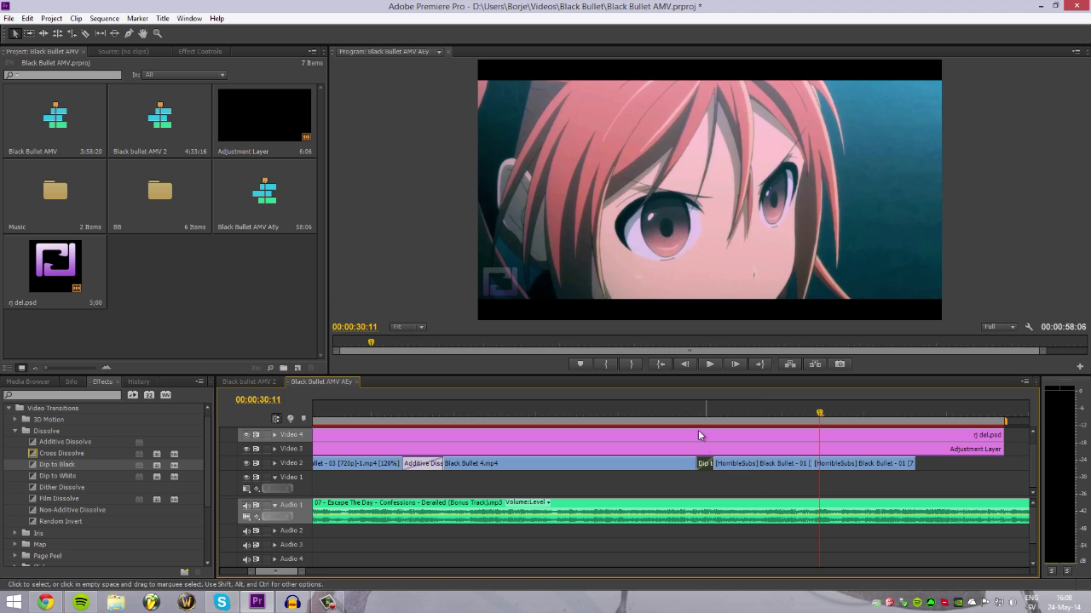
click(682, 414)
drag(680, 414, 672, 414)
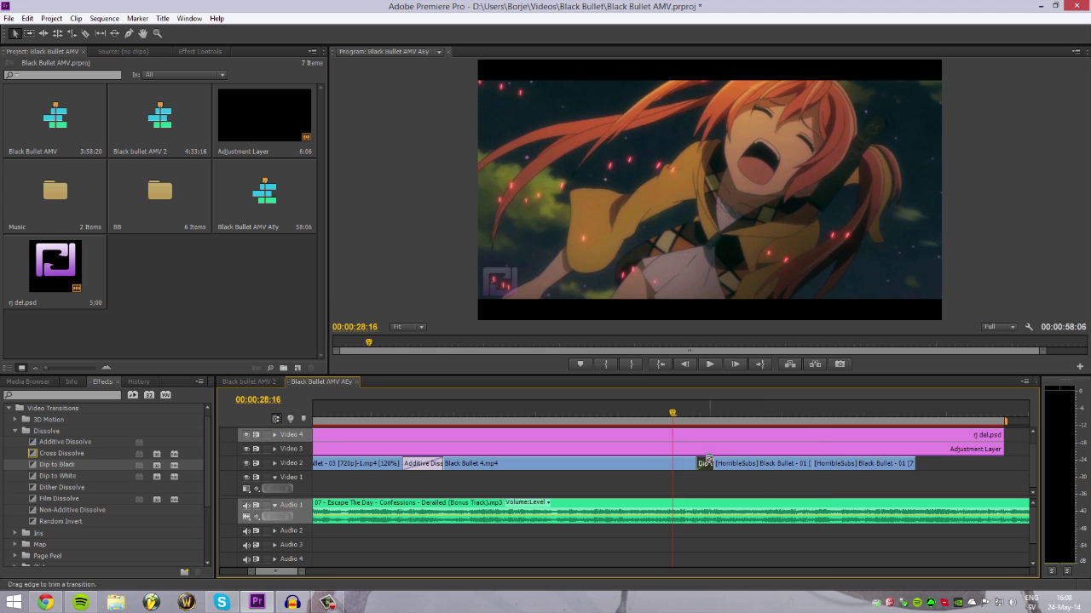
key(ctrl+z)
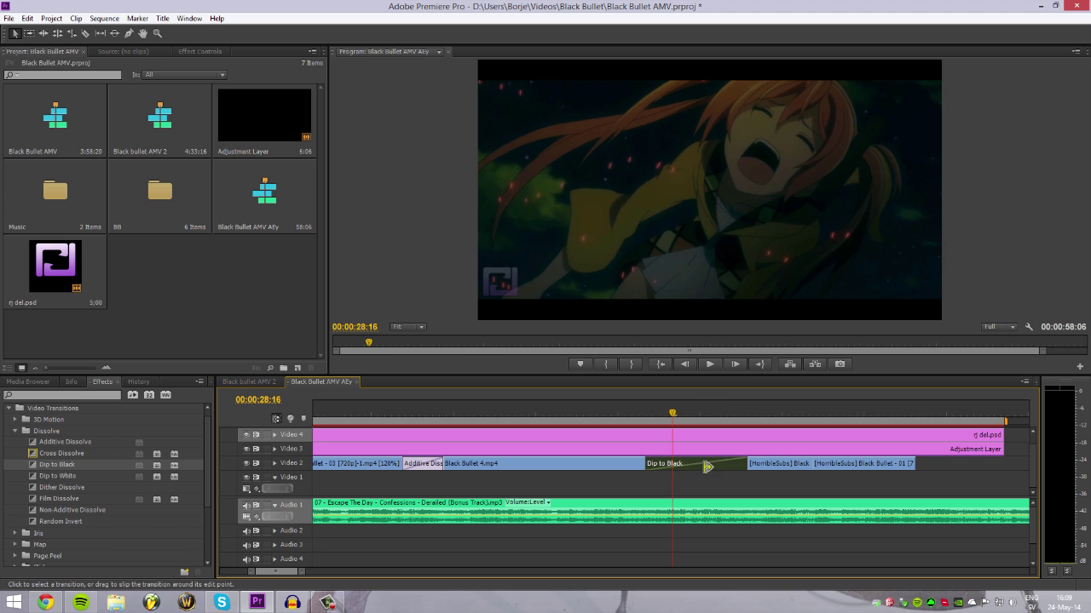
key(ctrl+z)
Apply a short Dip to White at the cut after Black Bullet 4.mp4 on Video 2 and play through it
drag(57, 475, 709, 463)
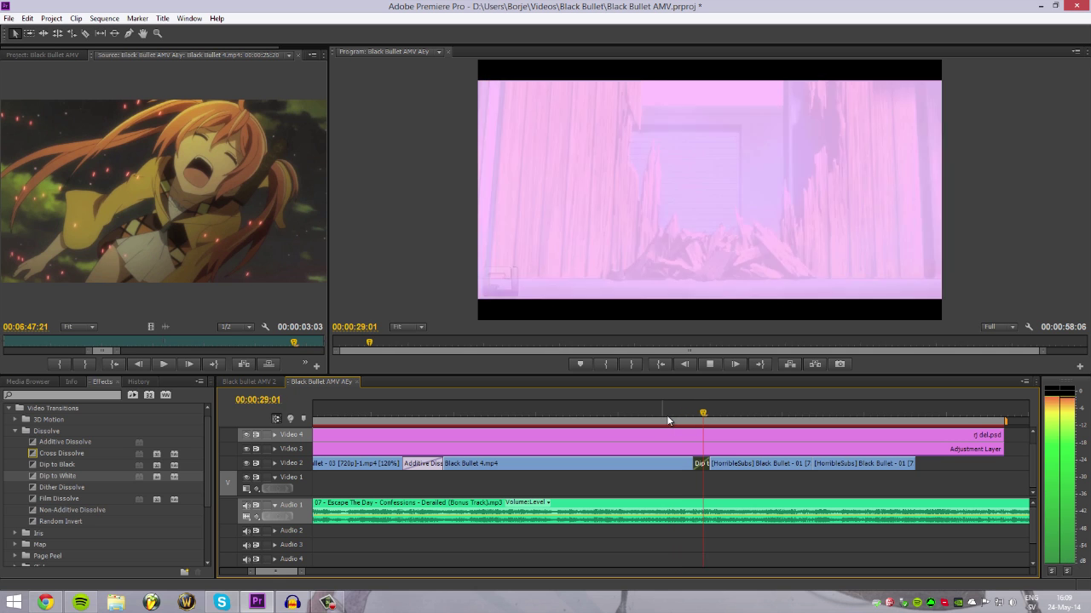
key(space)
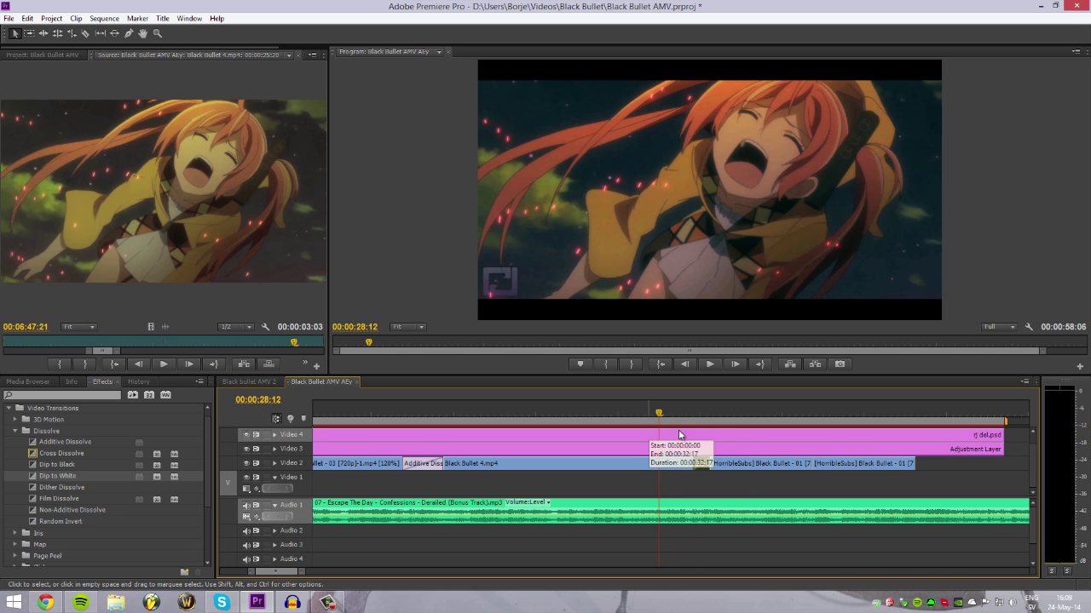
key(space)
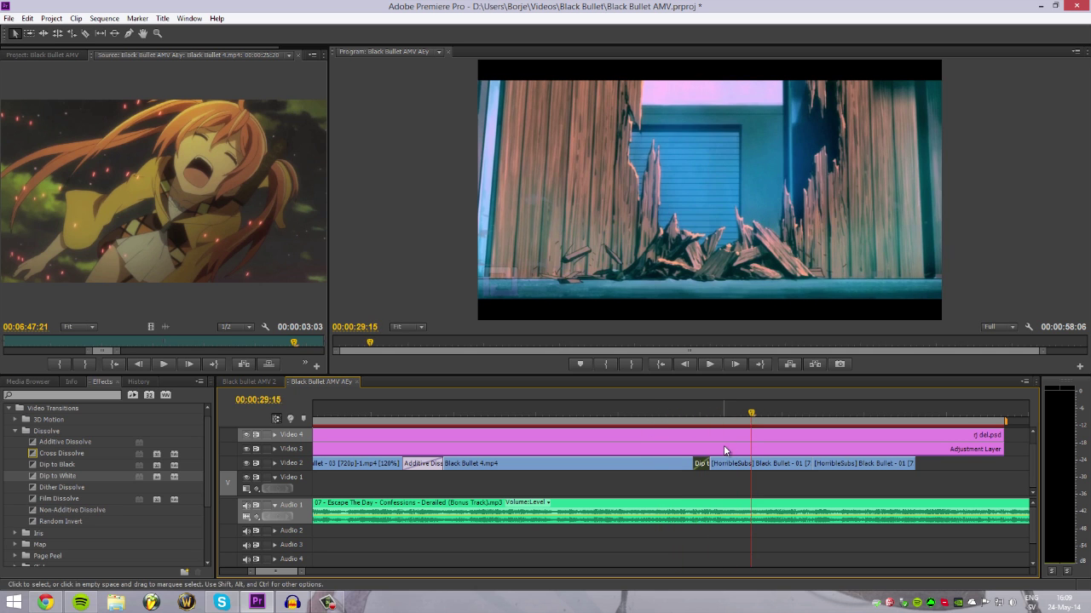
Return to the start of the sequence and play the early Video 1 transitions around 00:00:04:08
scroll(646, 471, down, 1)
scroll(646, 471, down, 3)
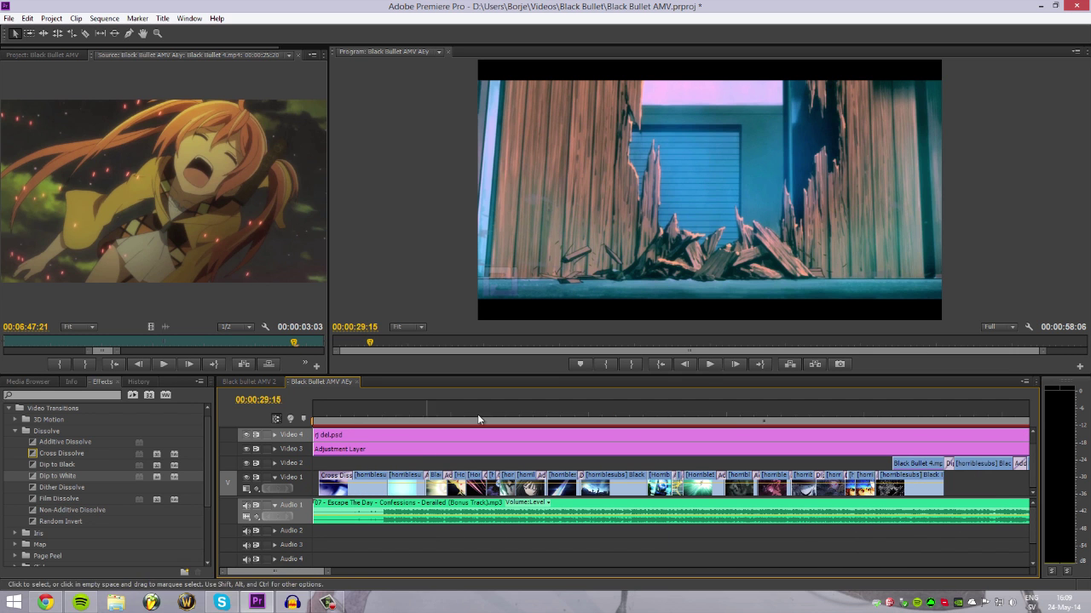
click(433, 415)
click(427, 414)
key(space)
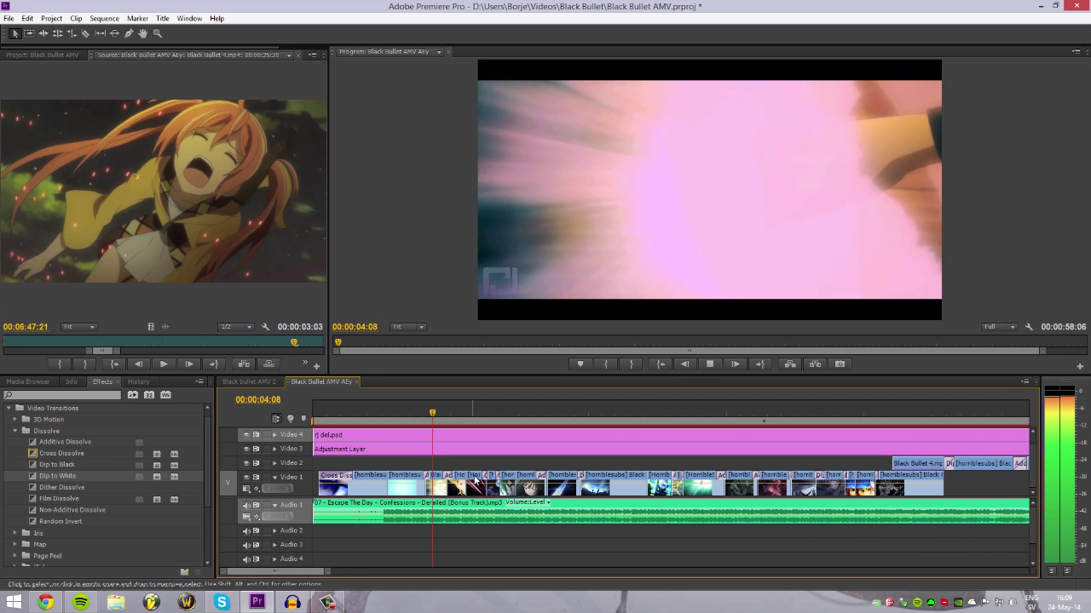
Review the split-screen section from 00:00:19:02, play from 00:00:20:05 to the title at 00:00:21:19, and select its Black Bullet 4.mp4 clip on Video 2
click(831, 415)
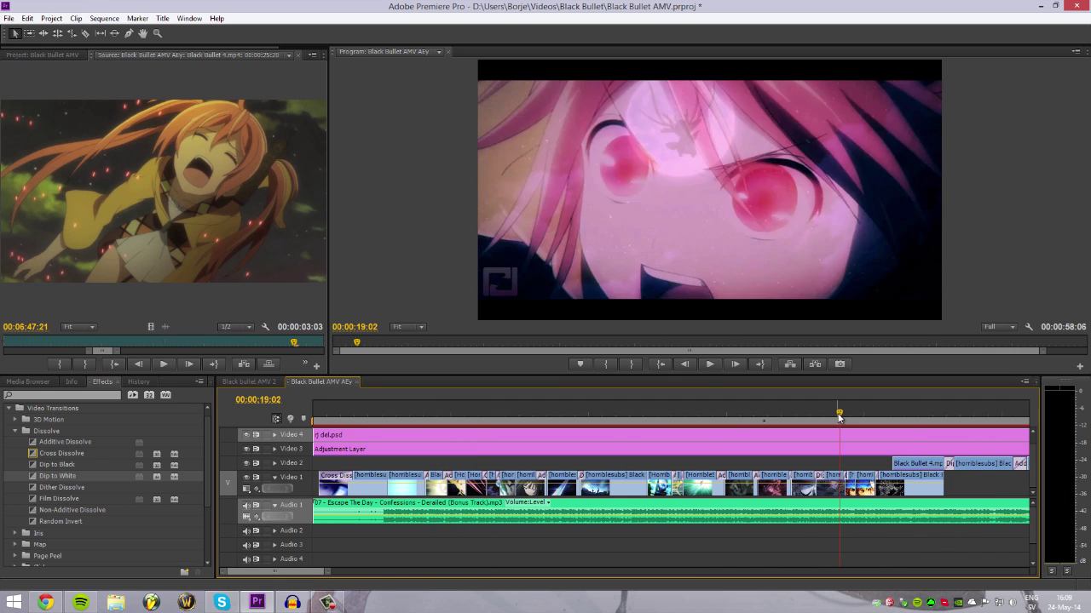
click(870, 409)
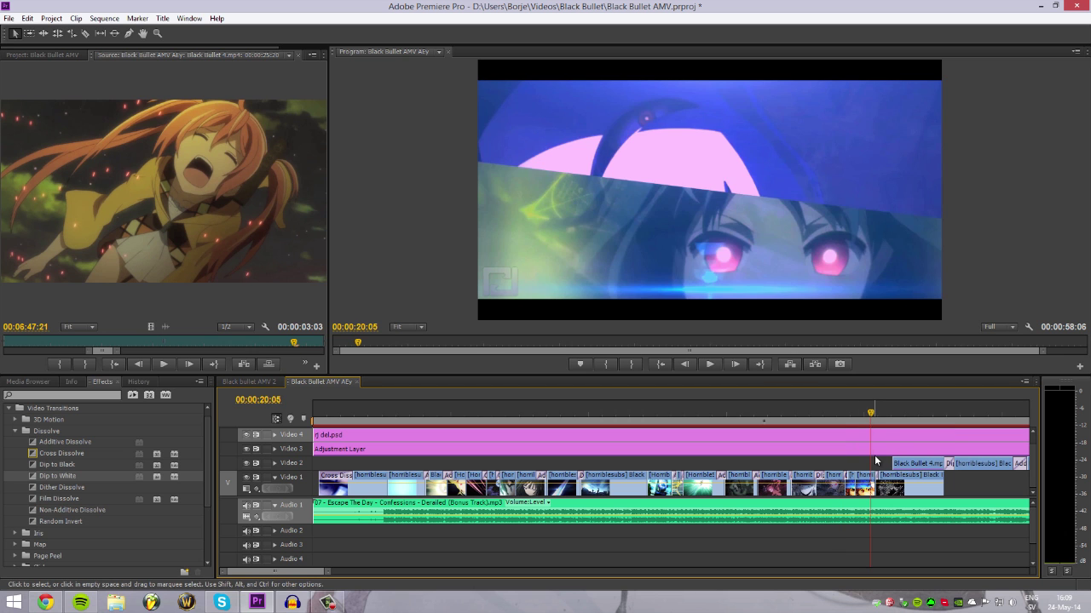
key(space)
click(869, 415)
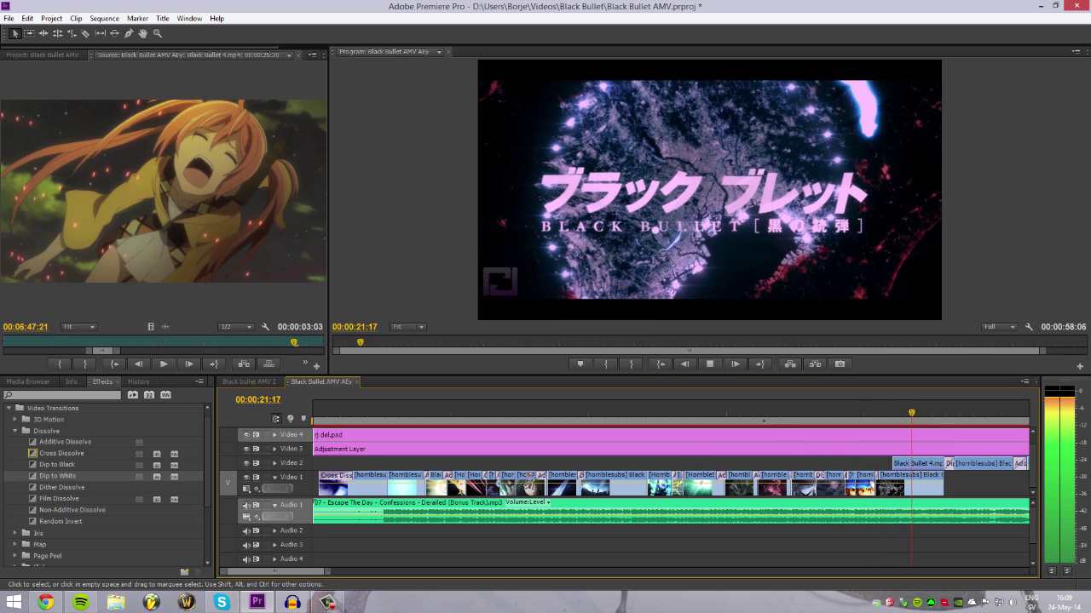
key(space)
alt+scroll(708, 483, up, 8)
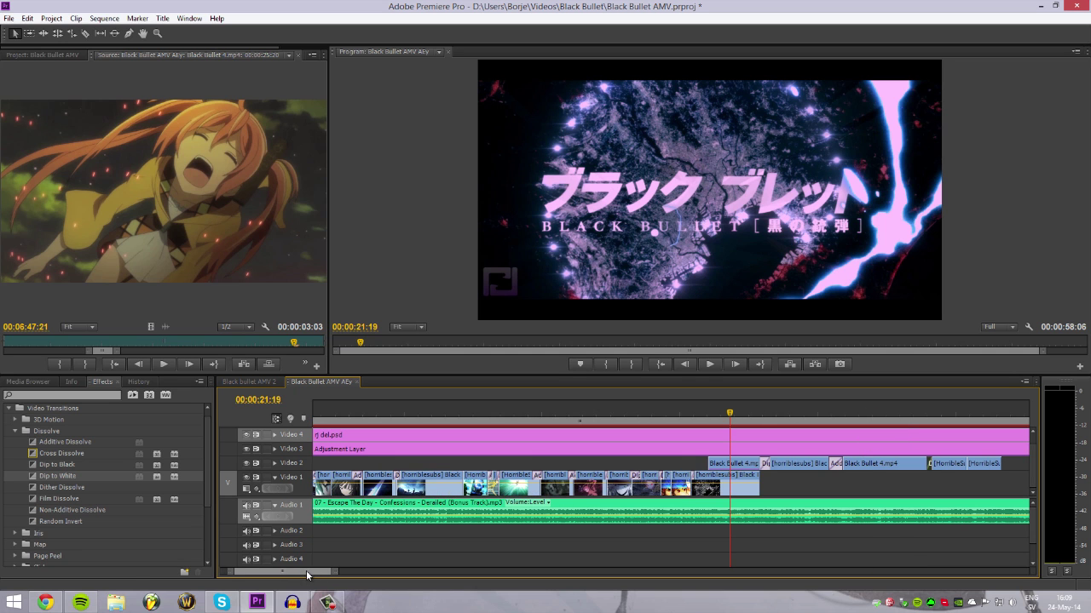
alt+click(569, 460)
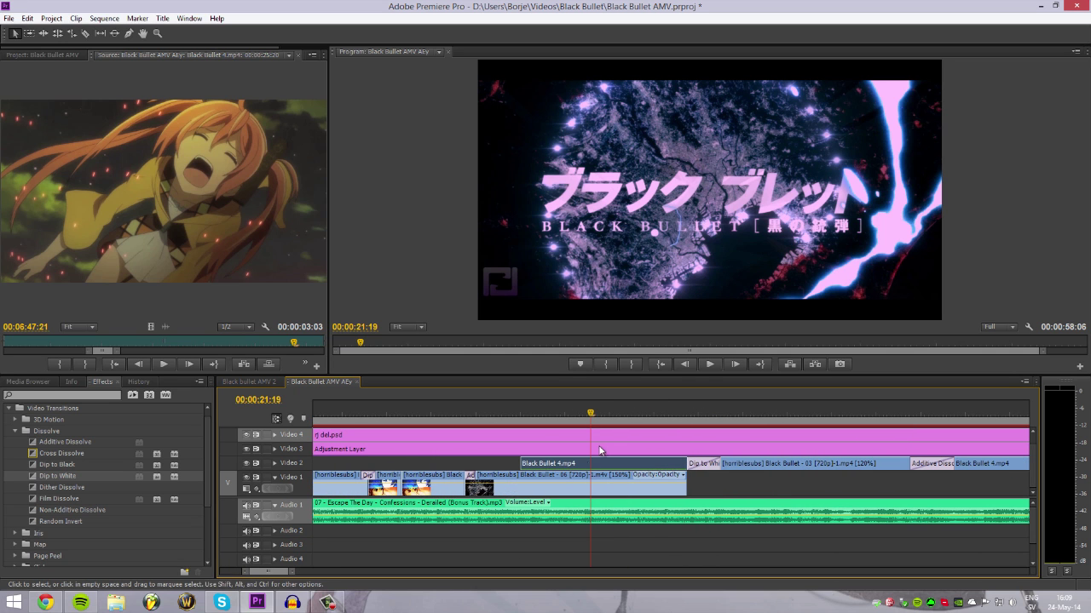
Open the Black Bullet 4.mp4 clip from Video 2 in a widened source viewer and play its white flash from 00:16:36:06
double_click(556, 464)
drag(349, 240, 459, 240)
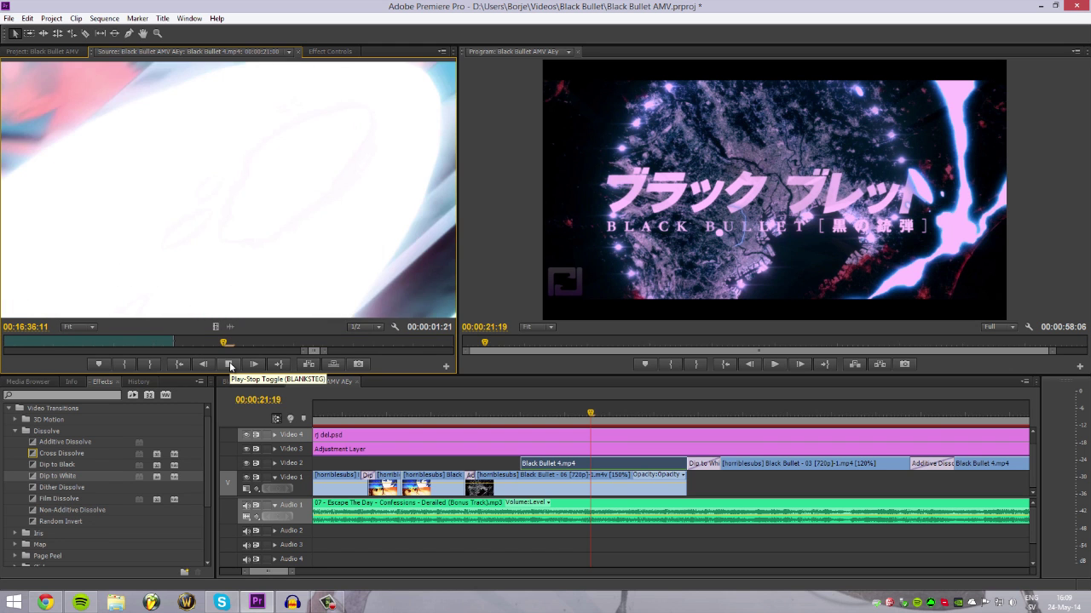
click(230, 367)
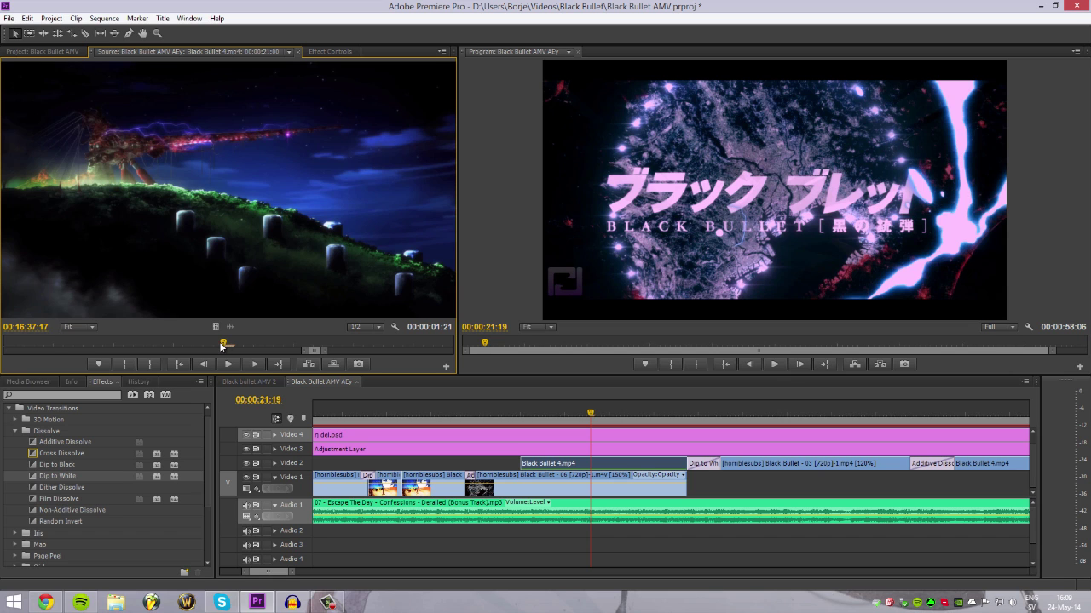
drag(224, 343, 222, 343)
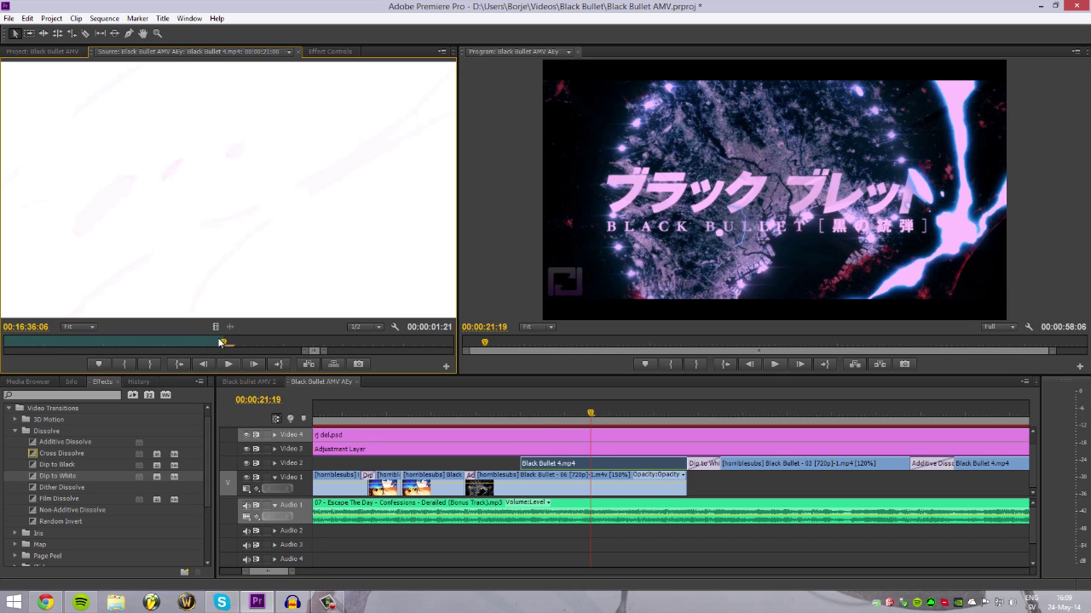
key(space)
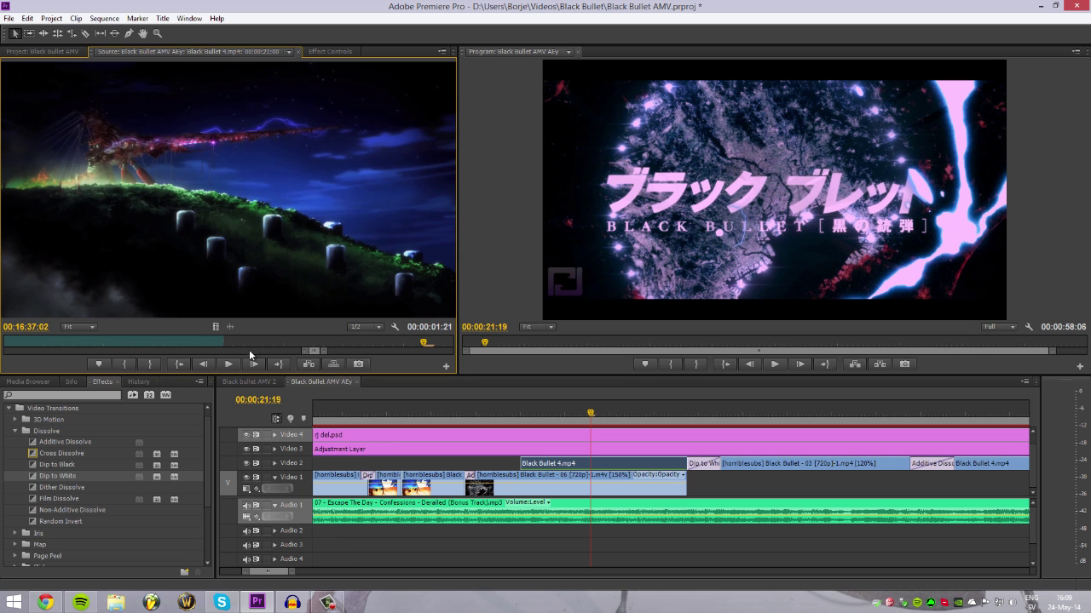
Scrub to the Dip to White at 00:00:22:22 on Video 2 and review it through 00:00:23:12
drag(605, 414, 677, 429)
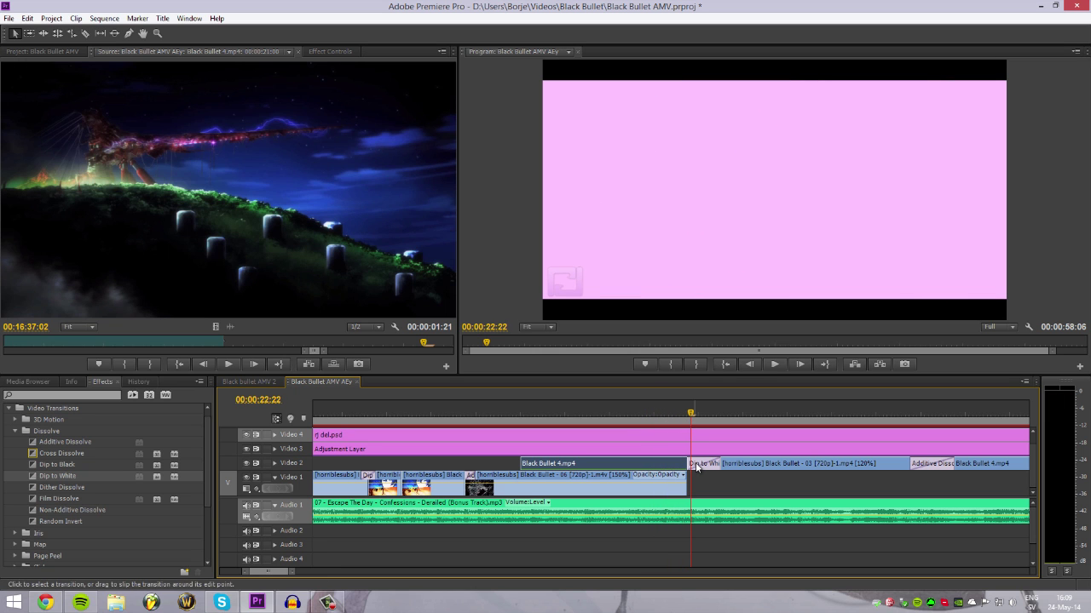
click(695, 416)
drag(698, 414, 718, 419)
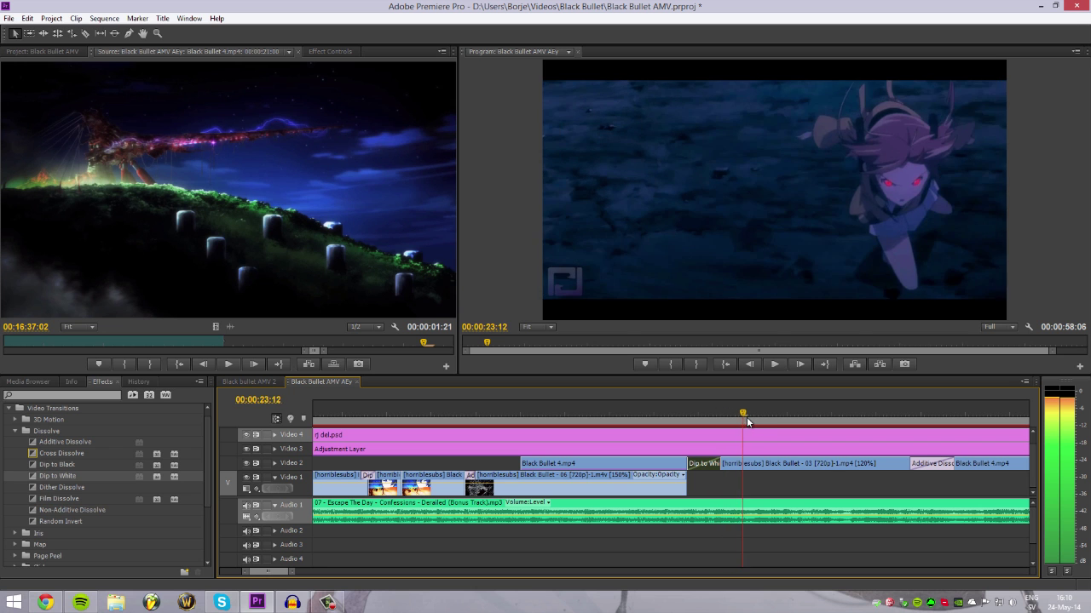
Replay the title section leading up to the Dip to White, and return to the flash at 00:00:20:10
click(479, 415)
click(457, 416)
key(space)
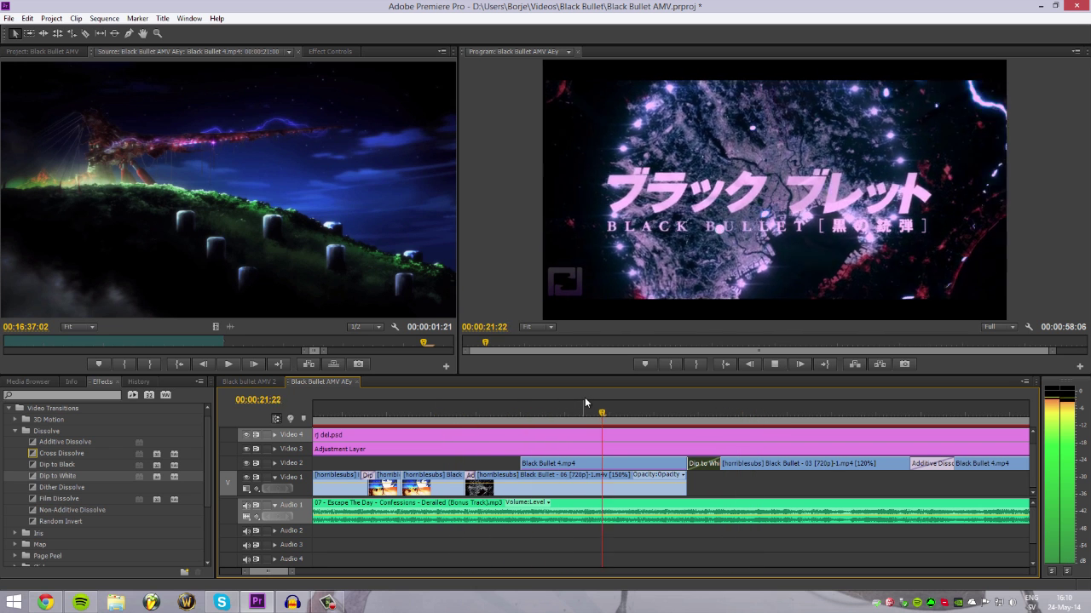
key(space)
drag(666, 415, 469, 420)
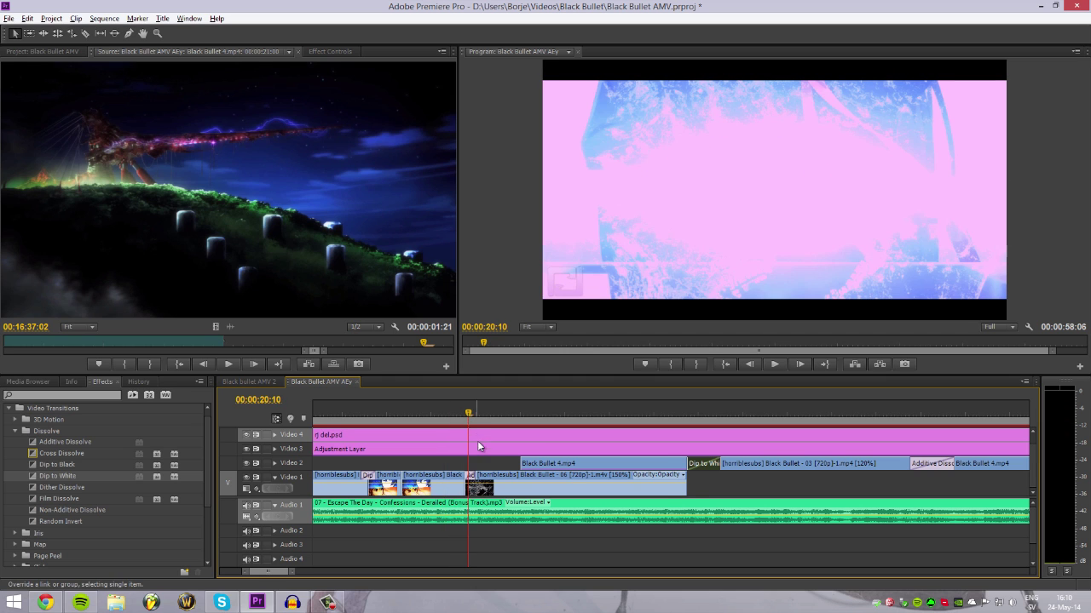
Inspect the sequence frames at 00:00:18:20, 00:00:18:08 and the title at 00:00:21:21
key(ctrl+z)
click(399, 413)
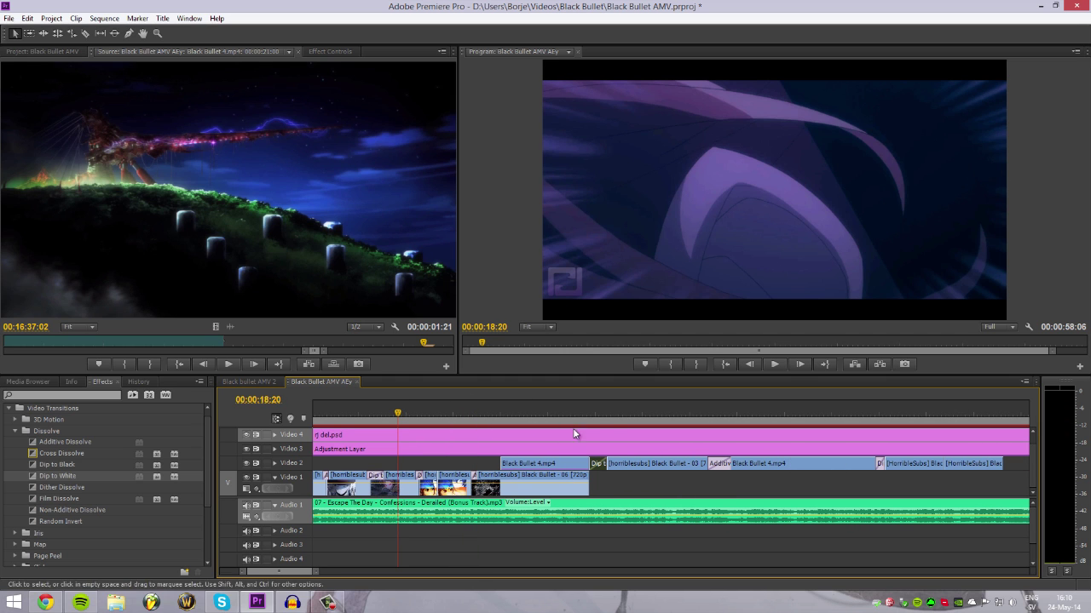
click(374, 409)
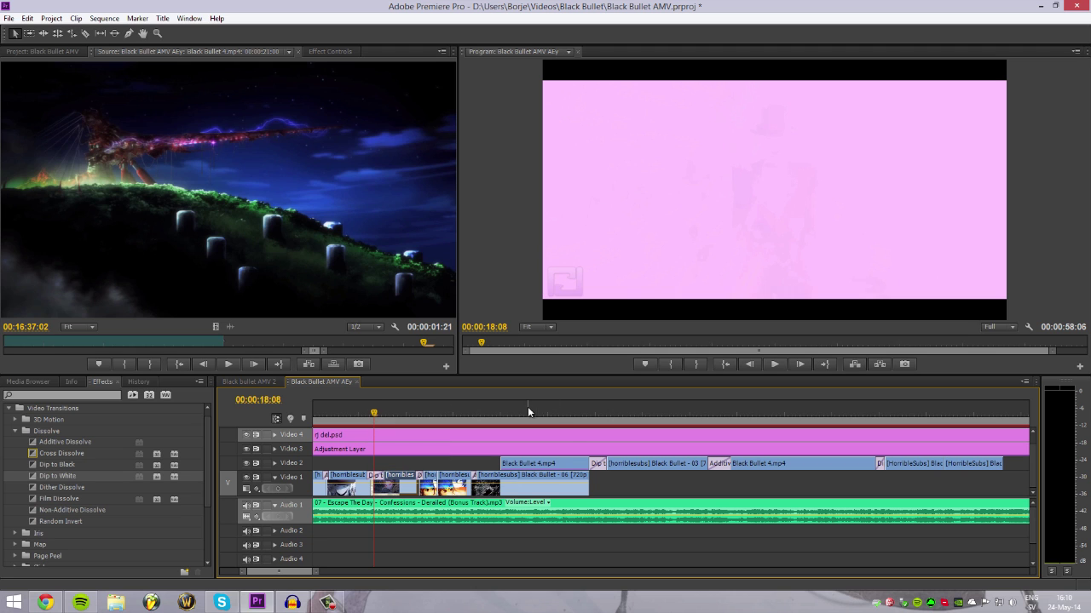
click(585, 417)
drag(588, 414, 540, 413)
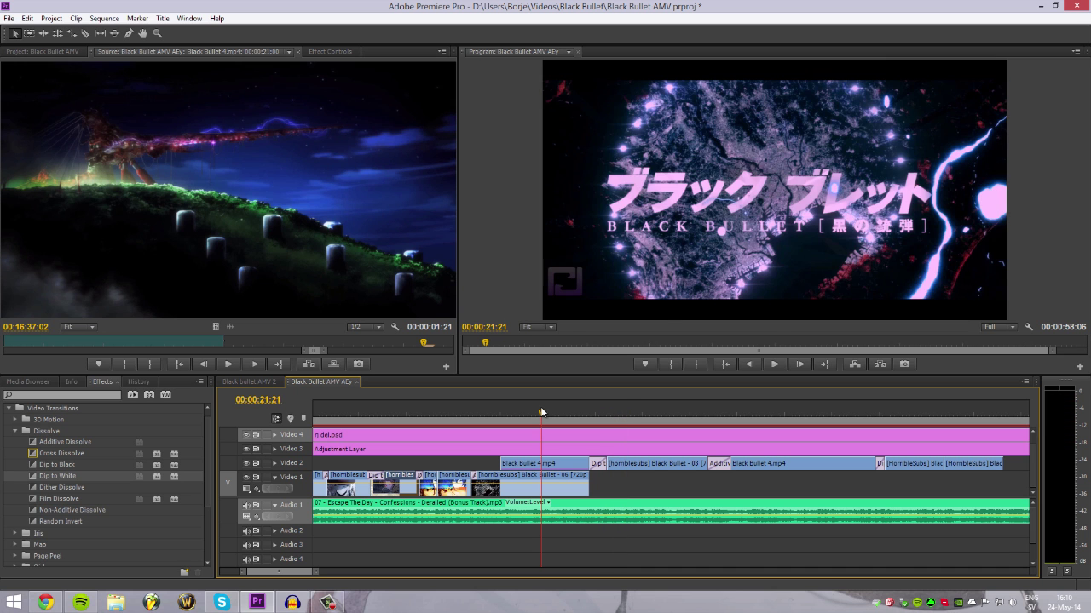
Play from 00:00:21:21 through the Video 2 transitions past 00:00:25:10, and move the playhead to 00:00:30:05
key(space)
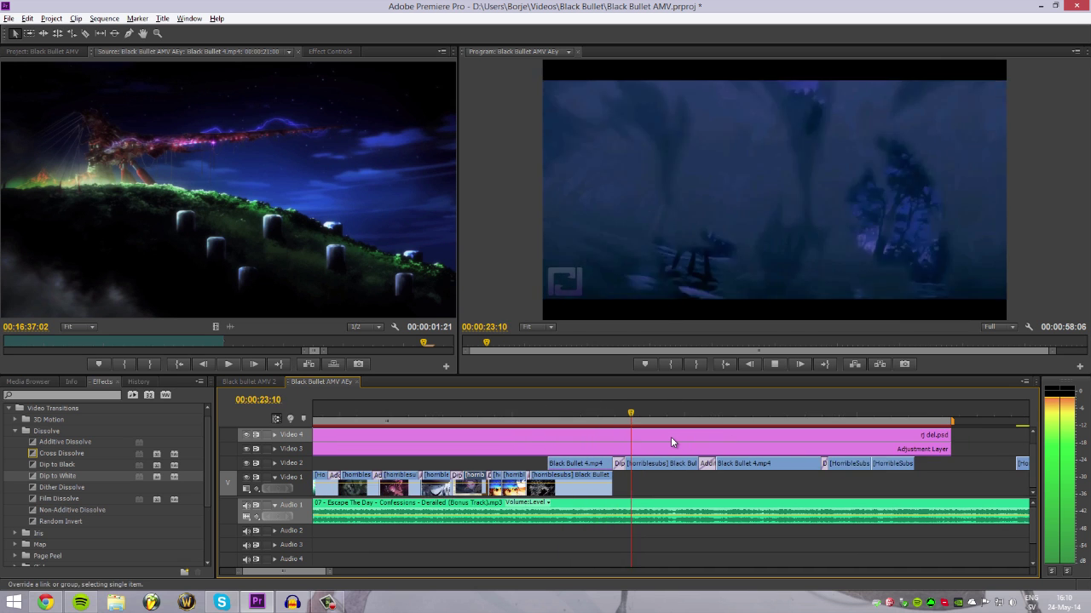
key(alt+space)
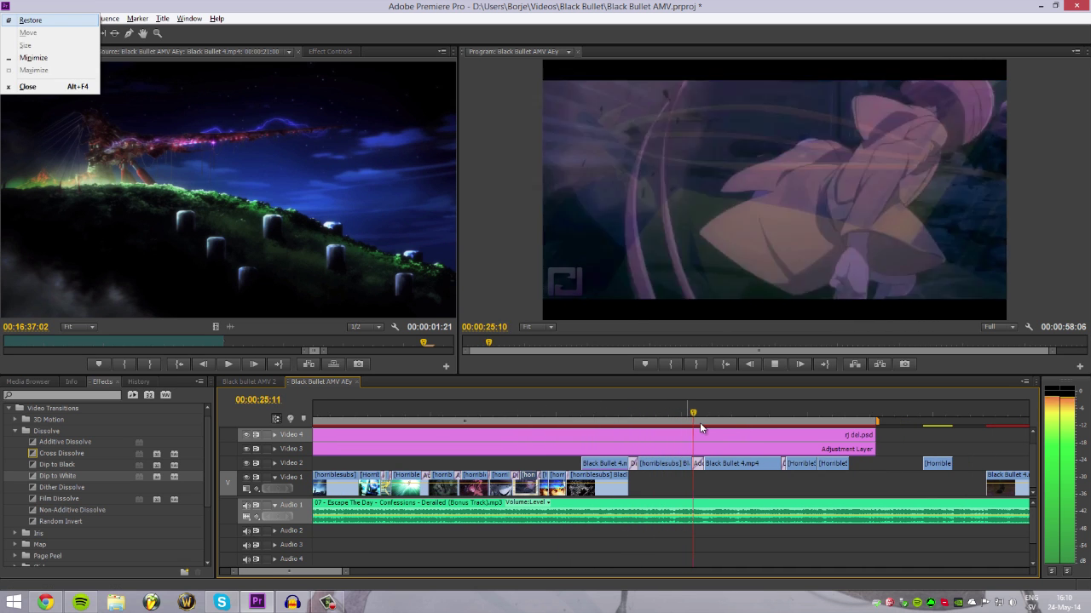
key(Escape)
key(space)
alt+scroll(724, 461, down, 2)
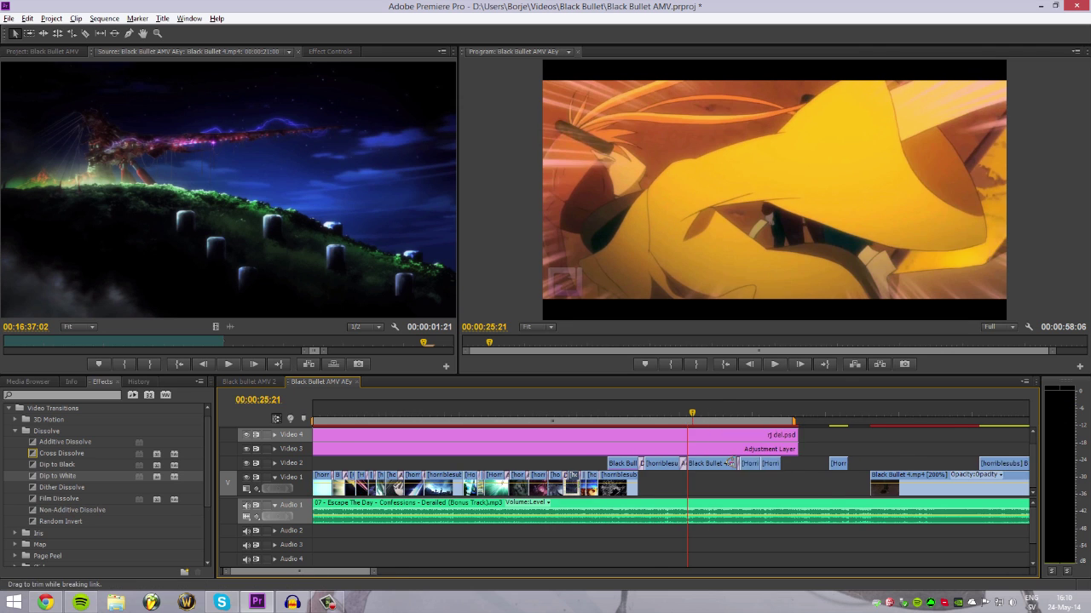
alt+scroll(730, 463, down, 1)
click(708, 409)
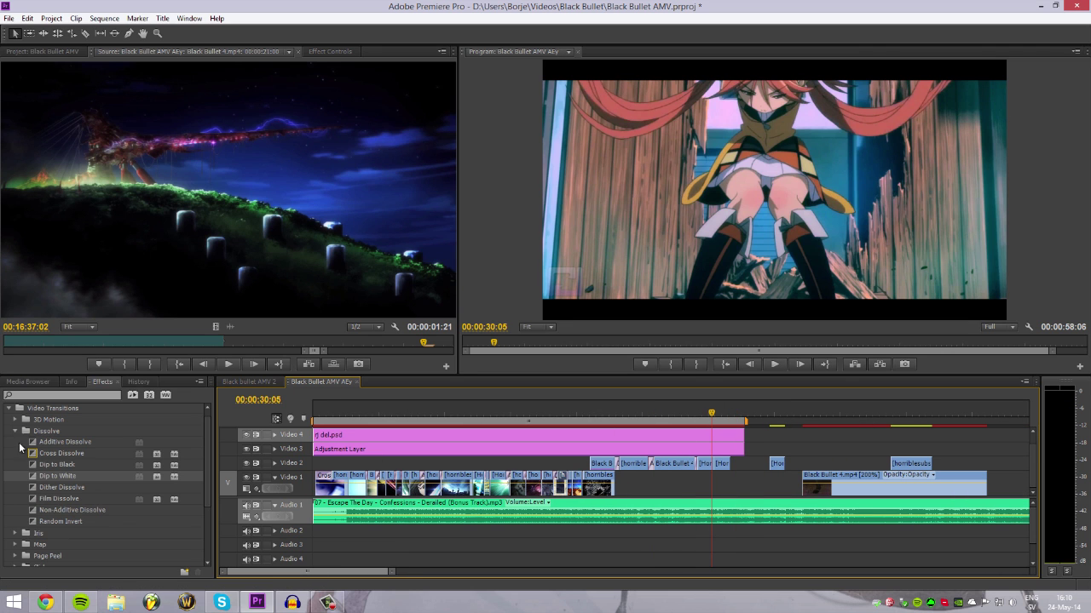
Collapse the Dissolve folder to view the other video transition categories, and expand it again to show its transitions
click(15, 431)
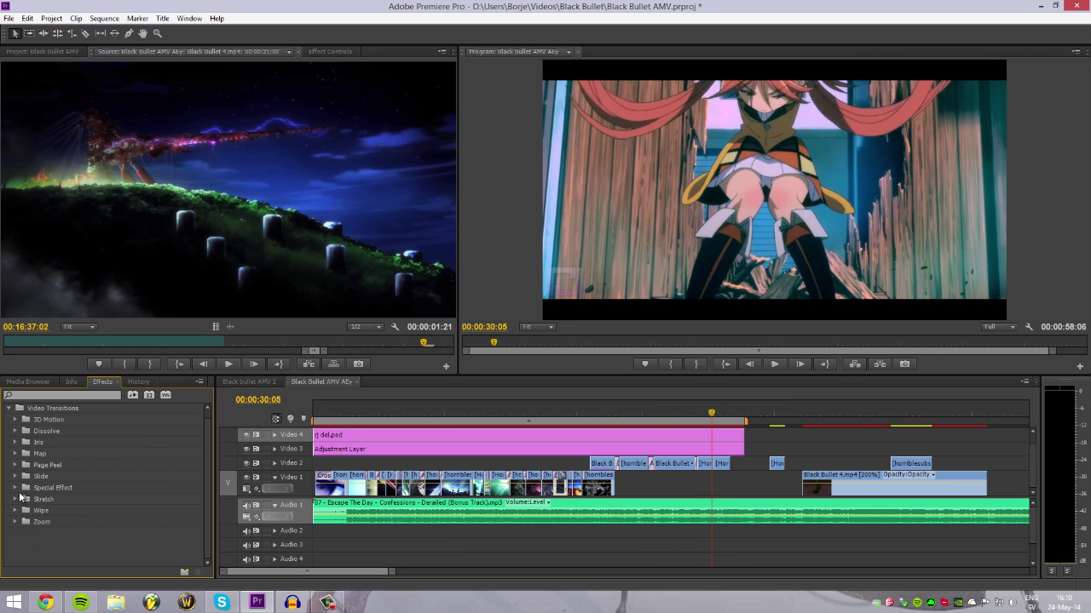
scroll(205, 482, up, 3)
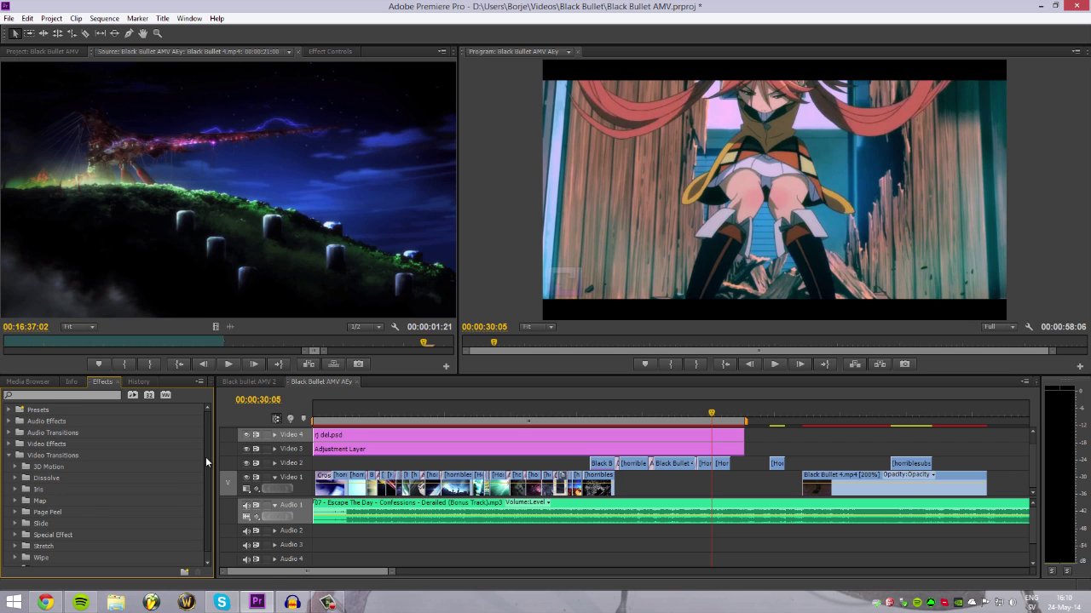
drag(394, 572, 355, 572)
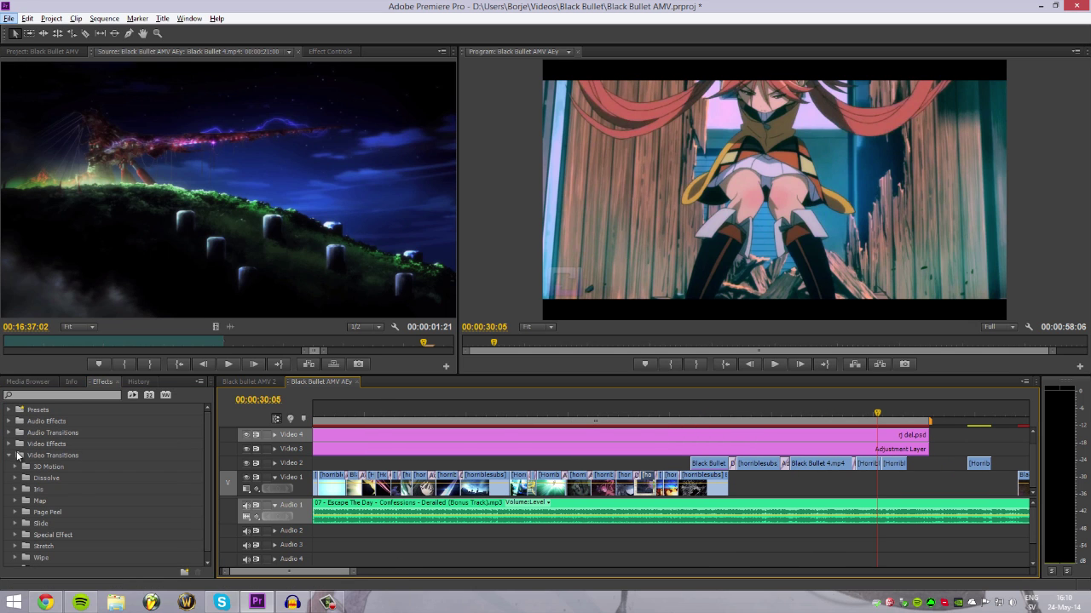
click(15, 479)
scroll(74, 515, down, 1)
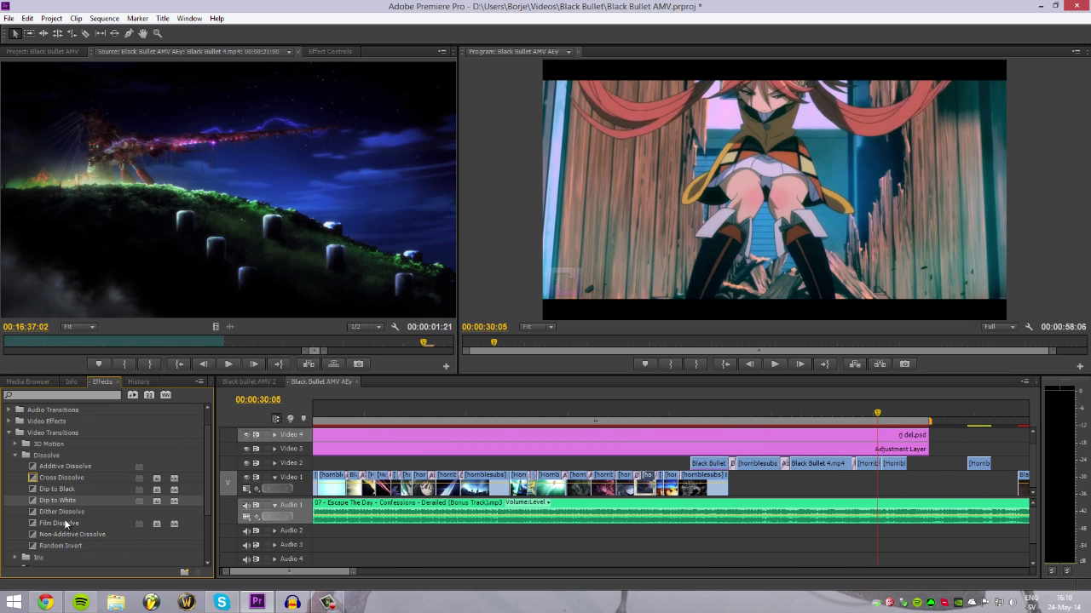
drag(352, 571, 343, 572)
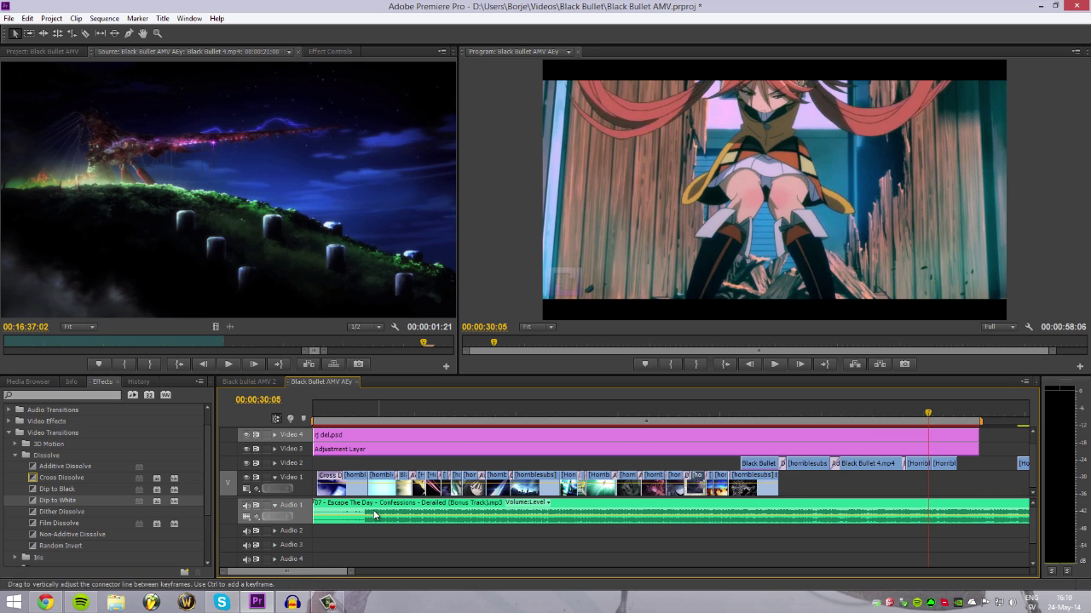
scroll(375, 513, up, 5)
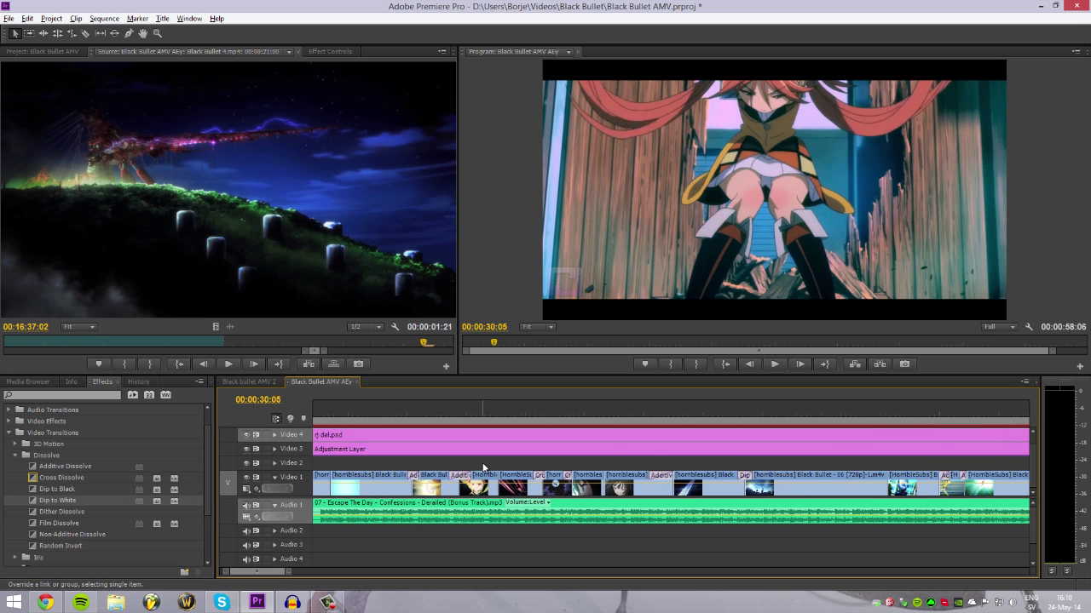
scroll(483, 467, down, 5)
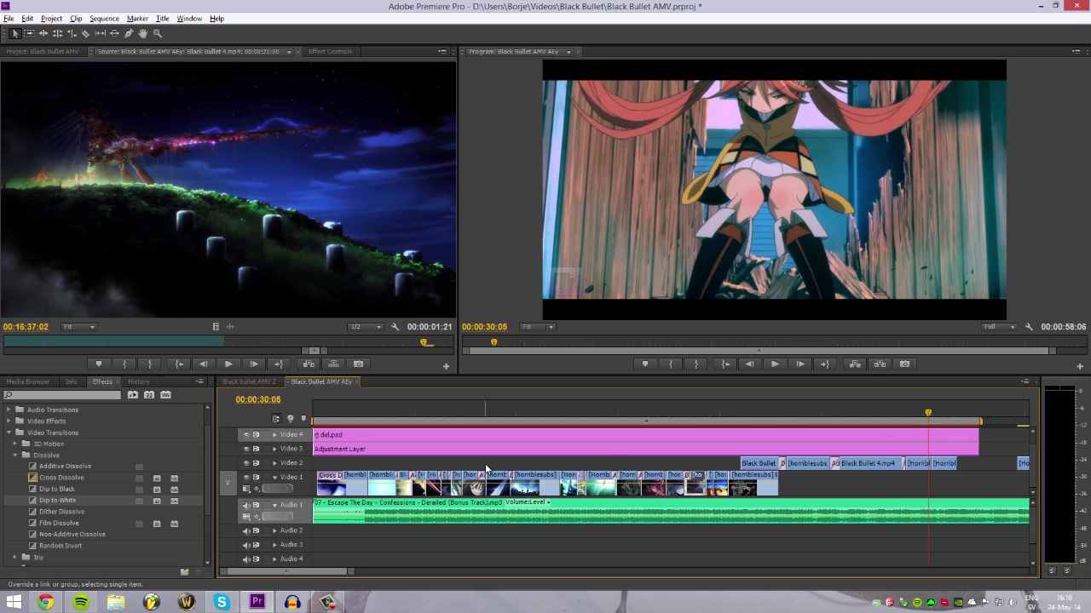
key(alt)
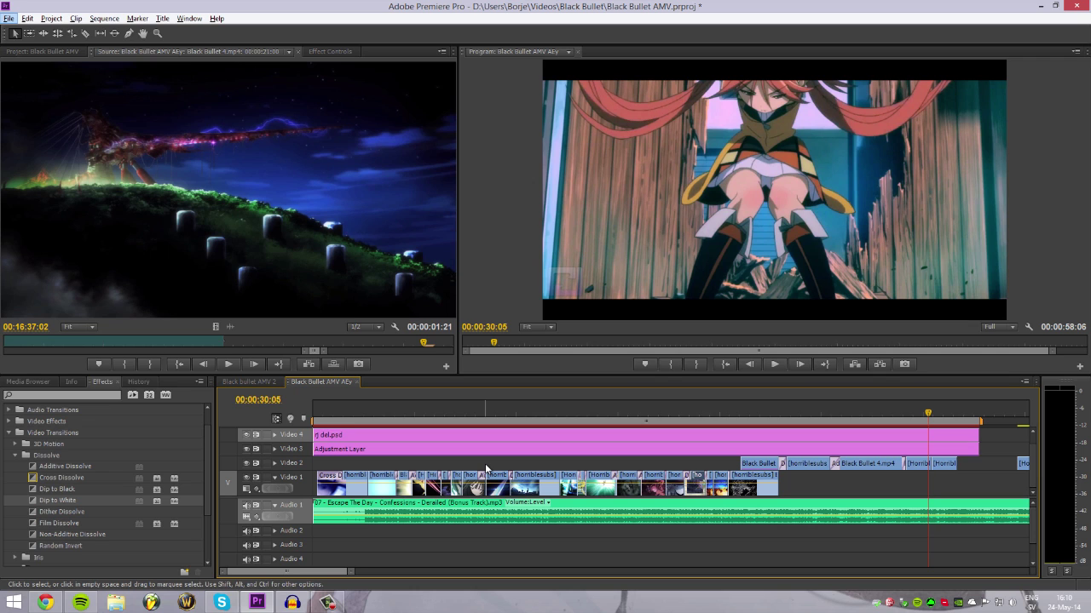